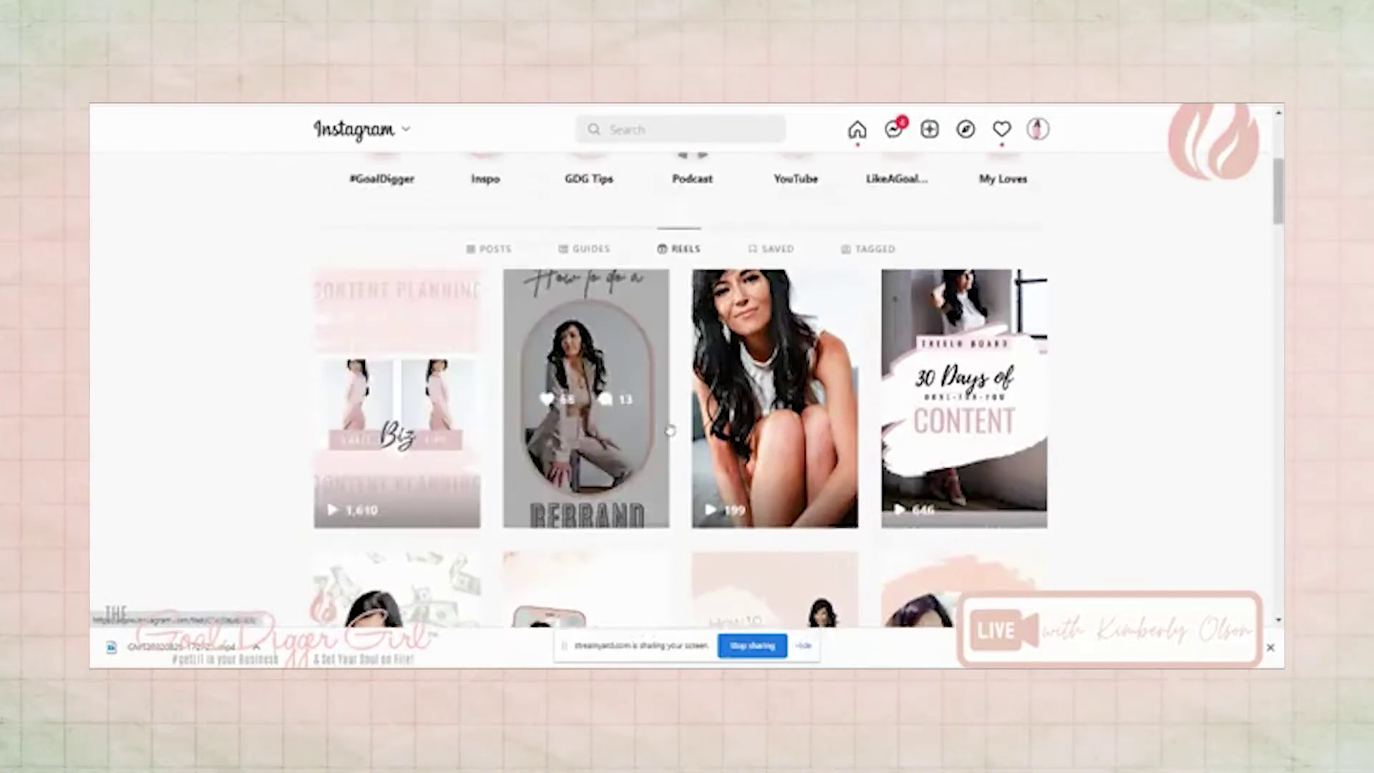
# Play the reel of content marketing tips for small businesses from the Instagram reels grid and pause it at the closing logo.
pyautogui.click(404, 349)
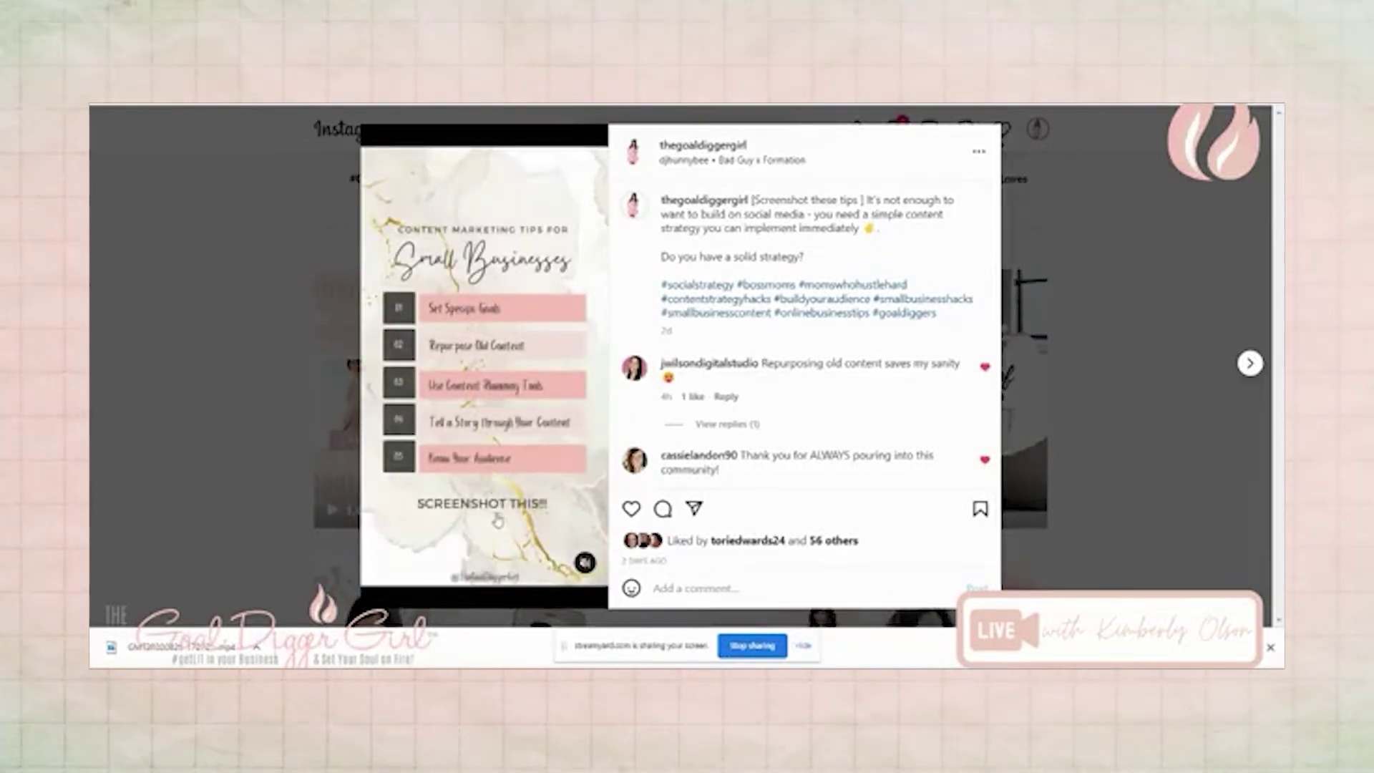
pyautogui.click(488, 501)
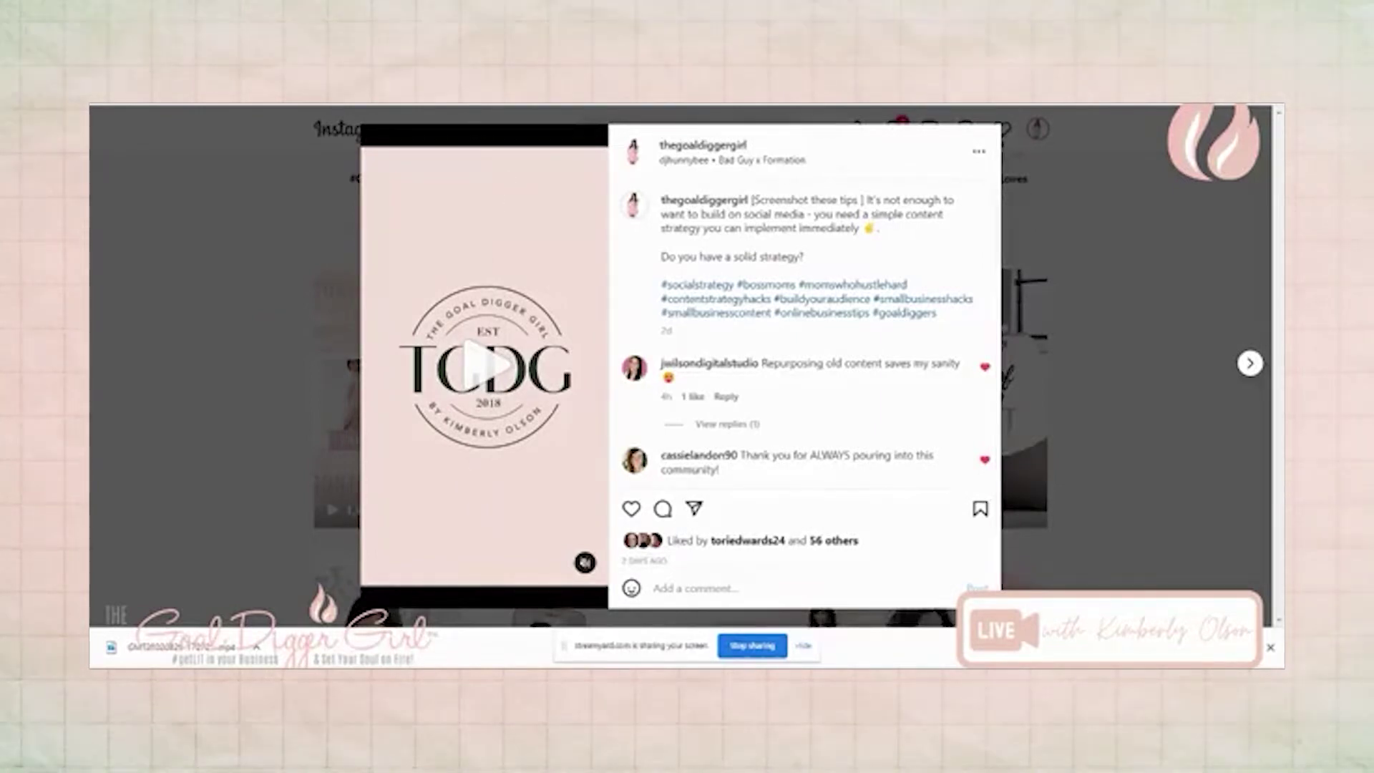
# Switch to the REEL - TIPS! design in Canva and copy its template link.
pyautogui.hotkey('alt', 'Tab')
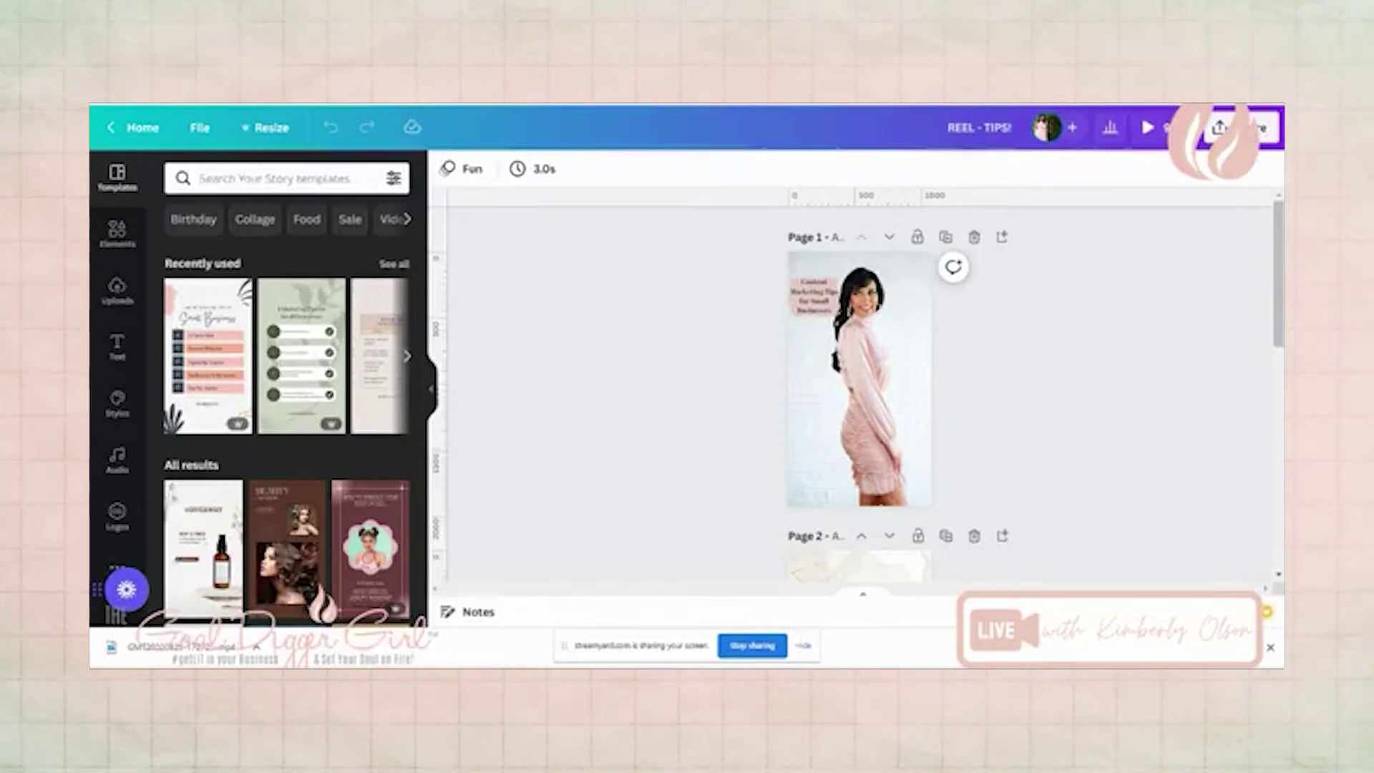
pyautogui.hotkey('alt', 'Tab')
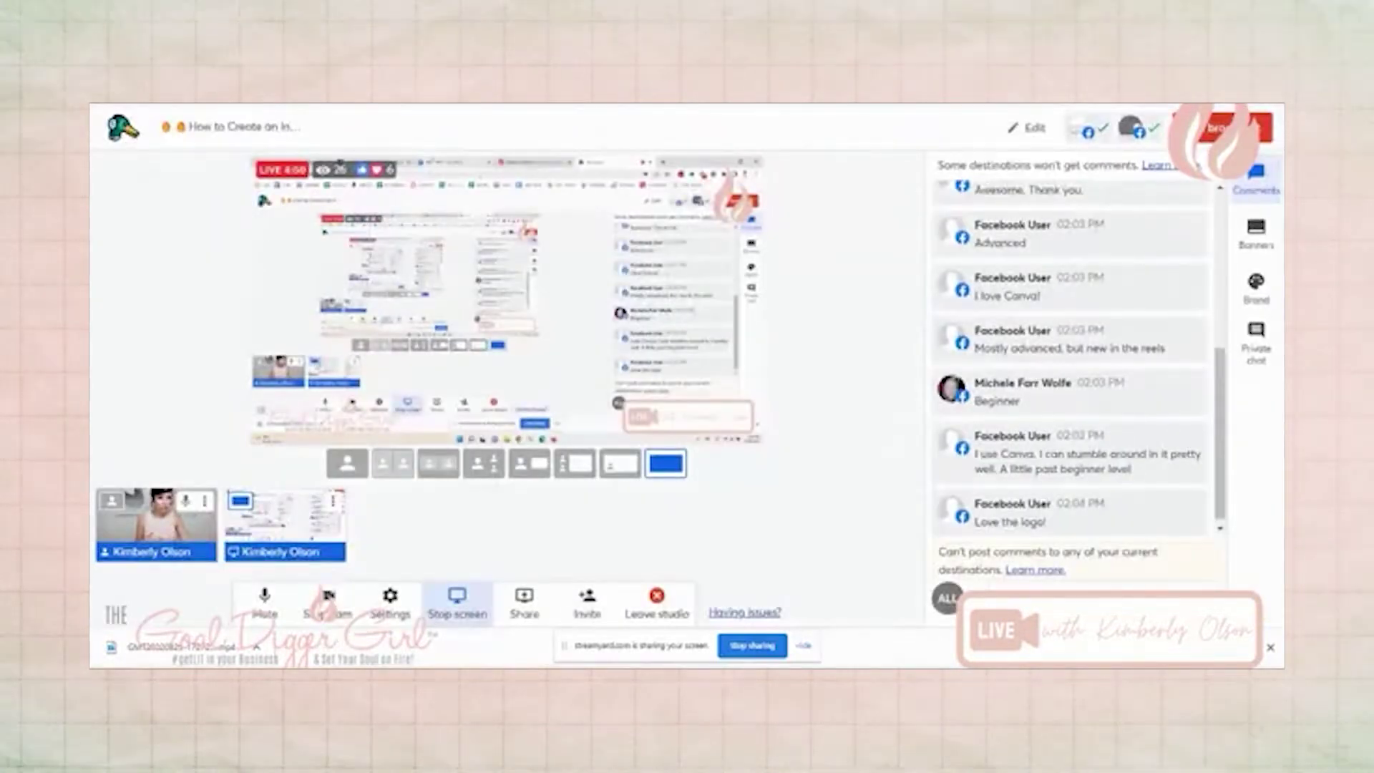
pyautogui.hotkey('alt', 'Tab')
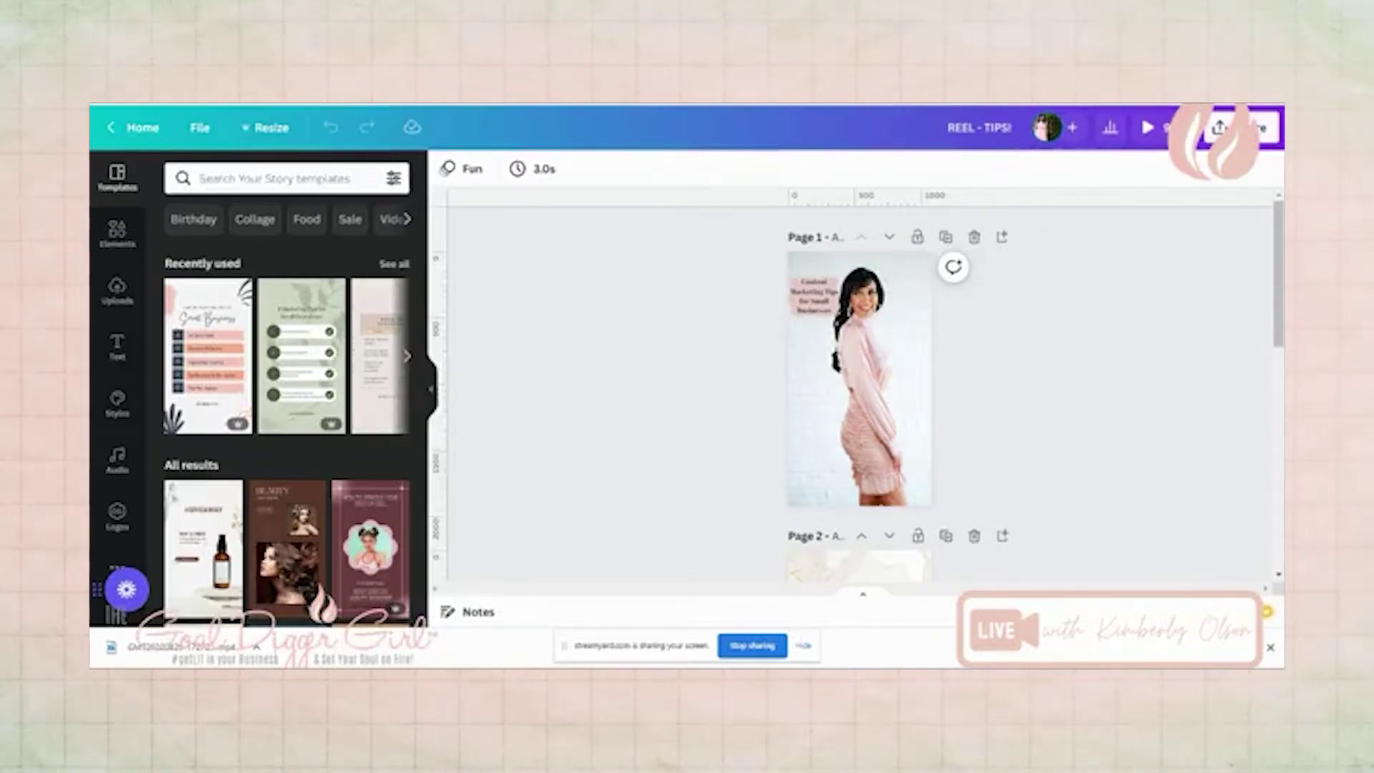
pyautogui.click(1232, 127)
pyautogui.click(999, 421)
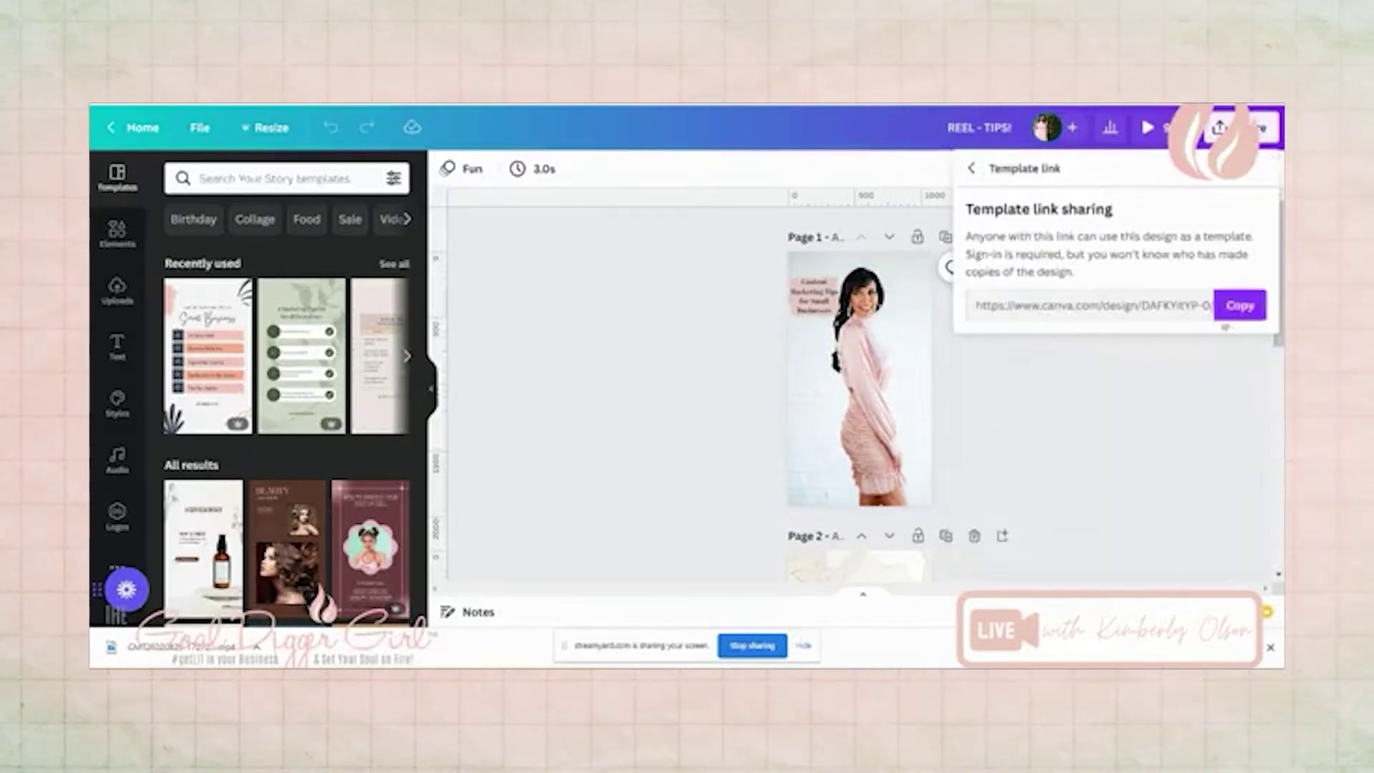
pyautogui.click(1235, 308)
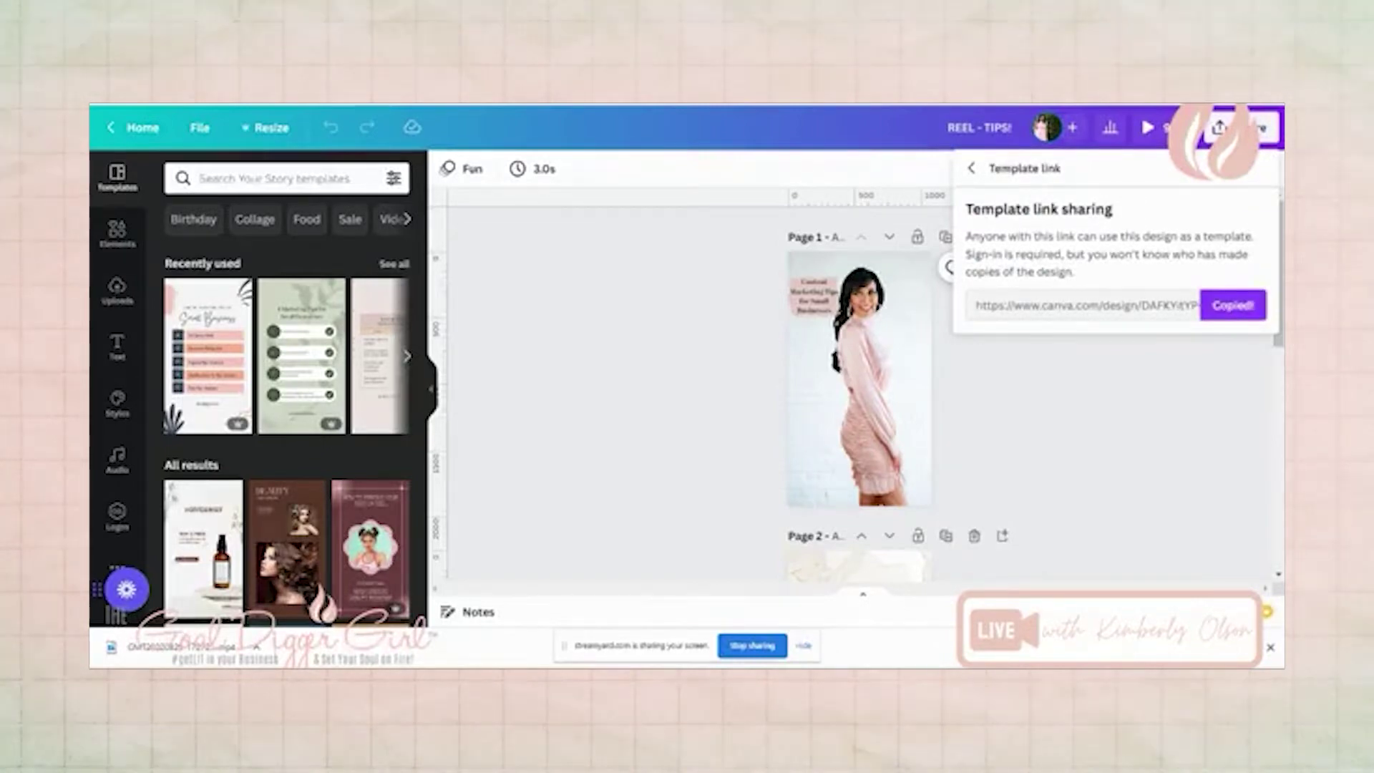
# Open the copied template link in a new browser tab and create a new design from the template.
pyautogui.hotkey('ctrl', 't')
pyautogui.hotkey('ctrl', 'v')
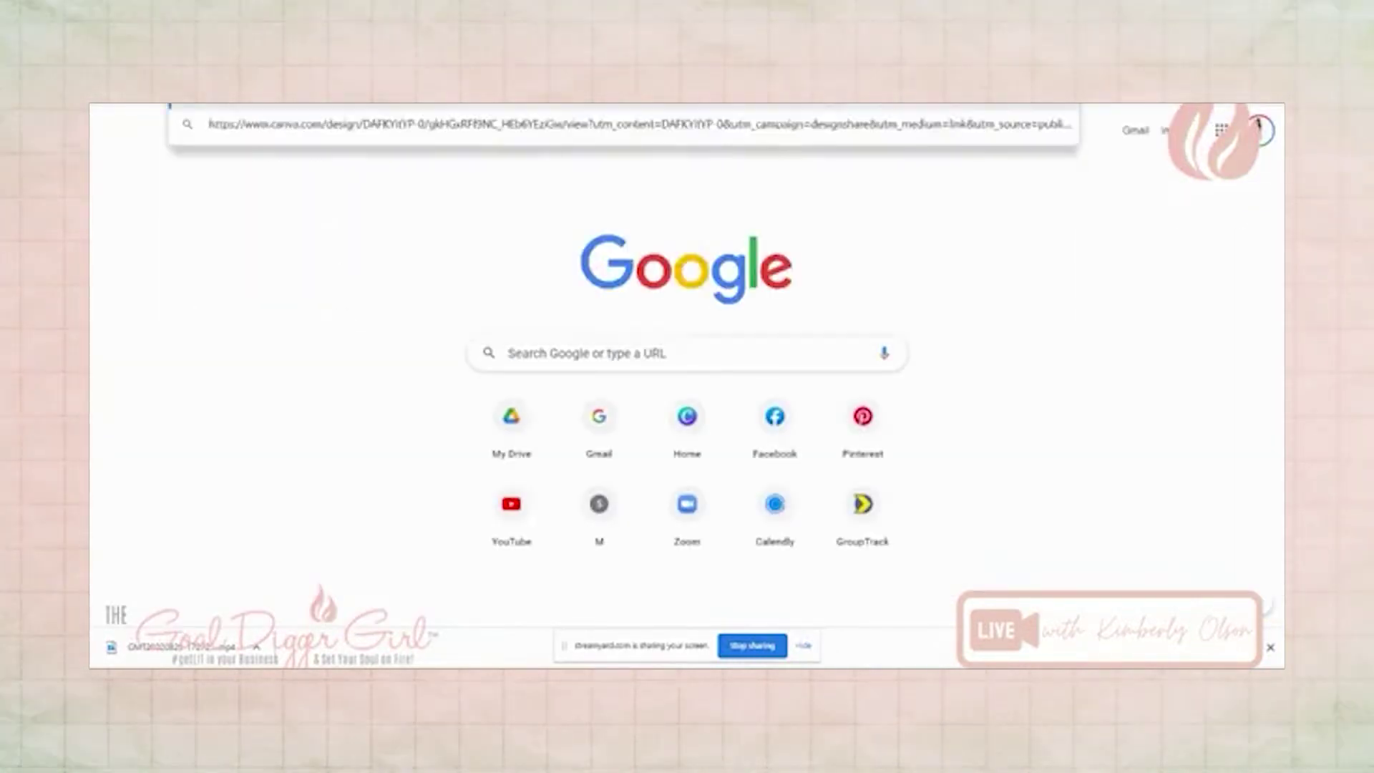
pyautogui.press('Return')
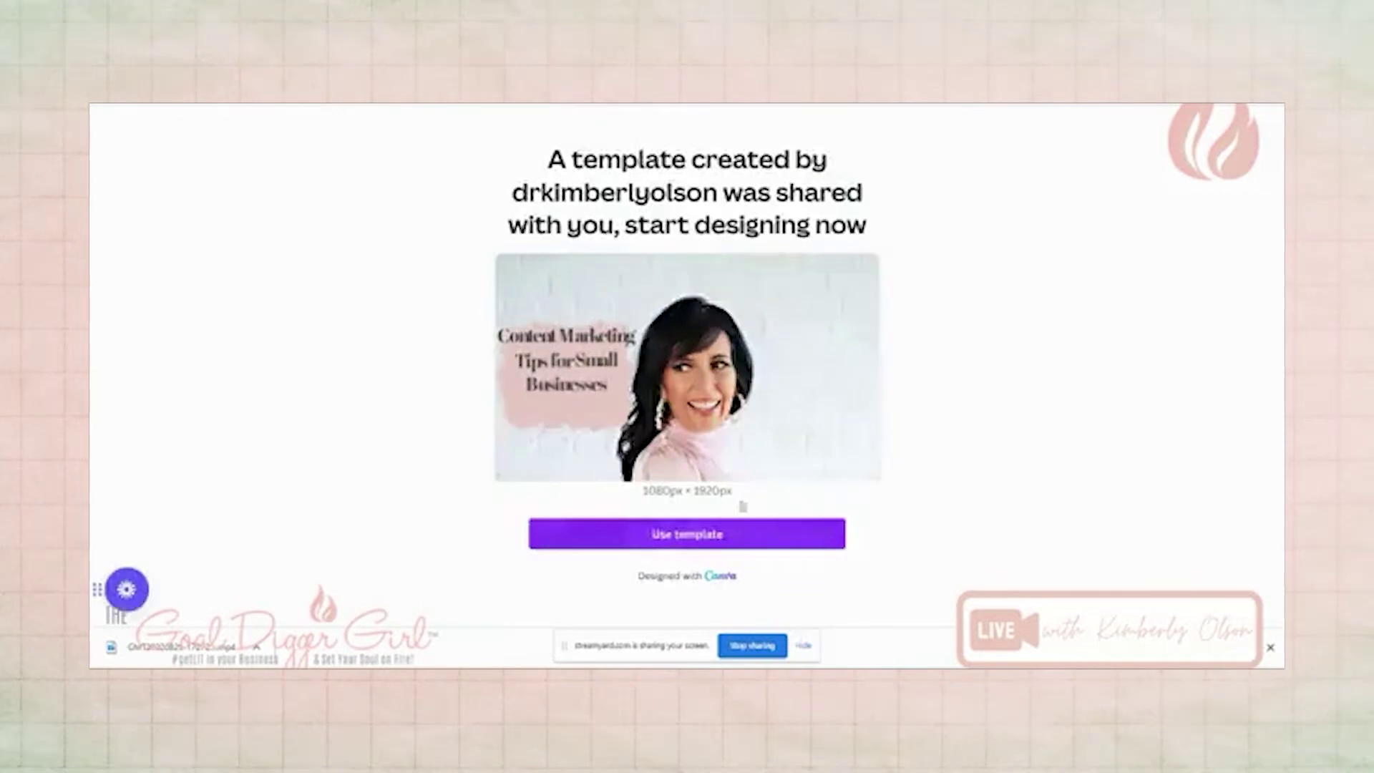
pyautogui.click(693, 537)
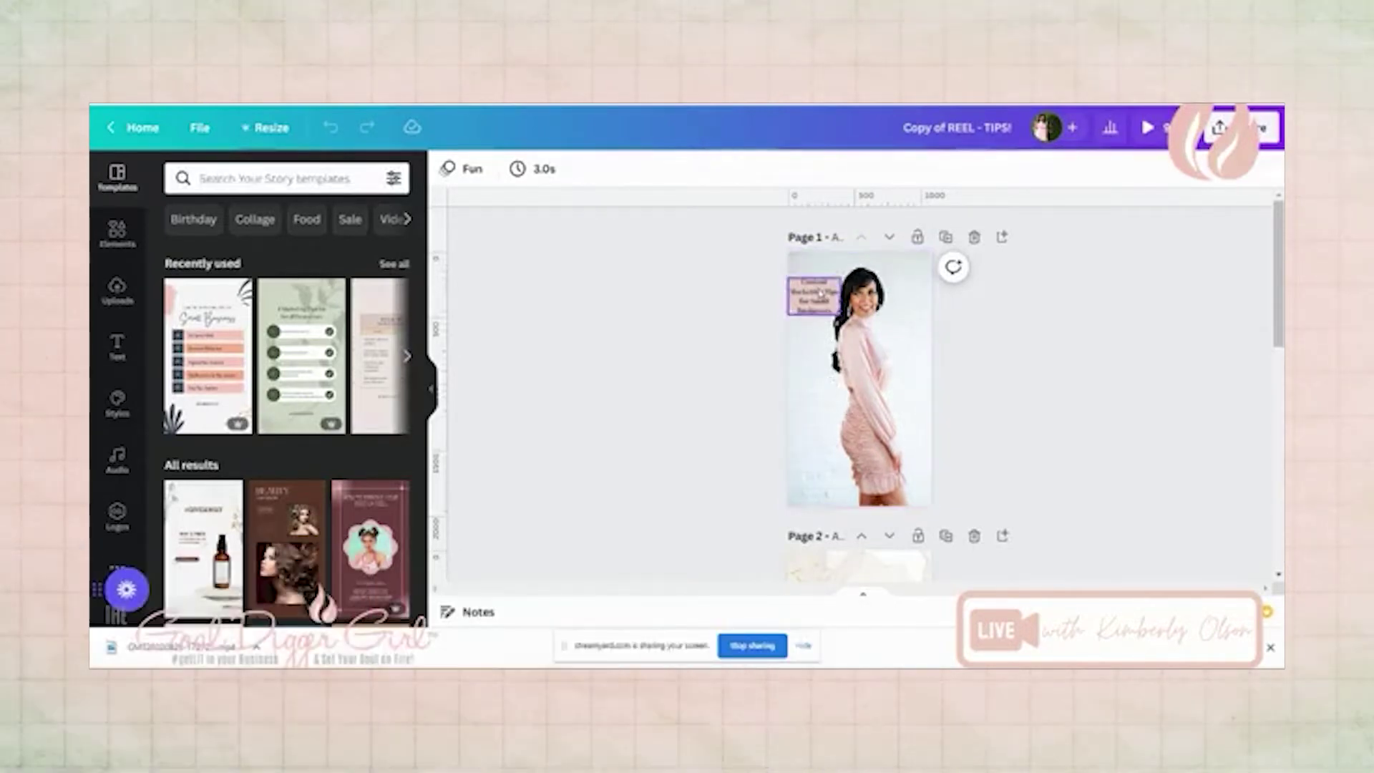
# Move page 1's title and its pink brush-stroke background to the lower middle, and enlarge the title text to size 49.1.
pyautogui.moveTo(813, 297); pyautogui.dragTo(885, 374)
pyautogui.moveTo(834, 286); pyautogui.dragTo(852, 396)
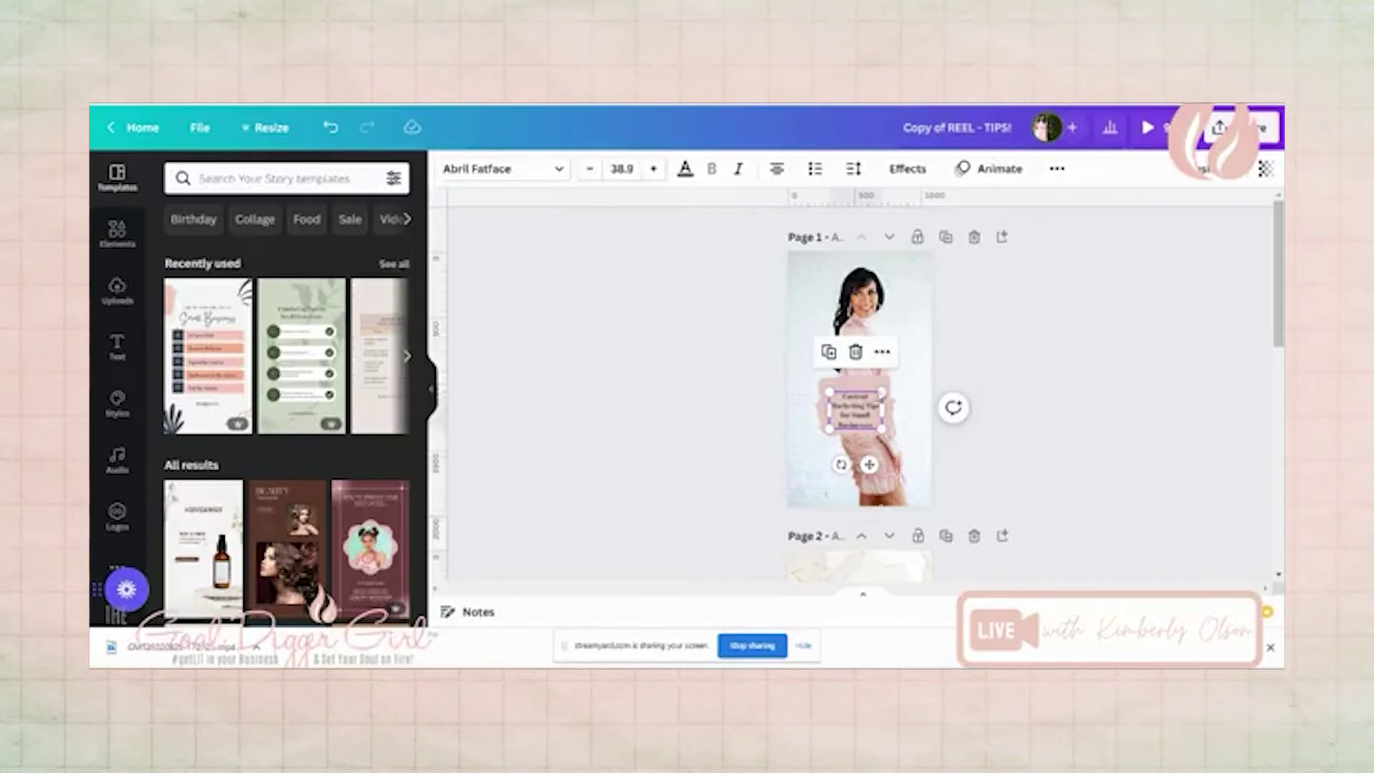
pyautogui.moveTo(882, 392); pyautogui.dragTo(952, 407)
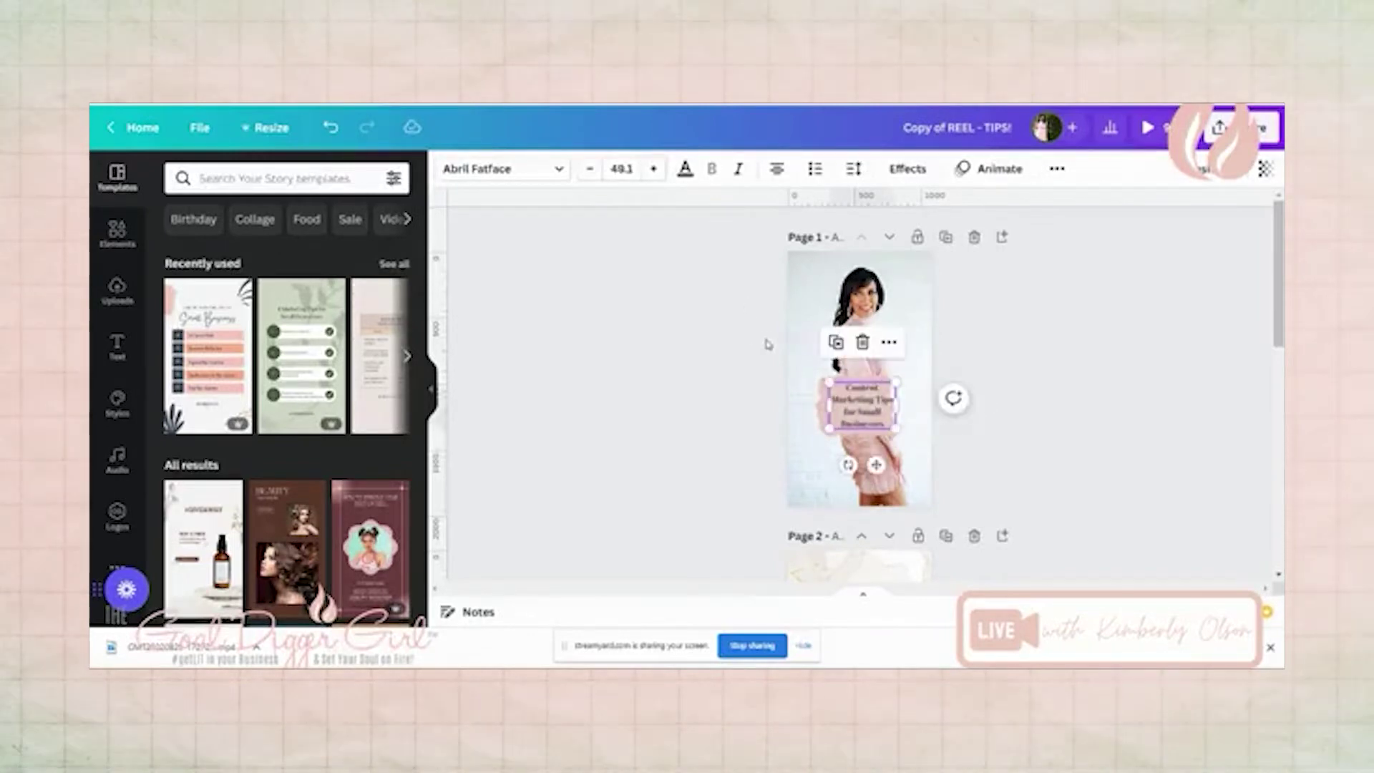
# Replace page 1's background photo with the uploaded photo of the woman standing in a white dress.
pyautogui.click(116, 288)
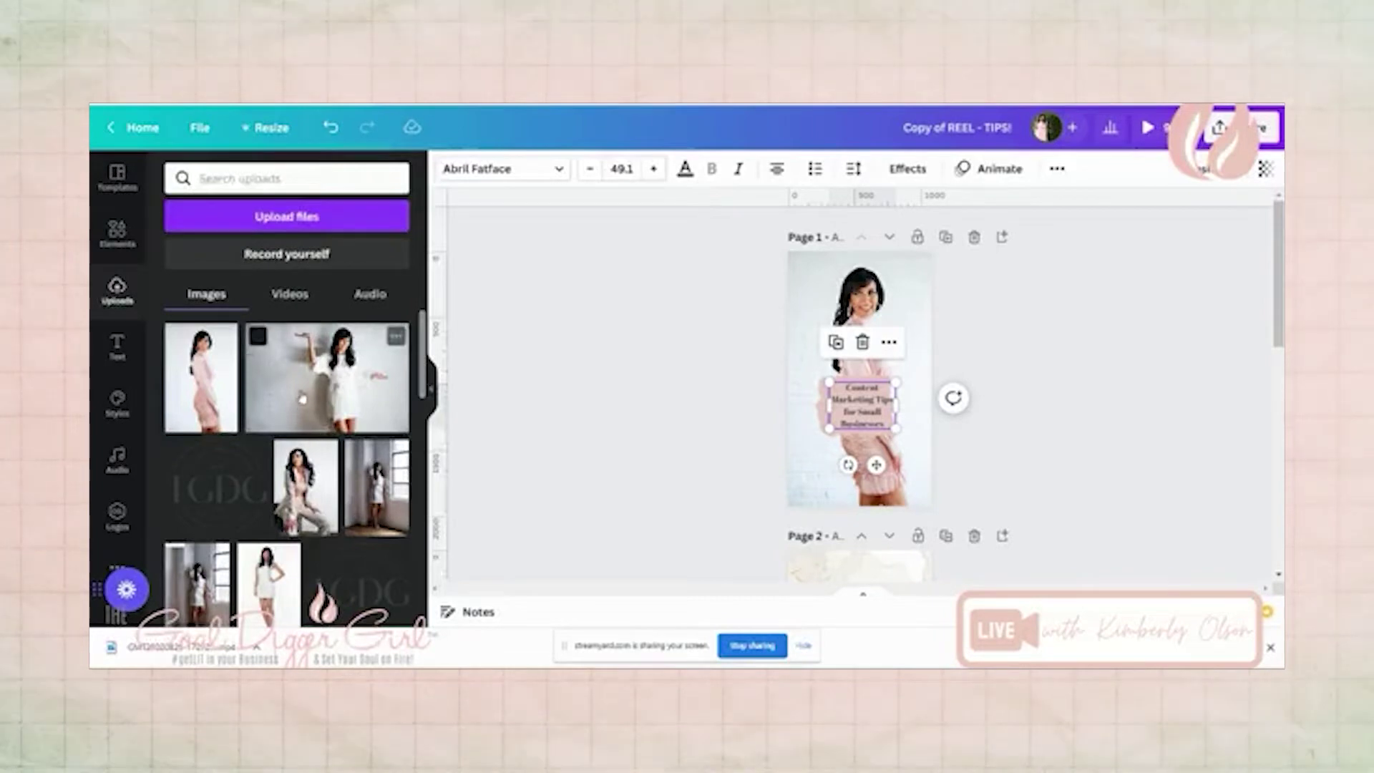
pyautogui.moveTo(269, 566); pyautogui.dragTo(795, 270)
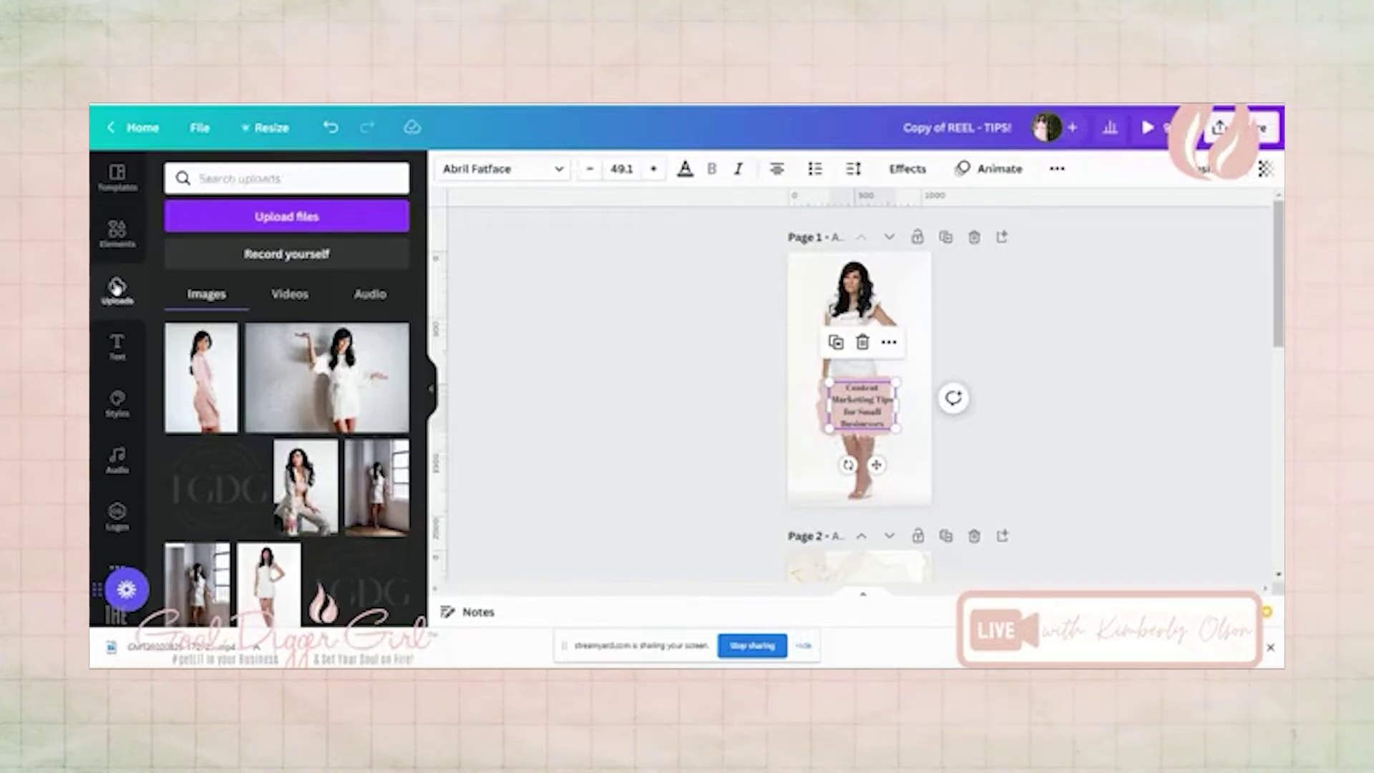
# Search the elements library for "frame" and browse the available frames.
pyautogui.click(113, 246)
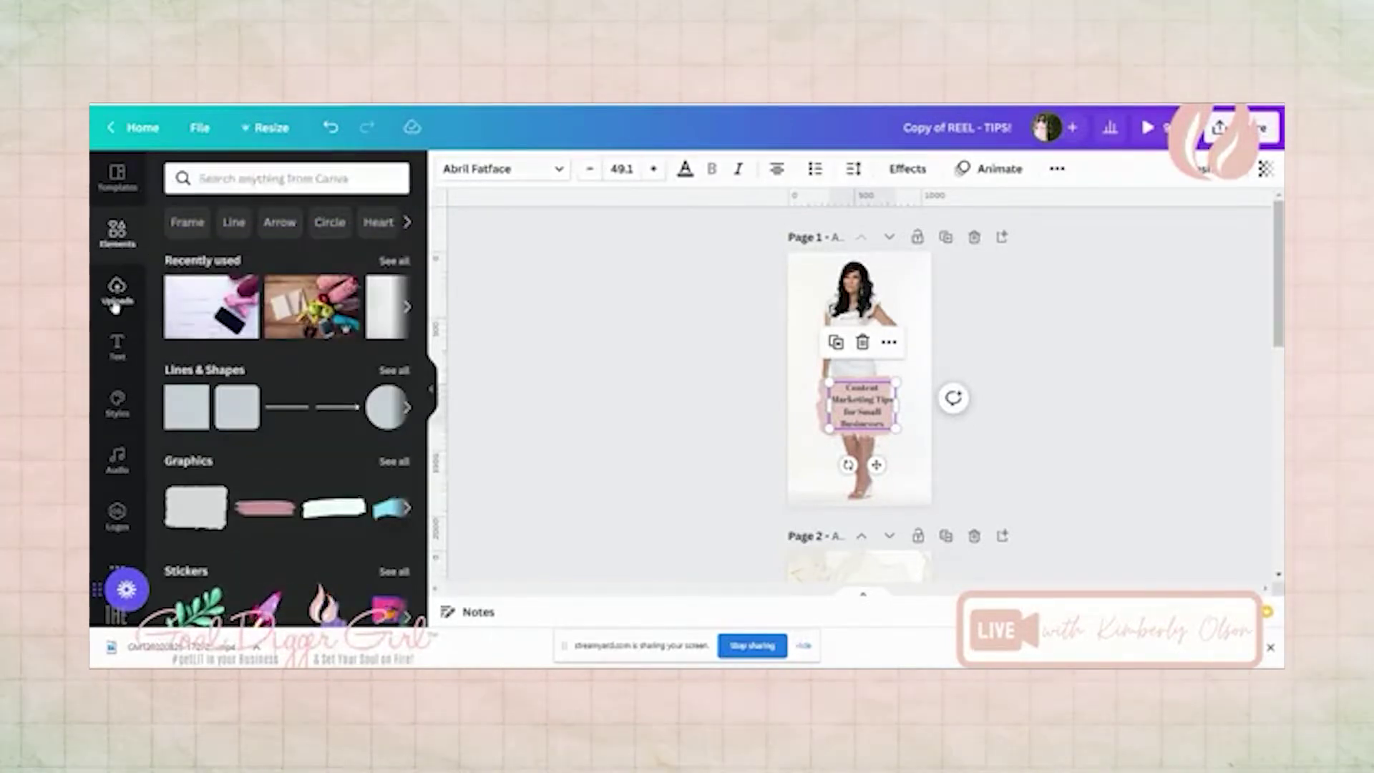
pyautogui.click(294, 178)
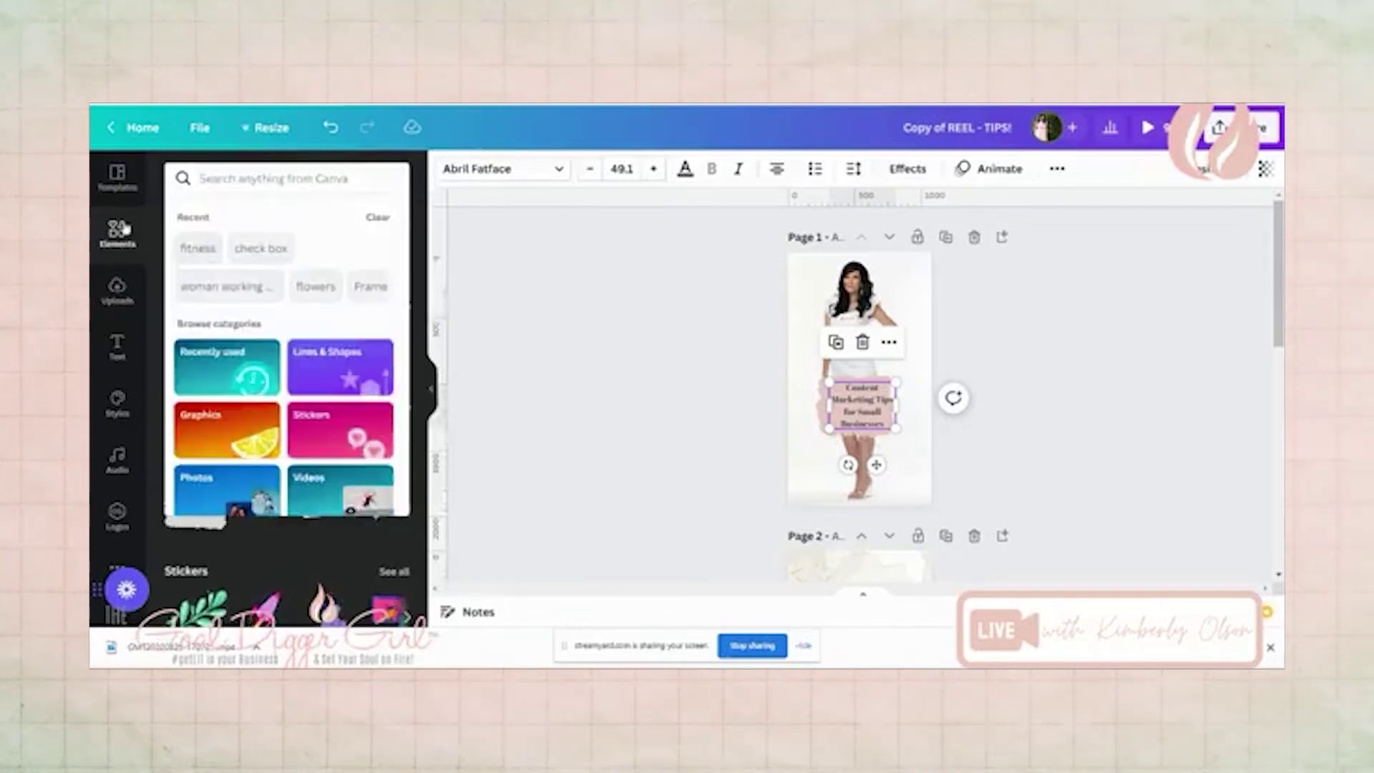
pyautogui.press('Escape')
pyautogui.click(227, 188)
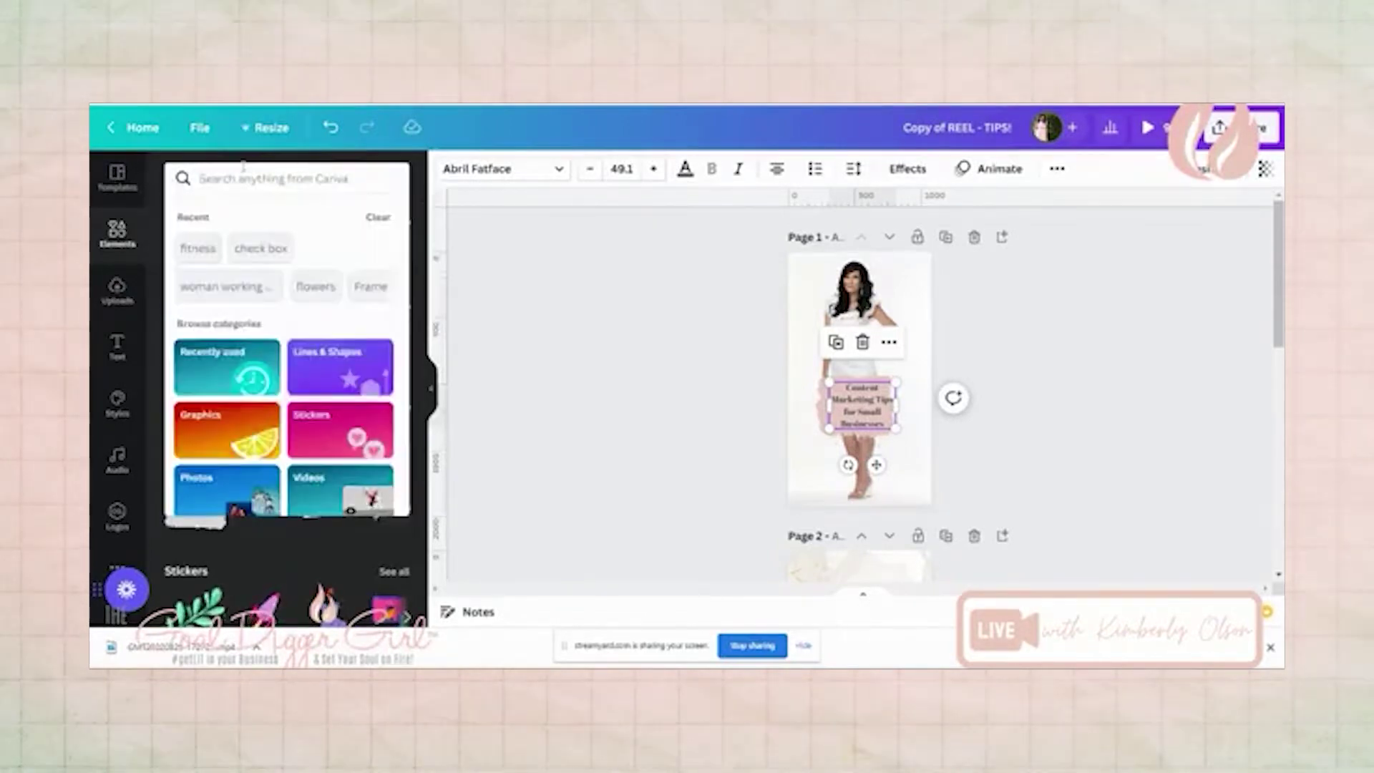
pyautogui.write('frame')
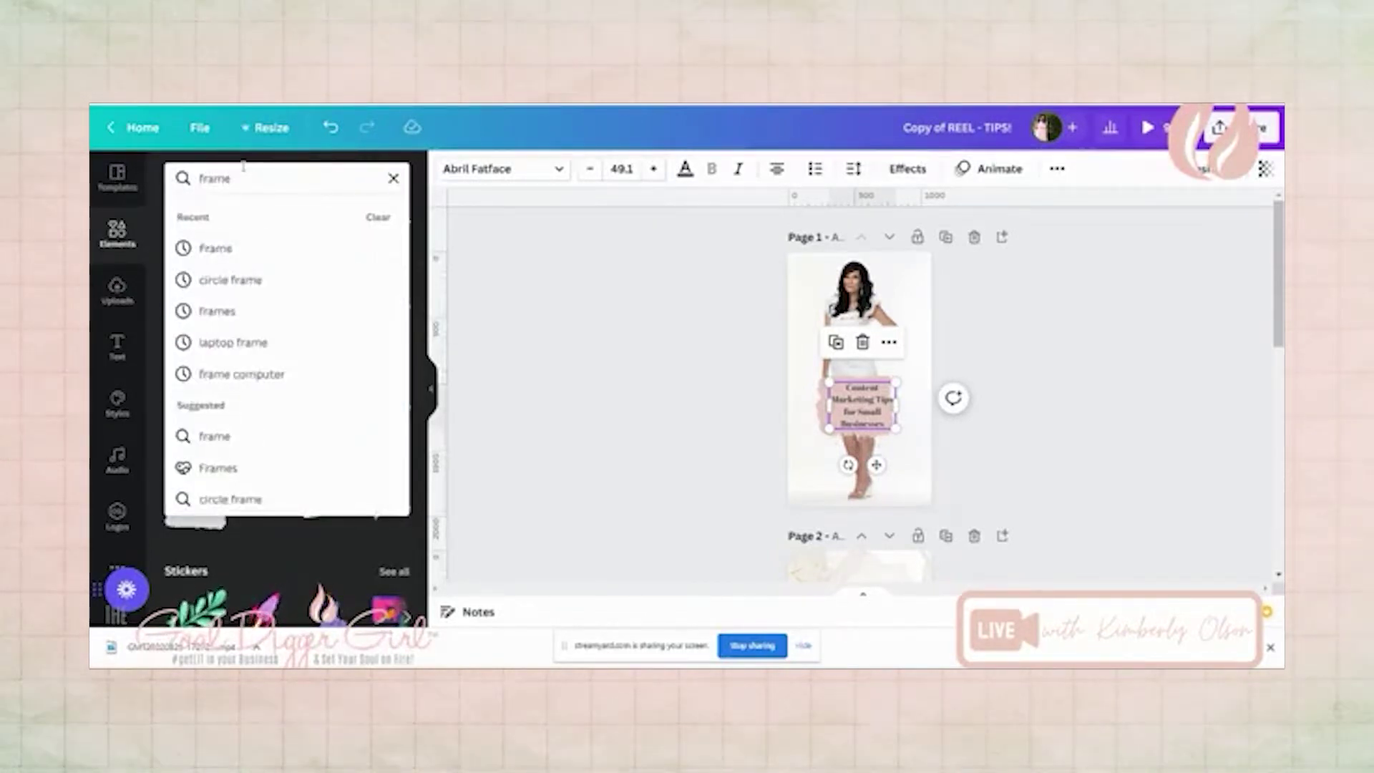
pyautogui.press('Return')
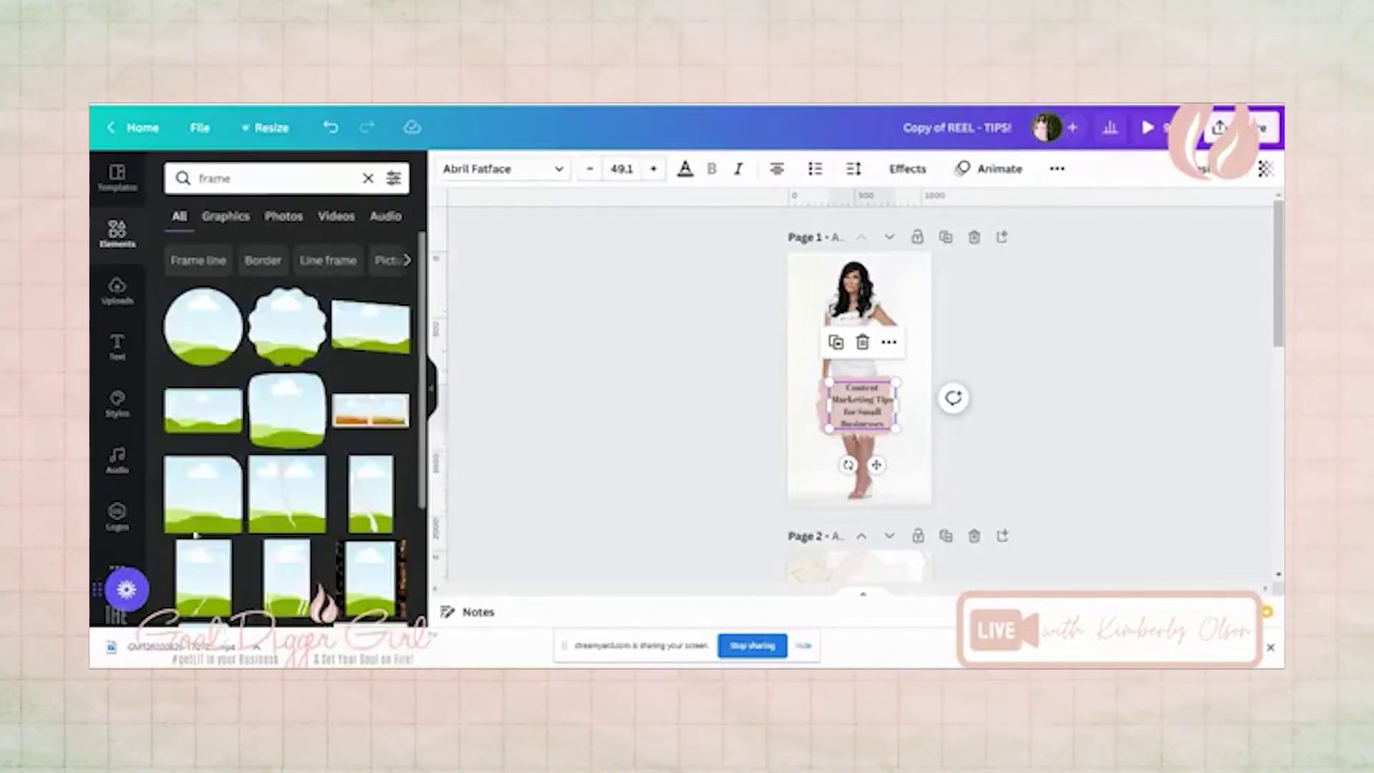
pyautogui.scroll(-3, 286, 444)
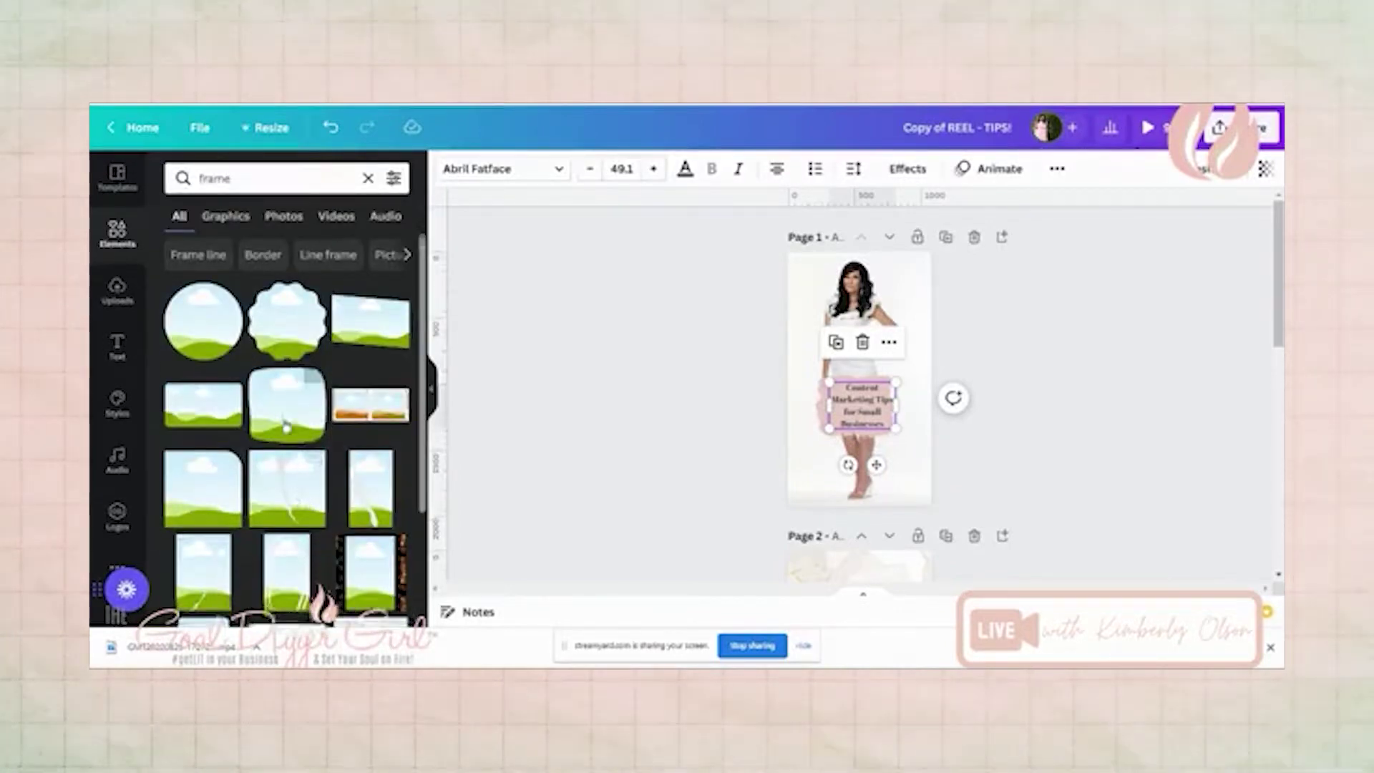
pyautogui.scroll(-2, 278, 413)
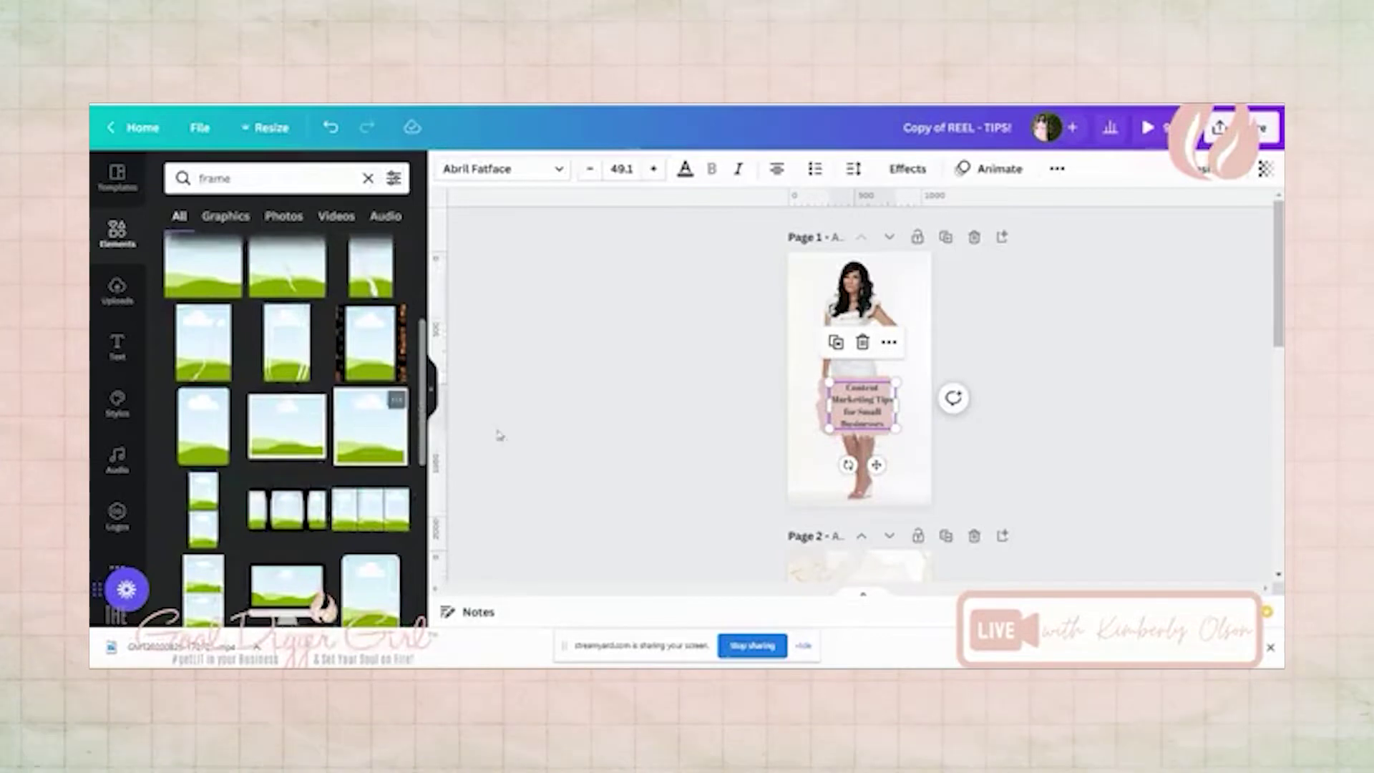
# Delete the full-page background photo from page 1.
pyautogui.click(864, 284)
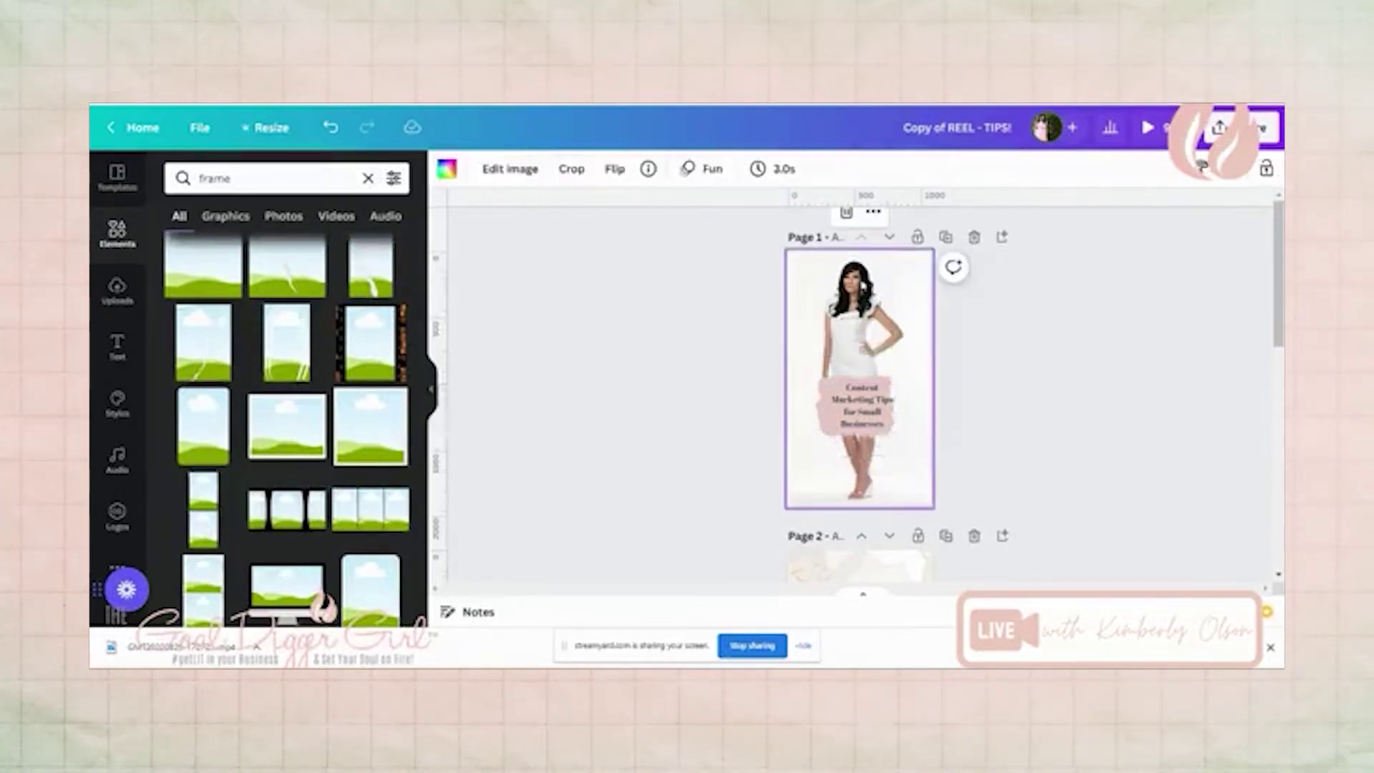
pyautogui.press('Delete')
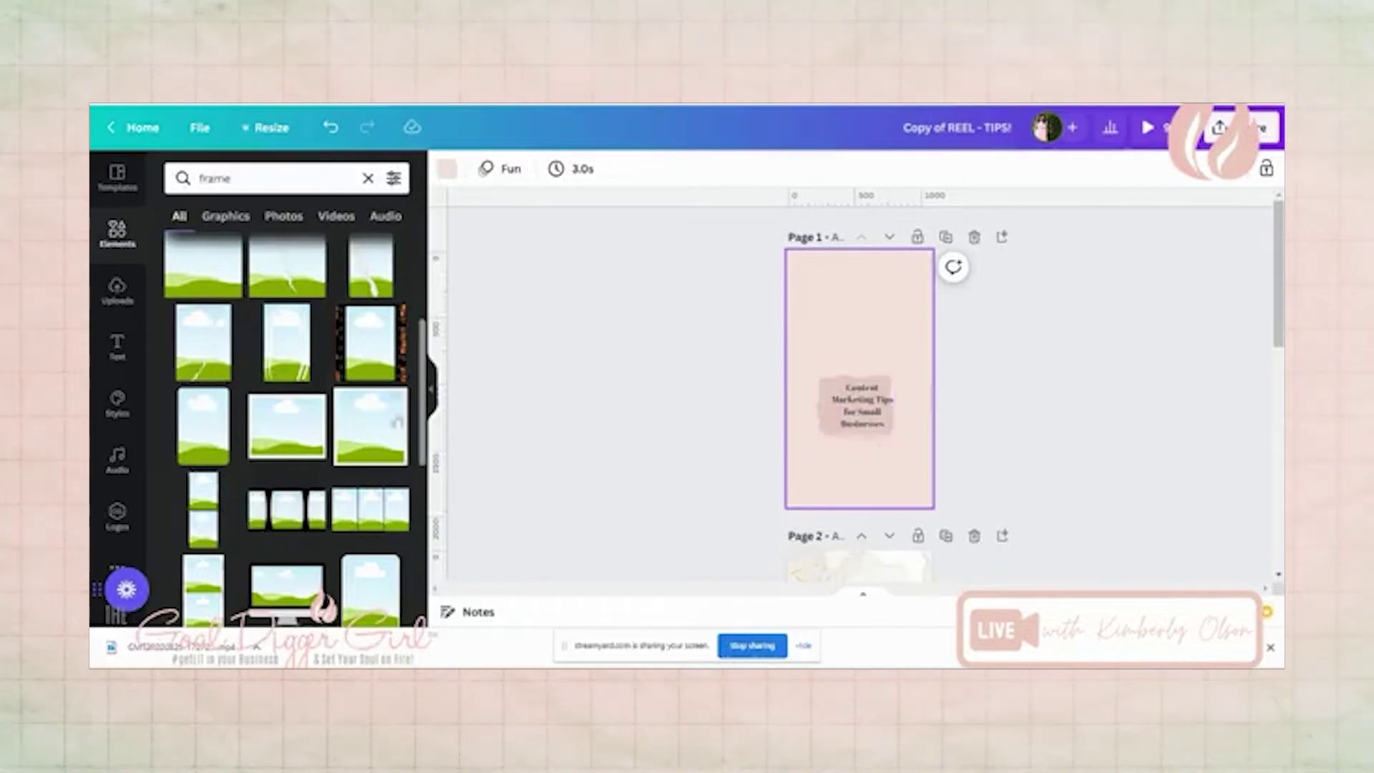
# Add the smartphone frame to page 1, placing it in the upper right of the page with a slight counterclockwise tilt.
pyautogui.scroll(-3, 383, 451)
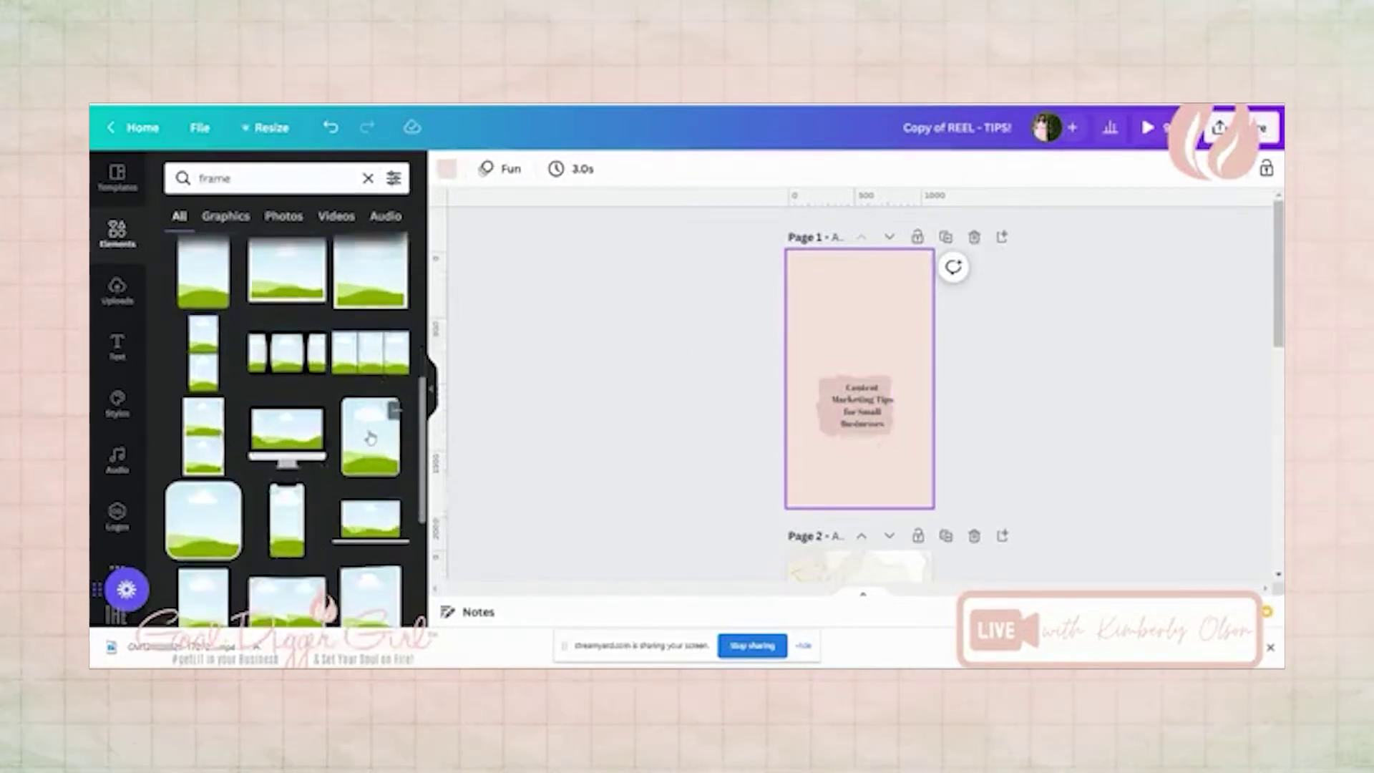
pyautogui.click(294, 515)
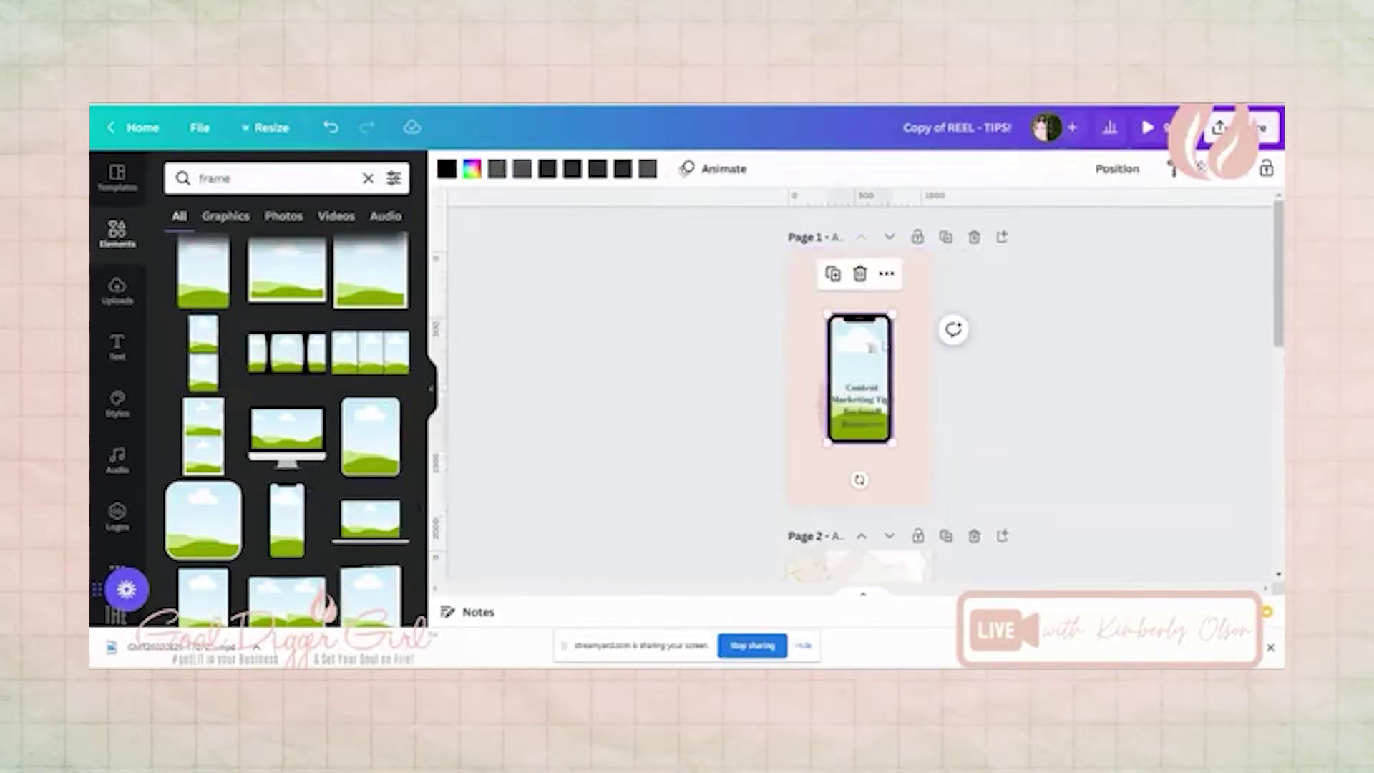
pyautogui.moveTo(866, 337); pyautogui.dragTo(887, 301)
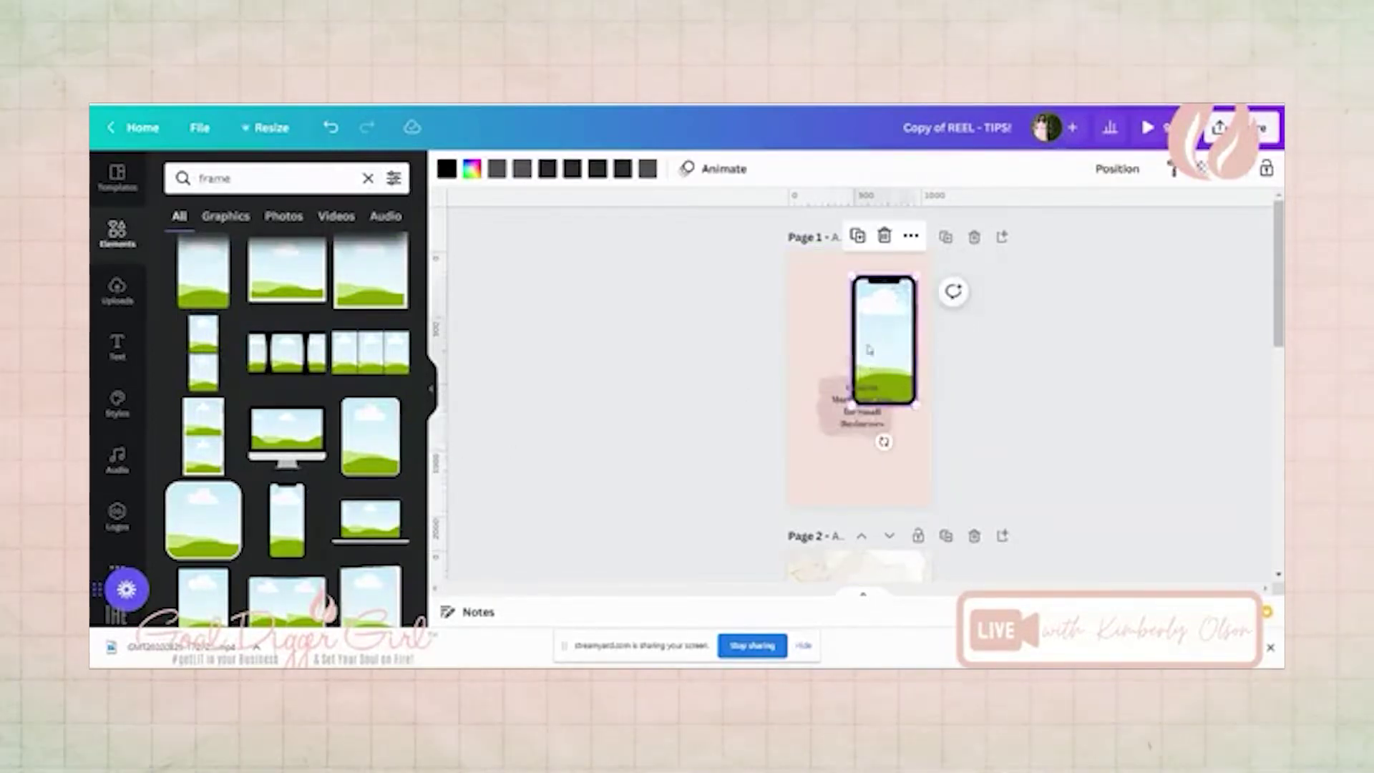
pyautogui.moveTo(884, 440); pyautogui.dragTo(901, 438)
# Fill the smartphone frame with the uploaded photo of the woman in the pink dress.
pyautogui.click(116, 290)
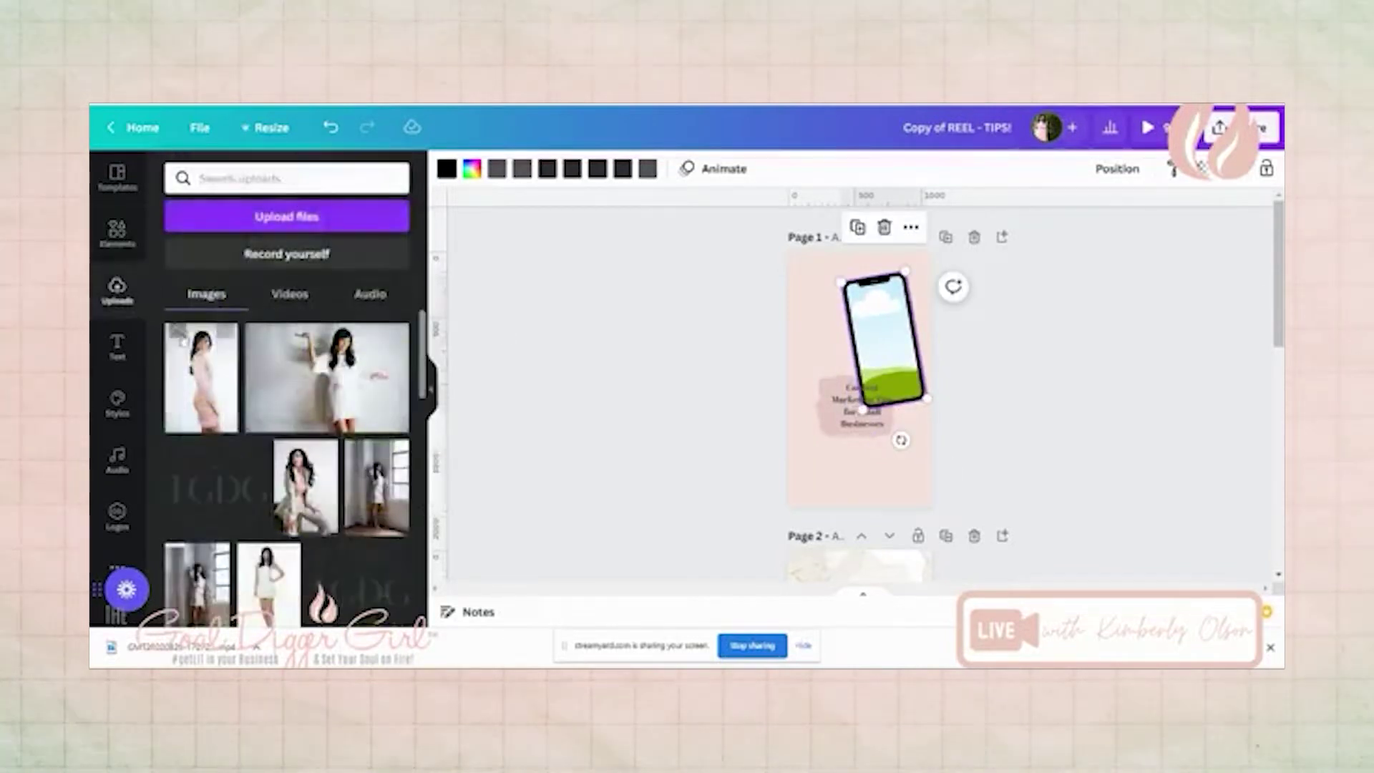
pyautogui.moveTo(186, 376); pyautogui.dragTo(886, 340)
pyautogui.click(117, 232)
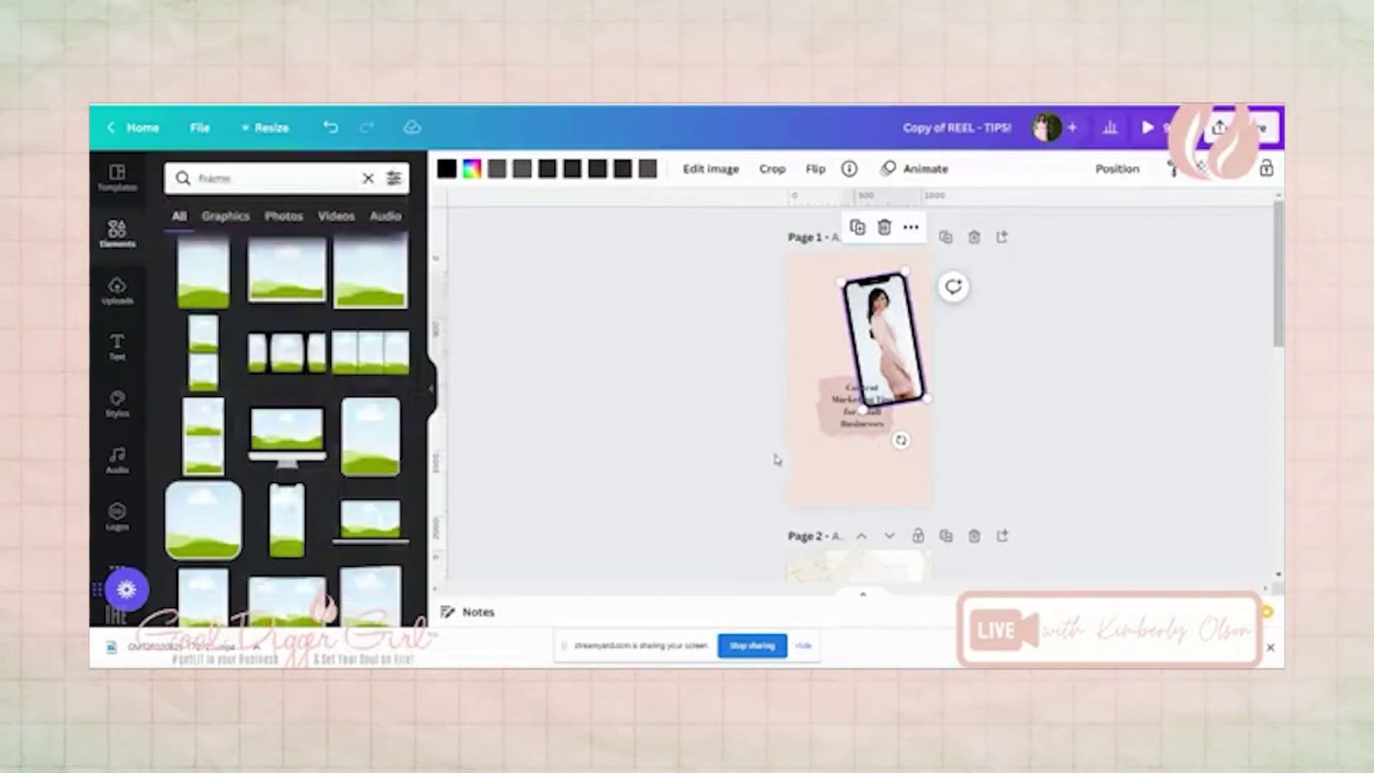
# Move the pink brush-stroke graphic from behind the title to the lower left of page 1.
pyautogui.click(818, 334)
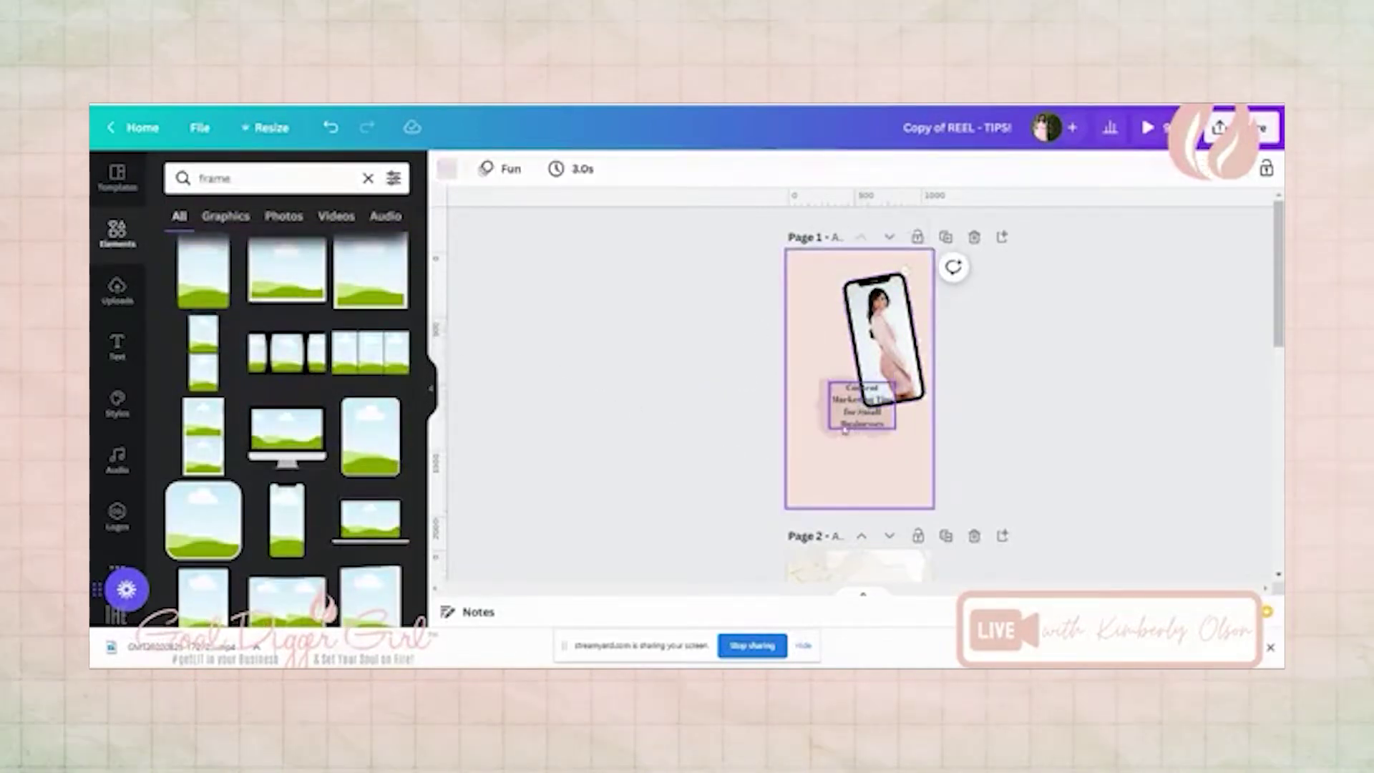
pyautogui.moveTo(844, 428); pyautogui.dragTo(816, 479)
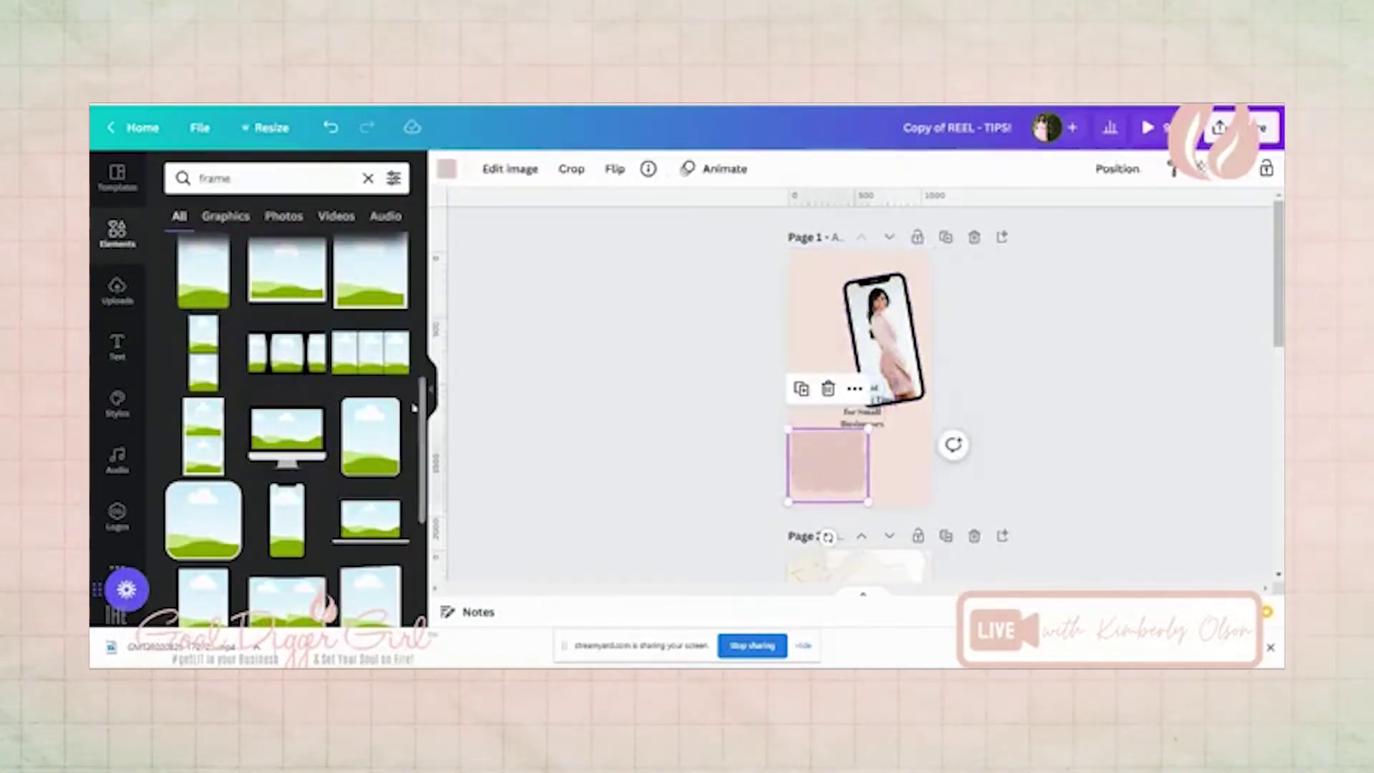
# Clear the frame search and add the round gray brush-stroke graphic from the suggested graphics to page 1.
pyautogui.click(368, 179)
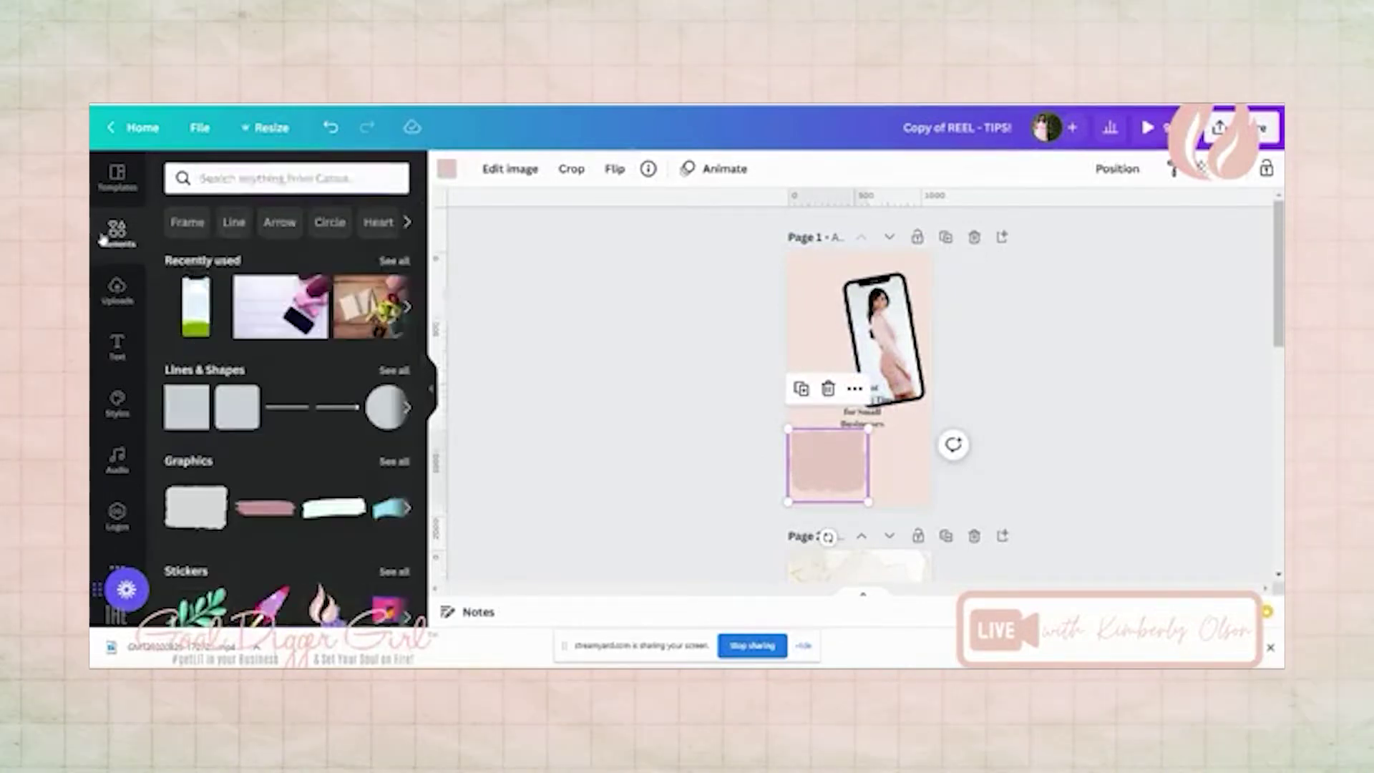
pyautogui.scroll(-1, 312, 503)
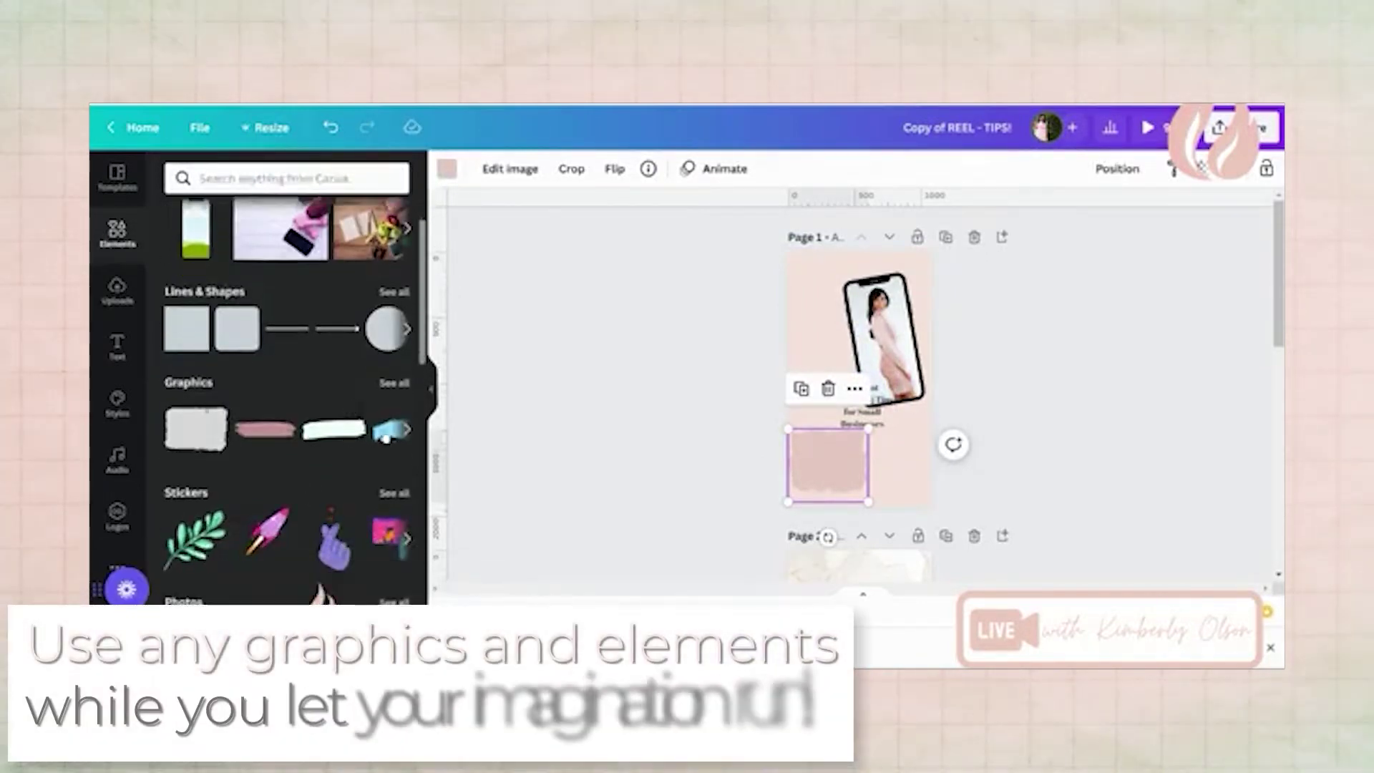
pyautogui.click(408, 430)
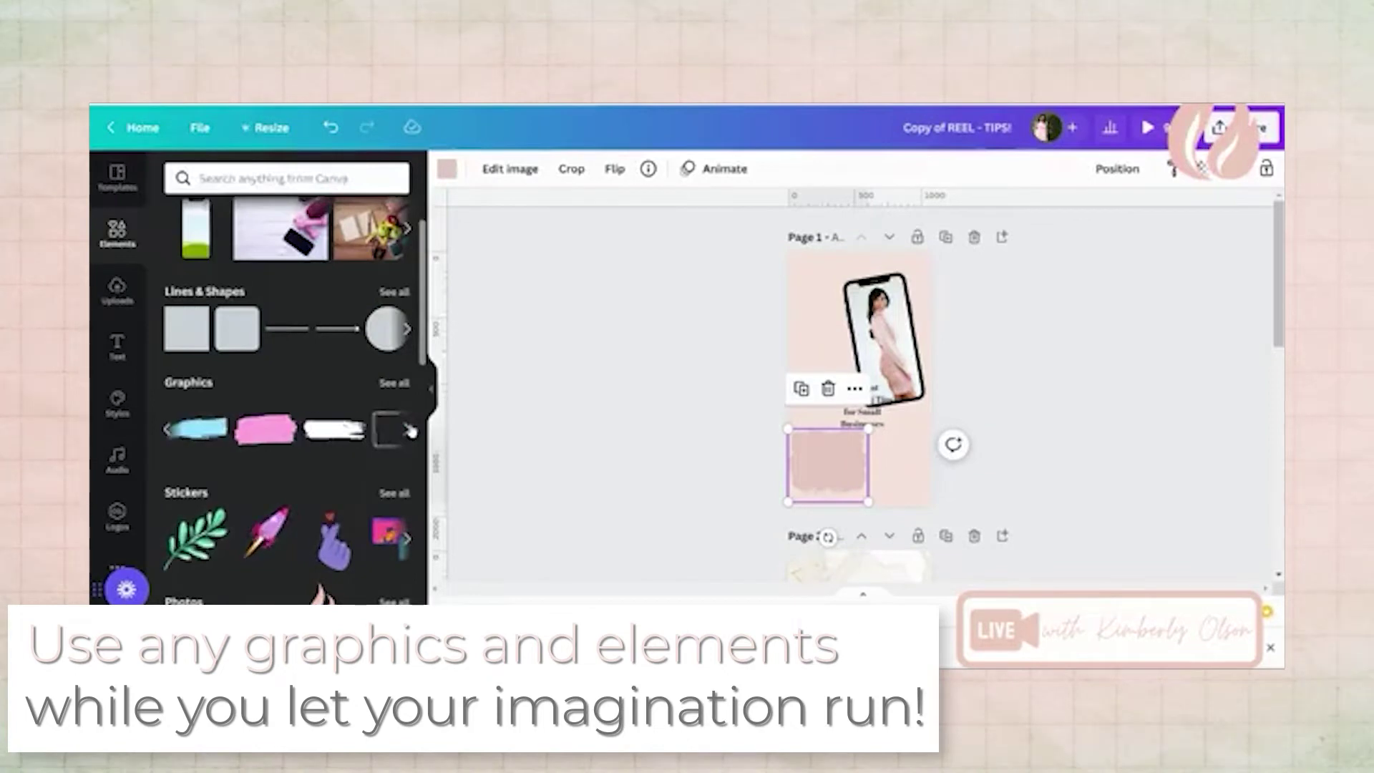
pyautogui.click(409, 430)
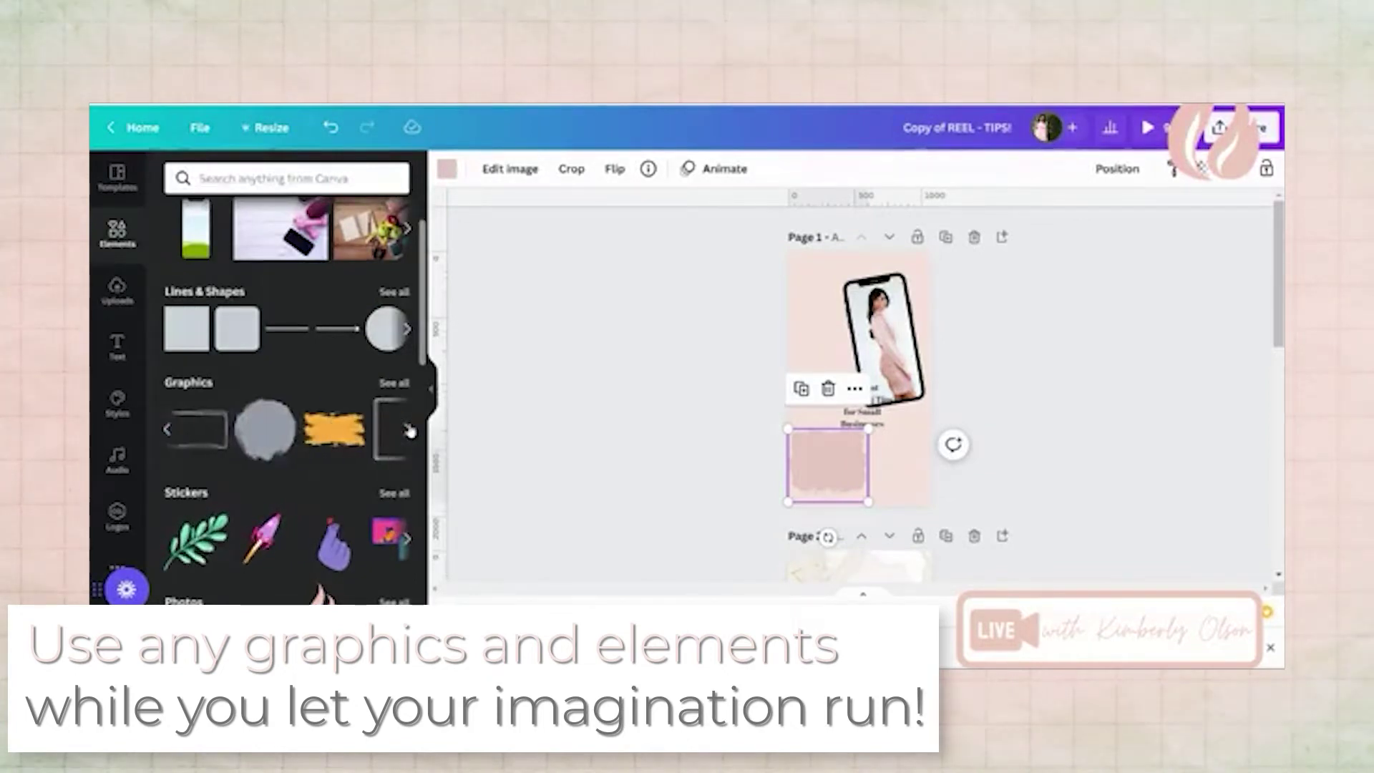
pyautogui.click(267, 442)
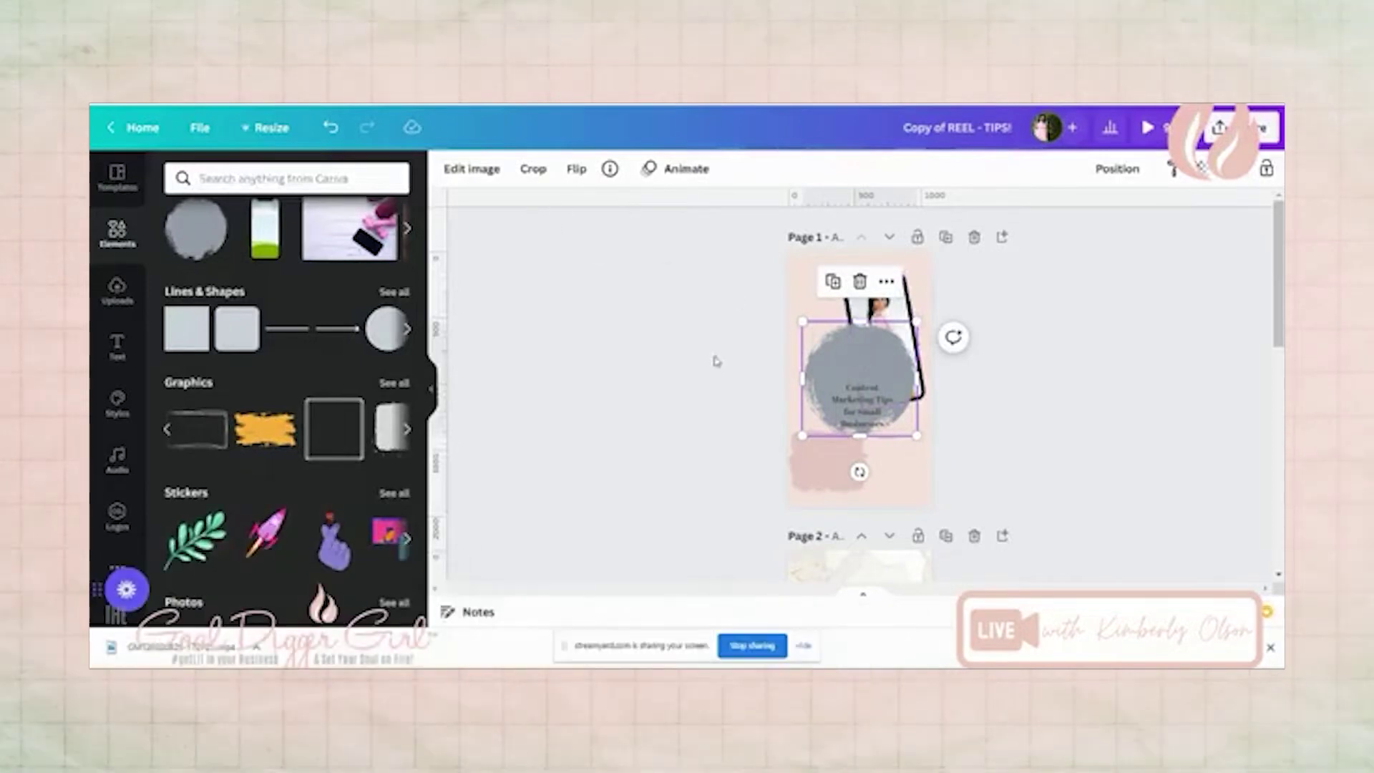
# Move the gray brush-stroke graphic to the lower part of page 1 and delete the pink brush-stroke graphic there.
pyautogui.click(485, 179)
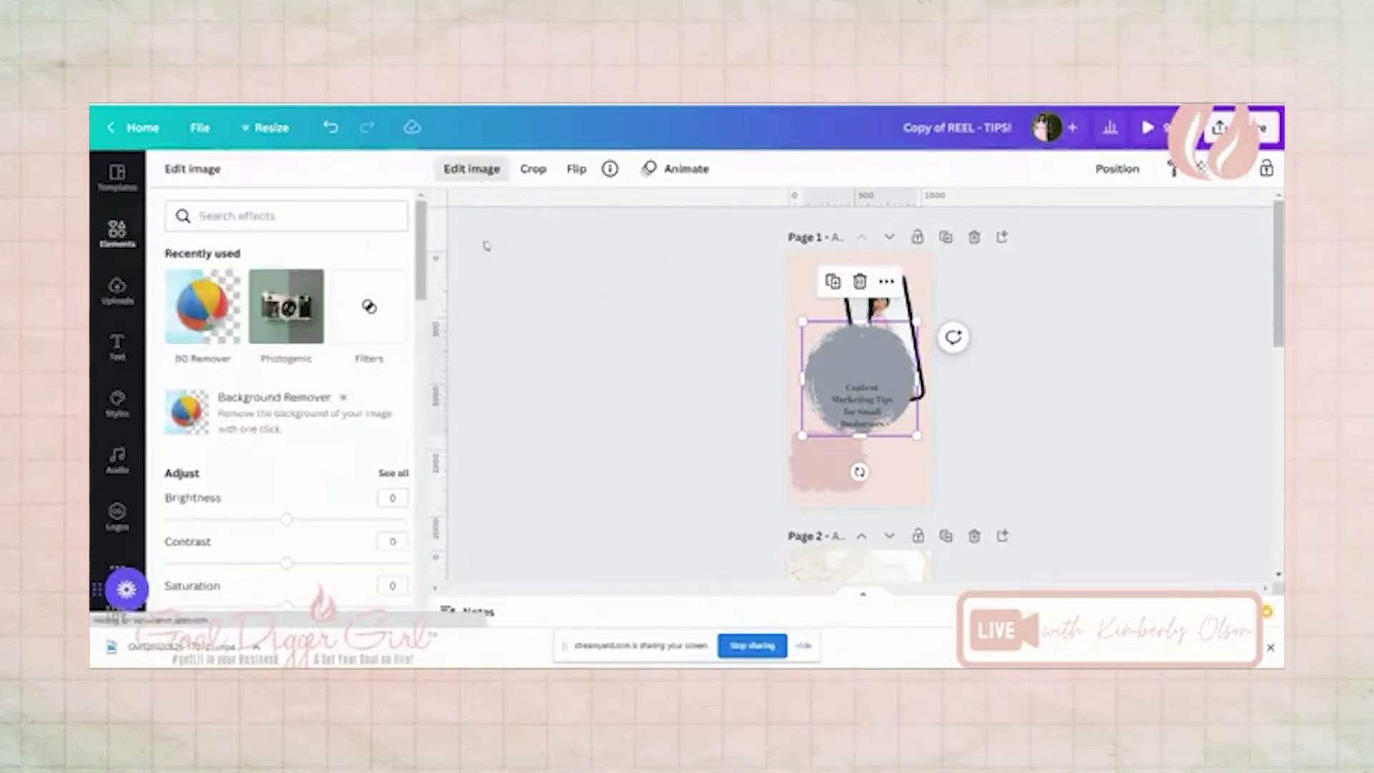
pyautogui.click(821, 326)
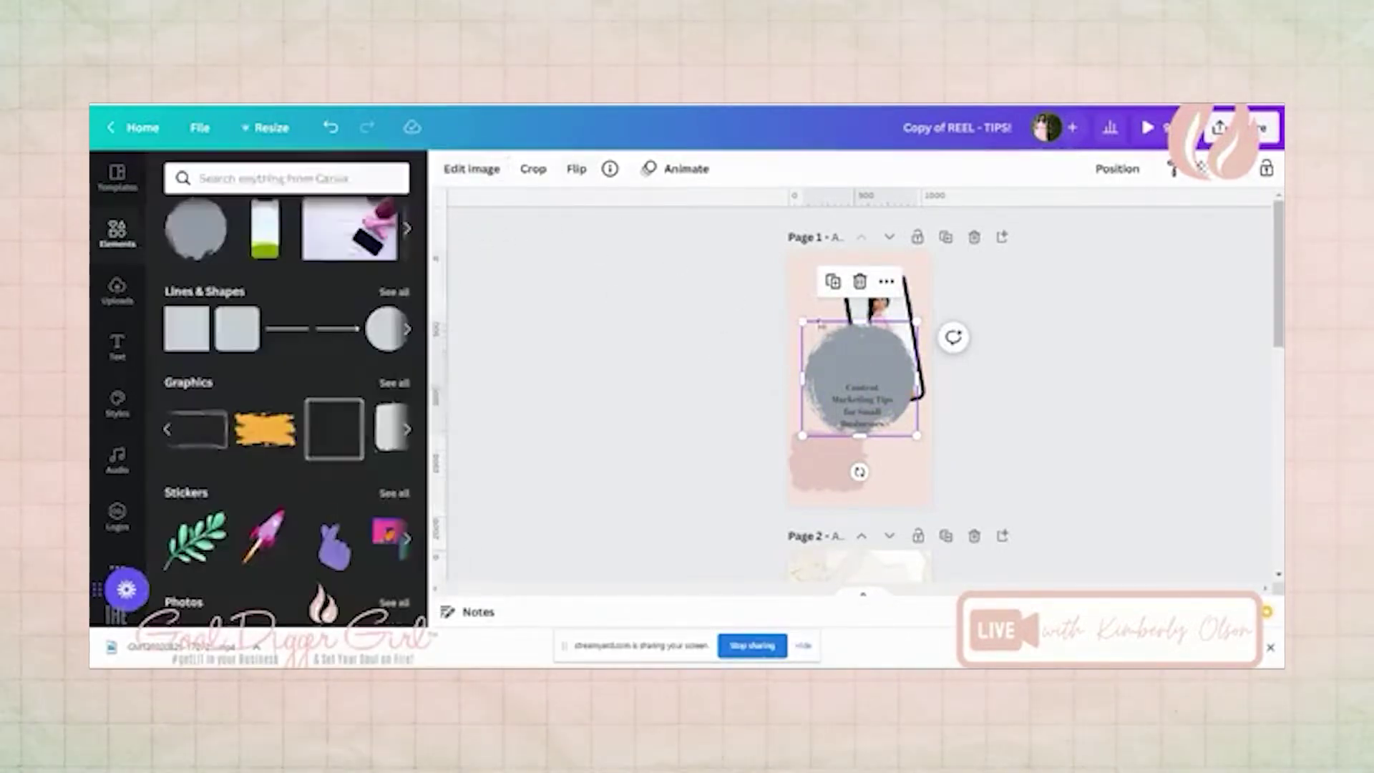
pyautogui.moveTo(885, 375); pyautogui.dragTo(842, 427)
pyautogui.click(827, 456)
pyautogui.press('Delete')
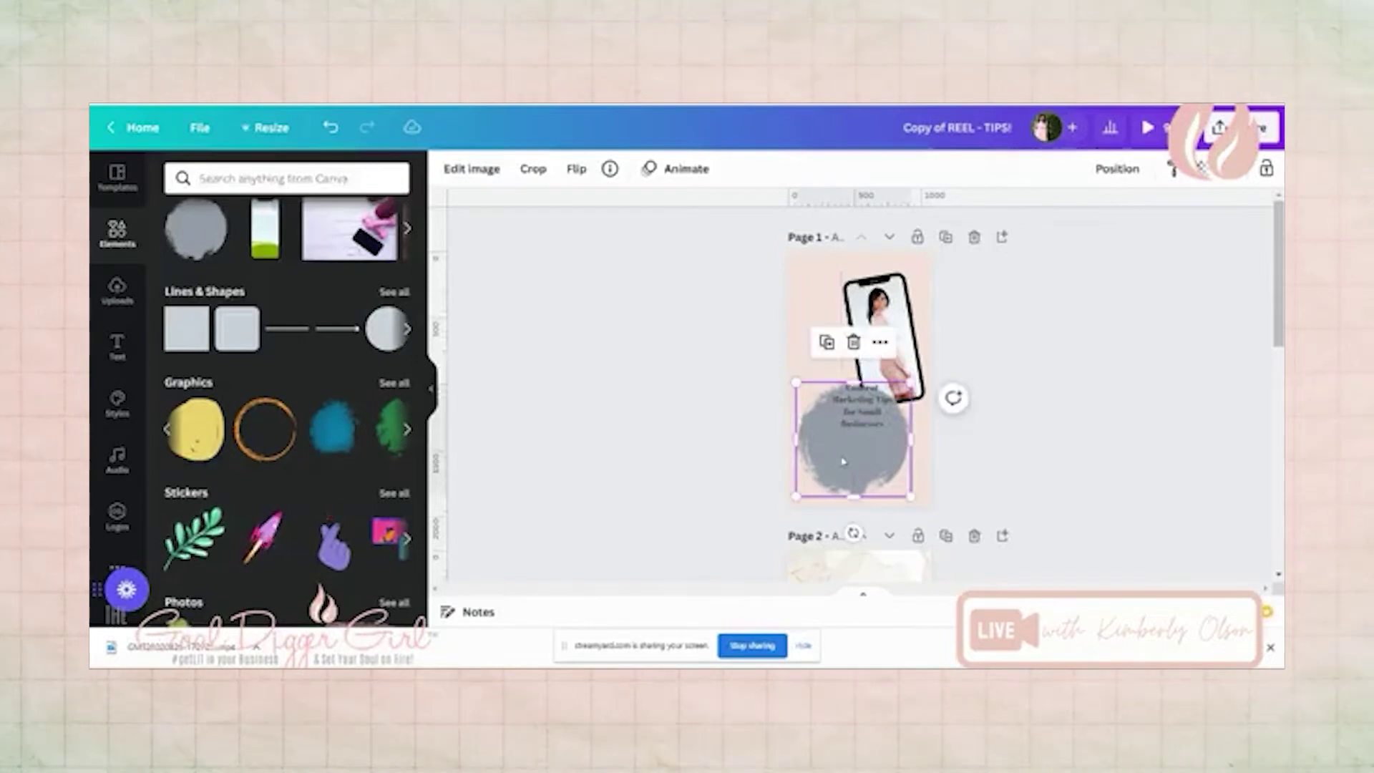
# Apply the Classic filter from the Photogenic Mono effects to the gray brush-stroke graphic on page 1.
pyautogui.click(533, 168)
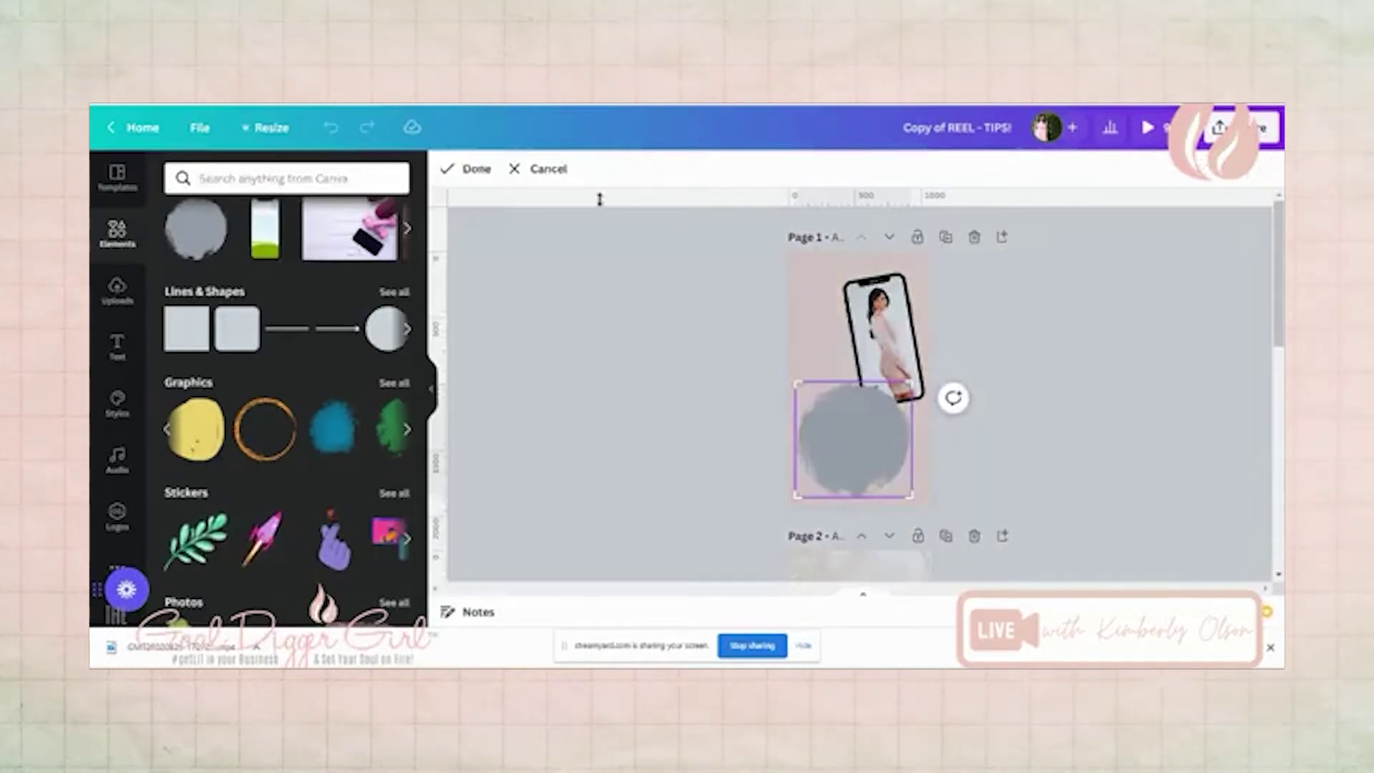
pyautogui.click(477, 170)
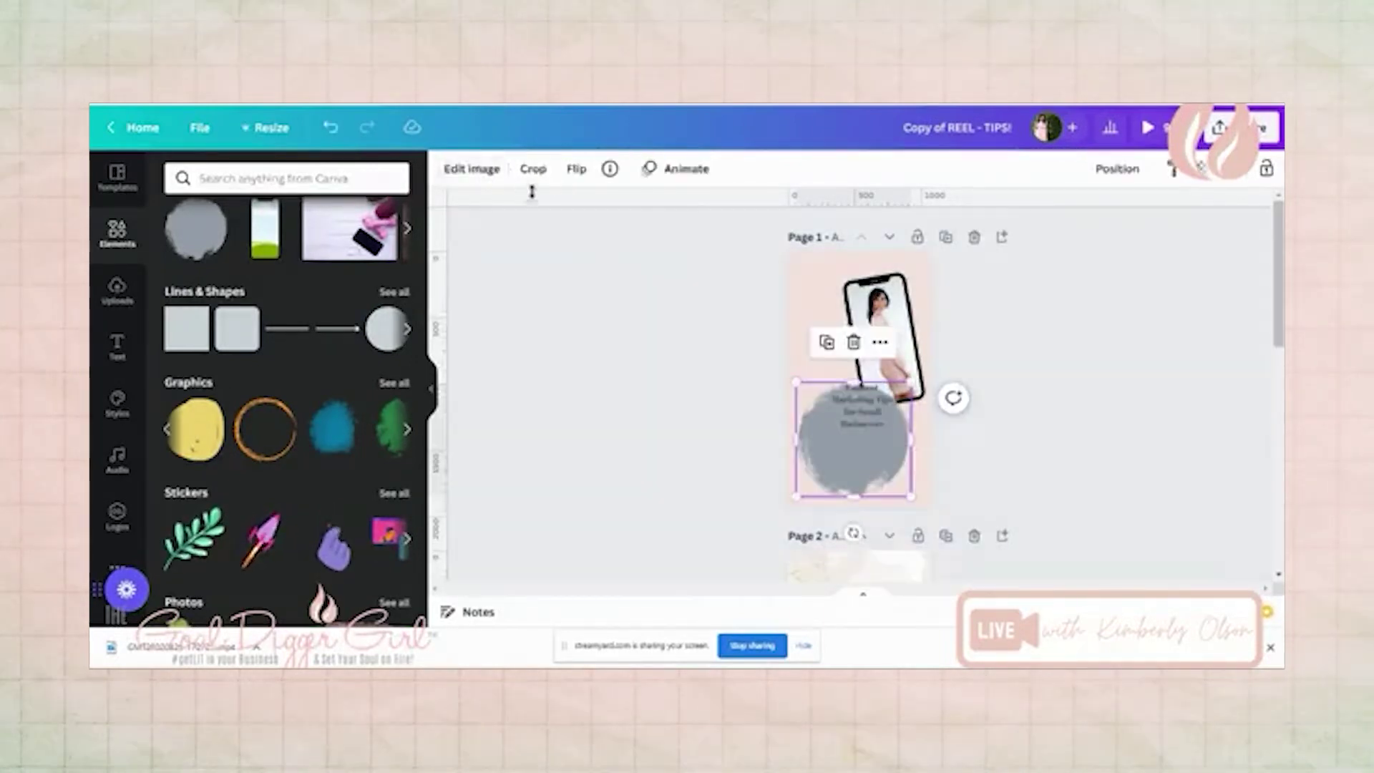
pyautogui.click(474, 170)
pyautogui.scroll(-10, 333, 342)
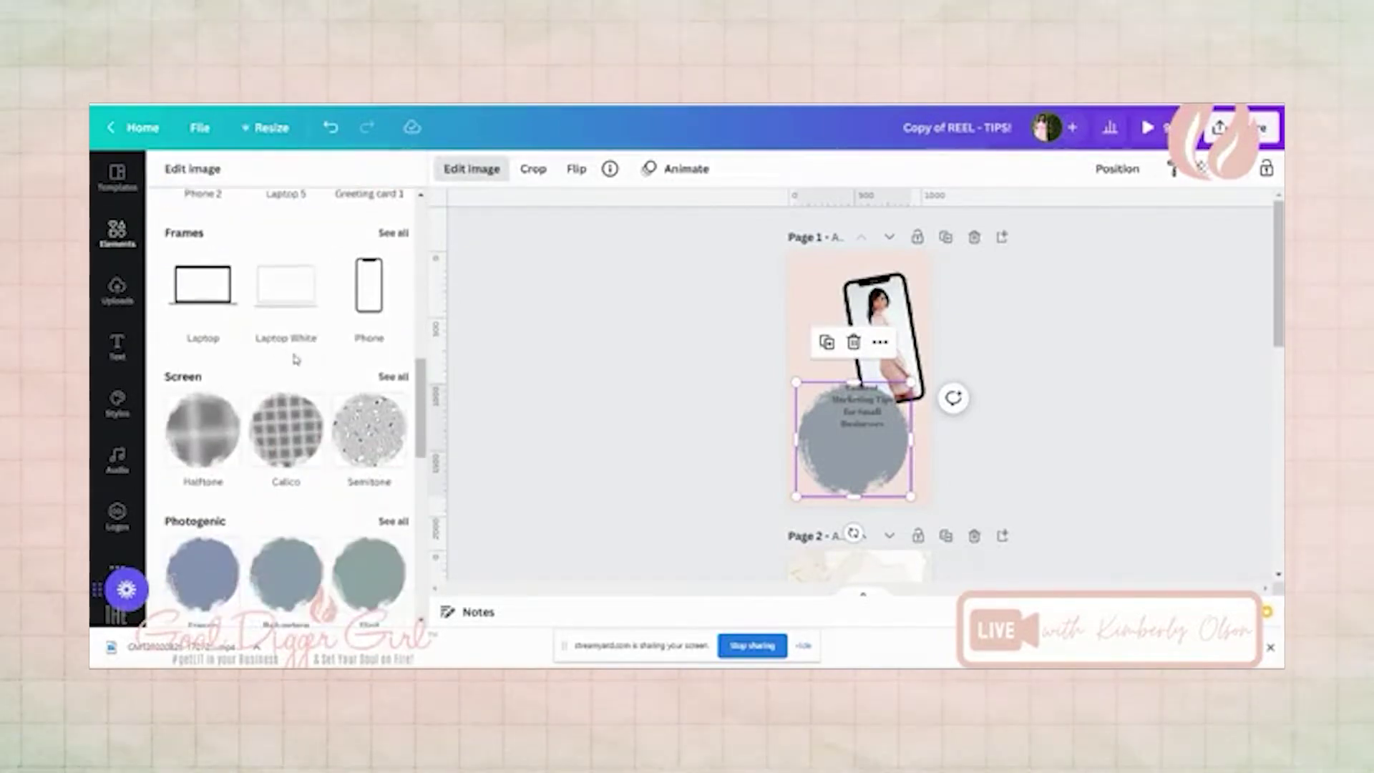
pyautogui.scroll(-2, 296, 359)
pyautogui.scroll(-2, 285, 485)
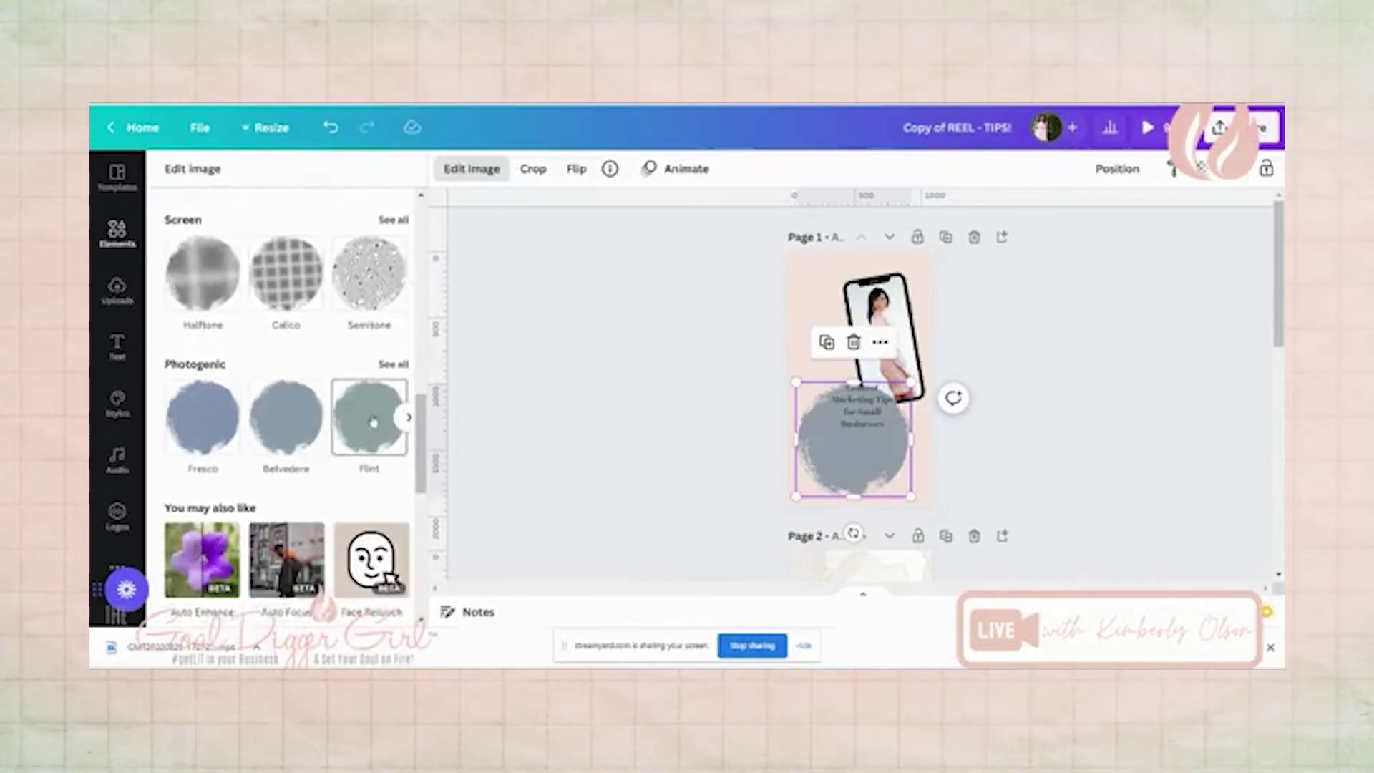
pyautogui.click(388, 365)
pyautogui.scroll(-5, 293, 430)
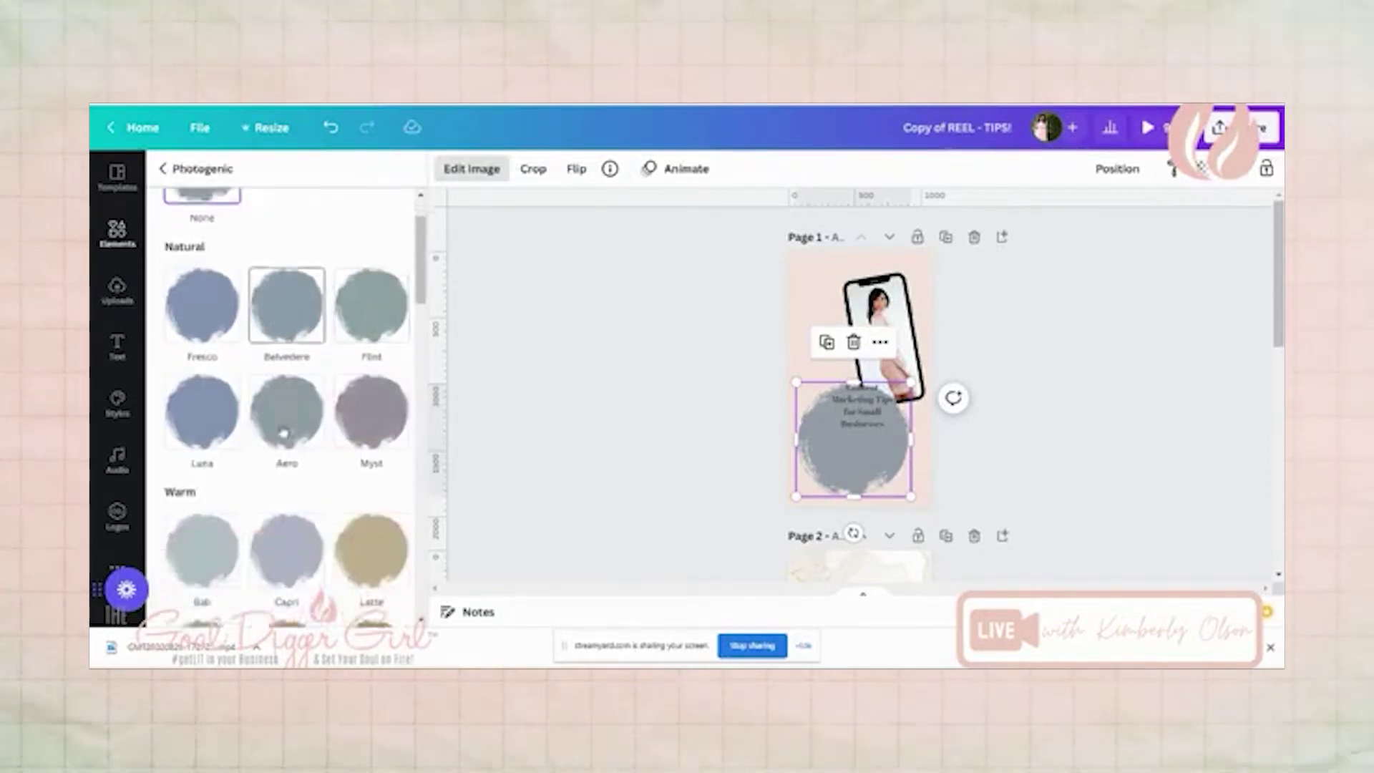
pyautogui.scroll(-5, 296, 464)
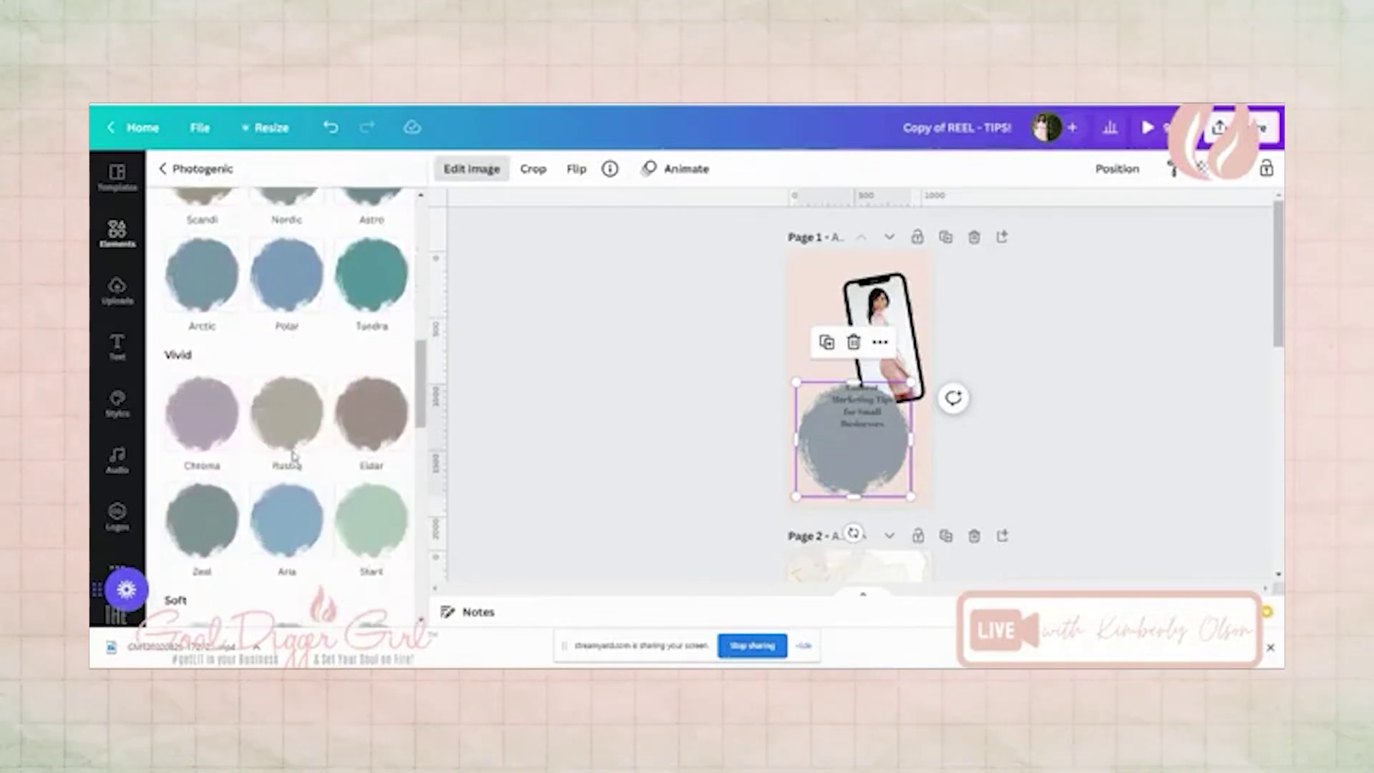
pyautogui.scroll(-1, 297, 458)
pyautogui.scroll(-10, 297, 458)
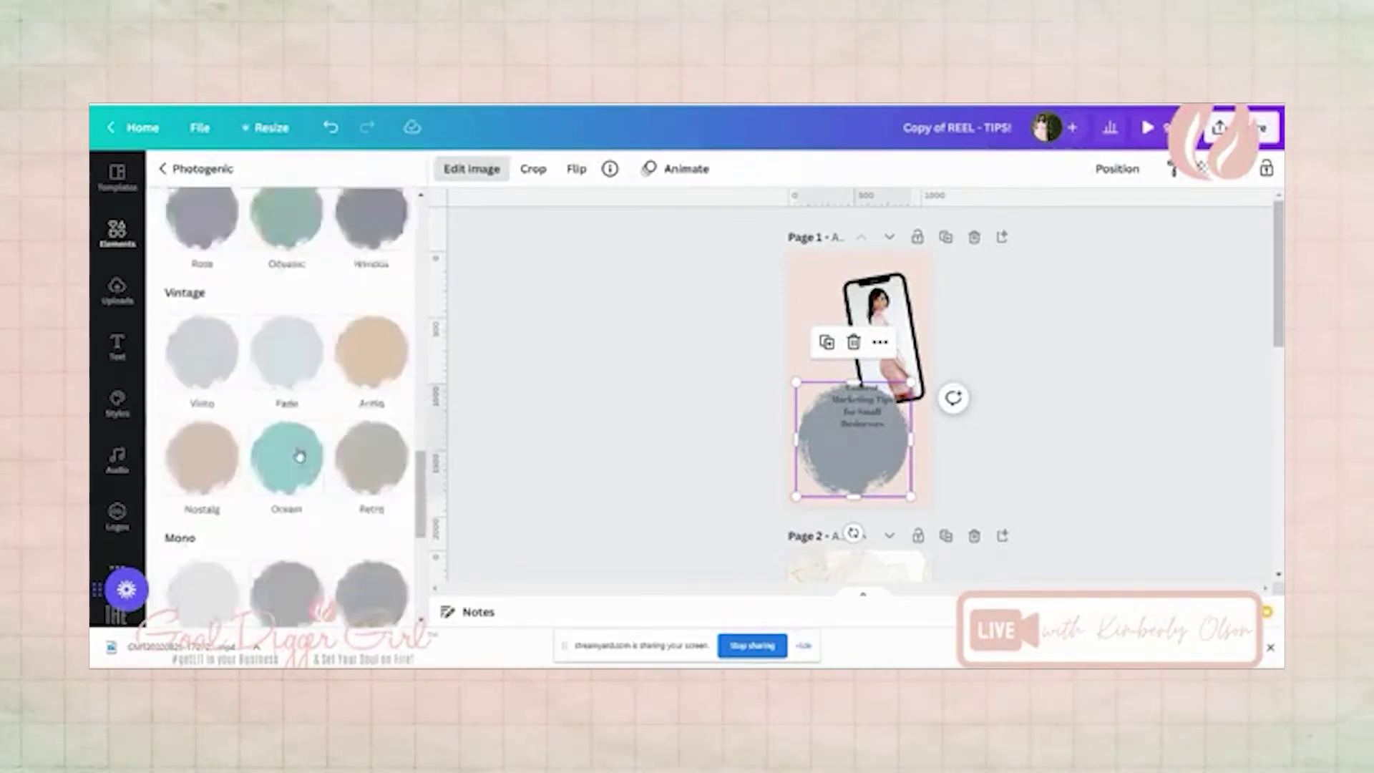
pyautogui.click(202, 287)
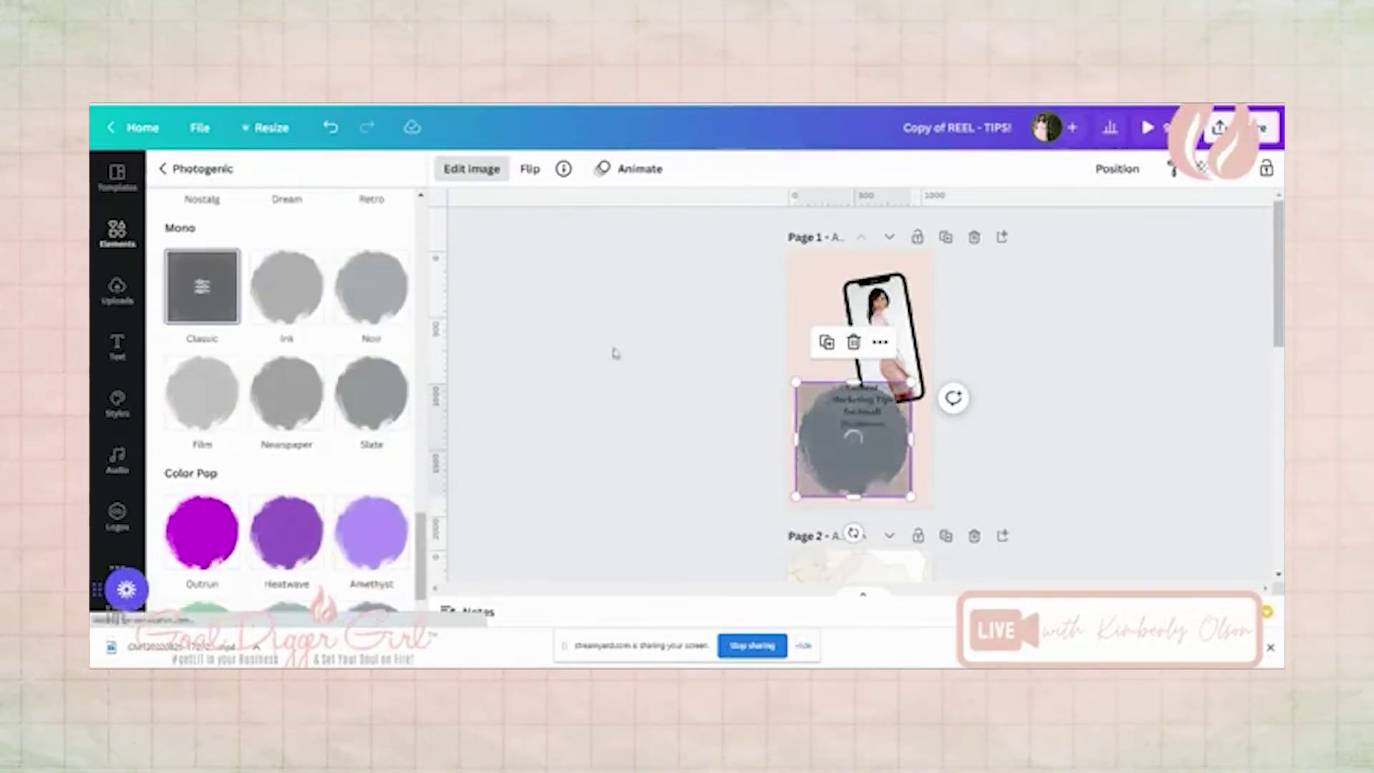
# Move the page 1 title onto the round brush-stroke graphic and set its font to Glacial Indifference.
pyautogui.moveTo(852, 411)
pyautogui.mouseDown()
pyautogui.moveTo(822, 337)
pyautogui.moveTo(839, 427)
pyautogui.moveTo(832, 418)
pyautogui.mouseUp()
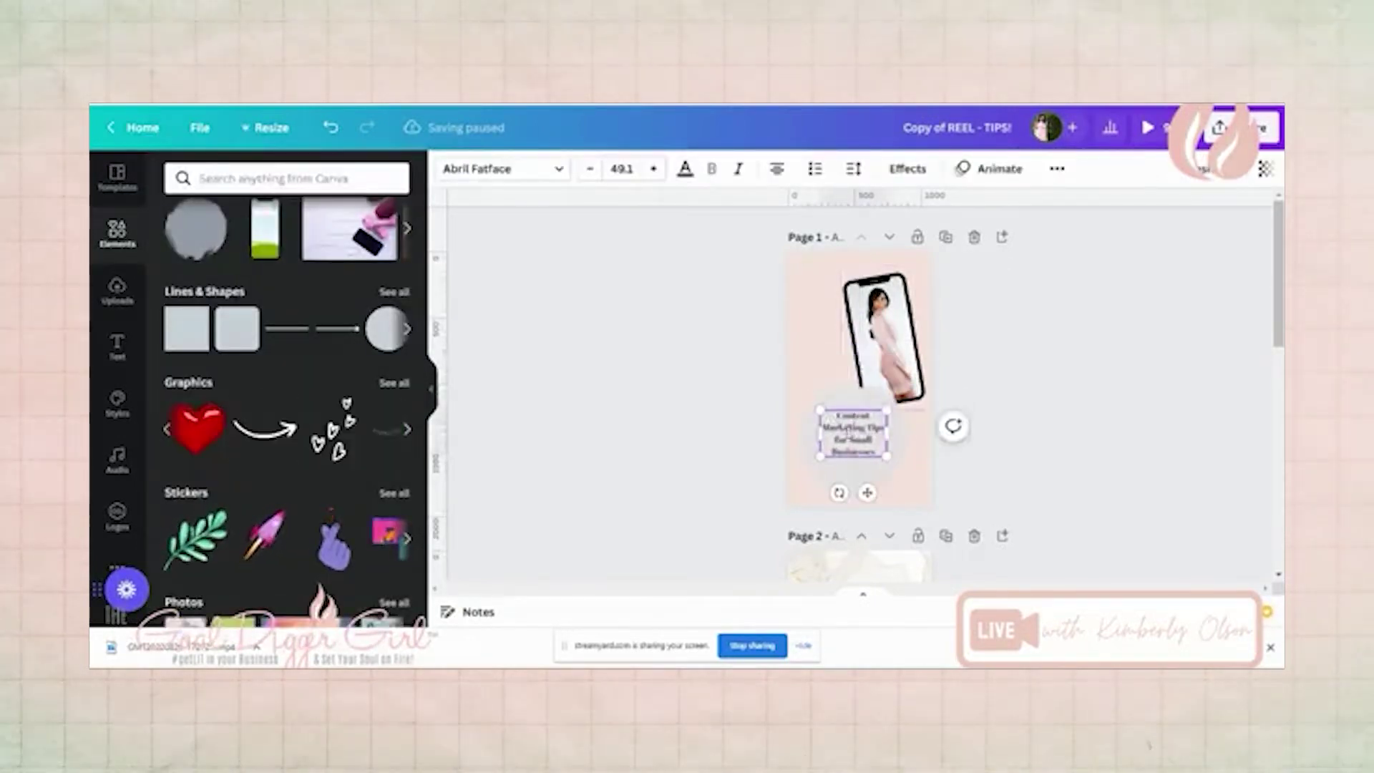
pyautogui.click(834, 415)
pyautogui.click(835, 421)
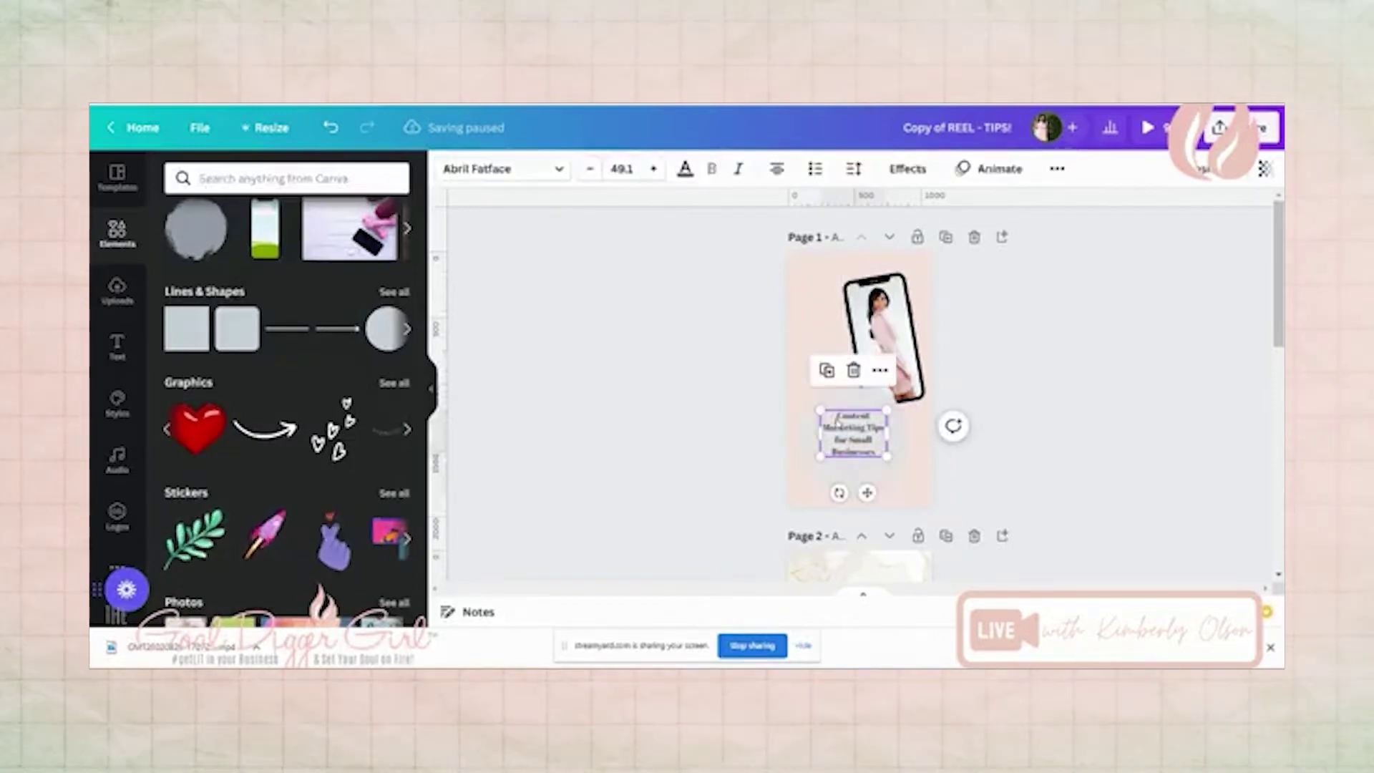
pyautogui.doubleClick(845, 416)
pyautogui.hotkey('ctrl', 'a')
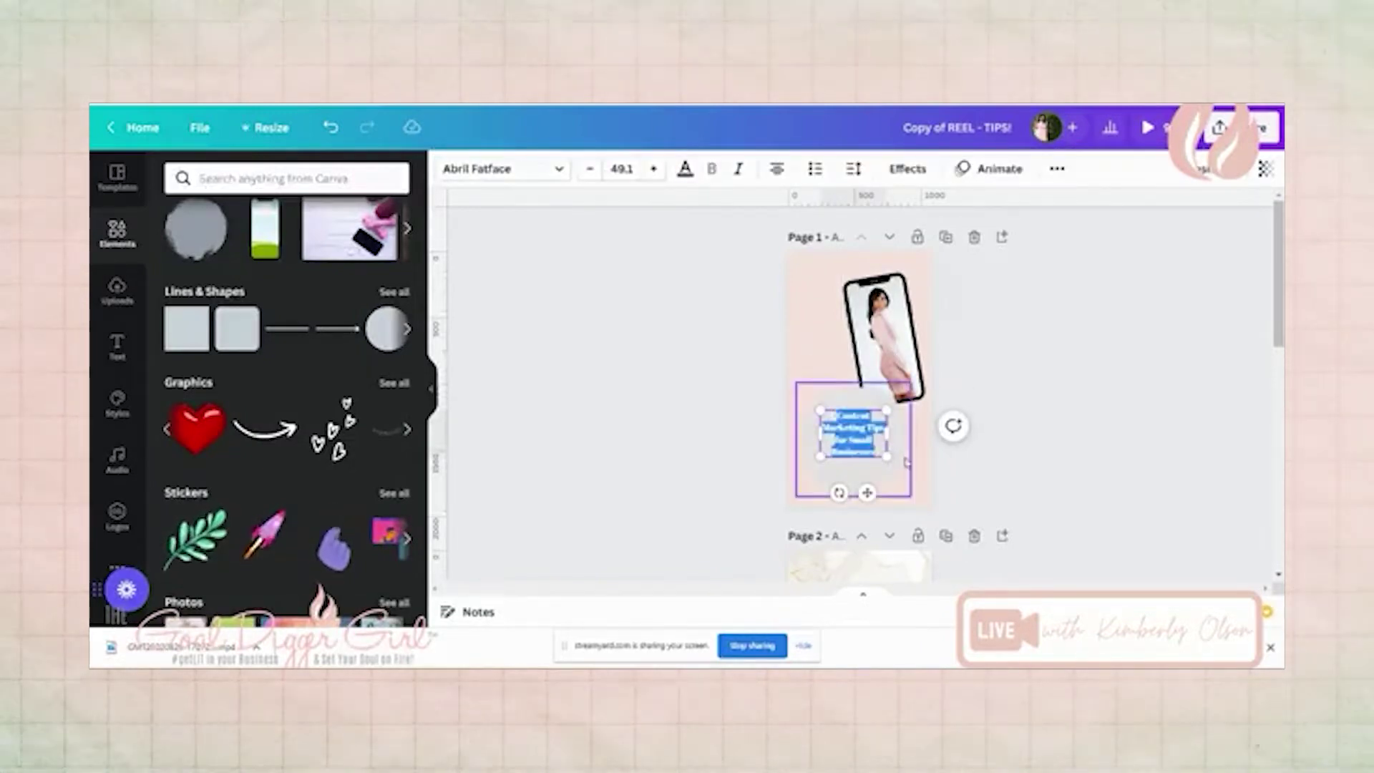
pyautogui.click(541, 175)
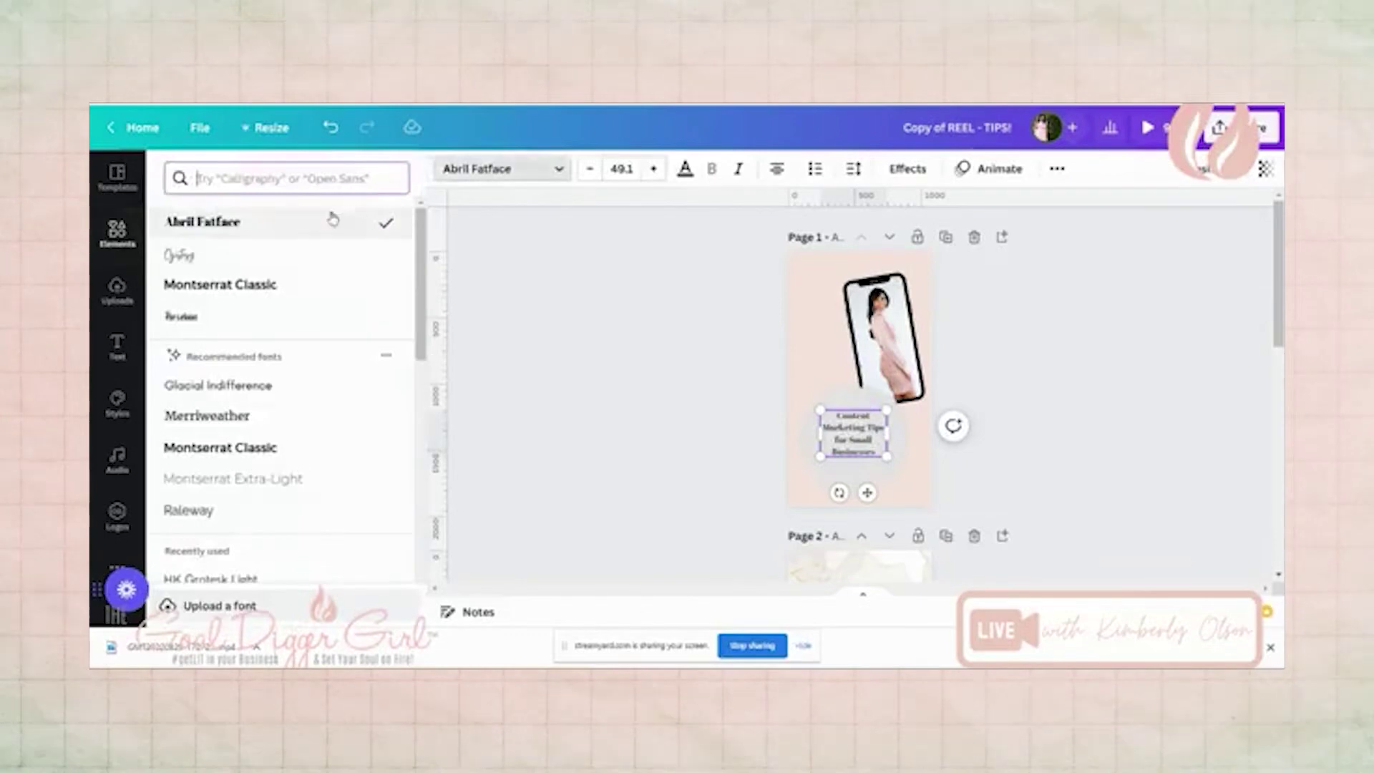
pyautogui.click(272, 388)
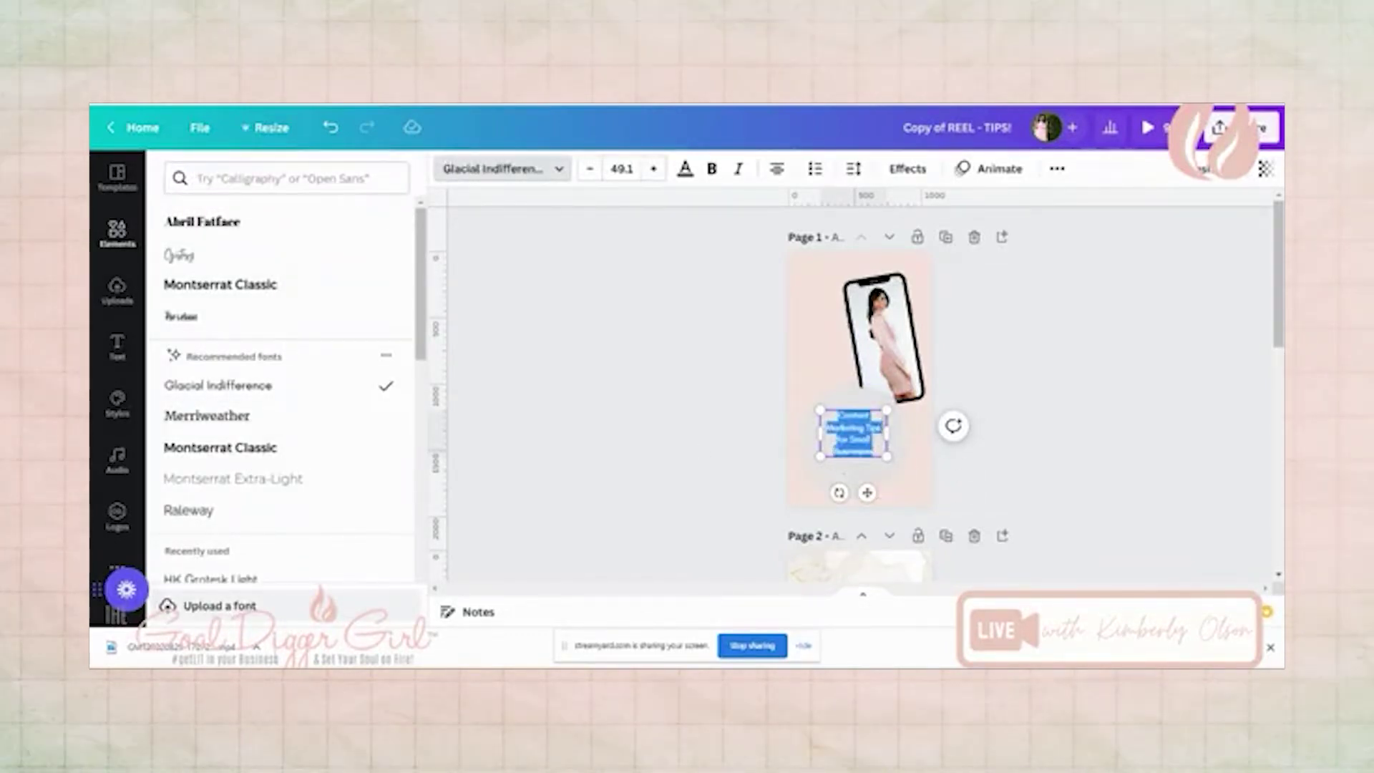
# Enlarge the page 1 title to font size 93.7 and position it over the round brush-stroke graphic below the phone.
pyautogui.moveTo(938, 362)
pyautogui.mouseDown()
pyautogui.moveTo(996, 361)
pyautogui.moveTo(959, 358)
pyautogui.mouseUp()
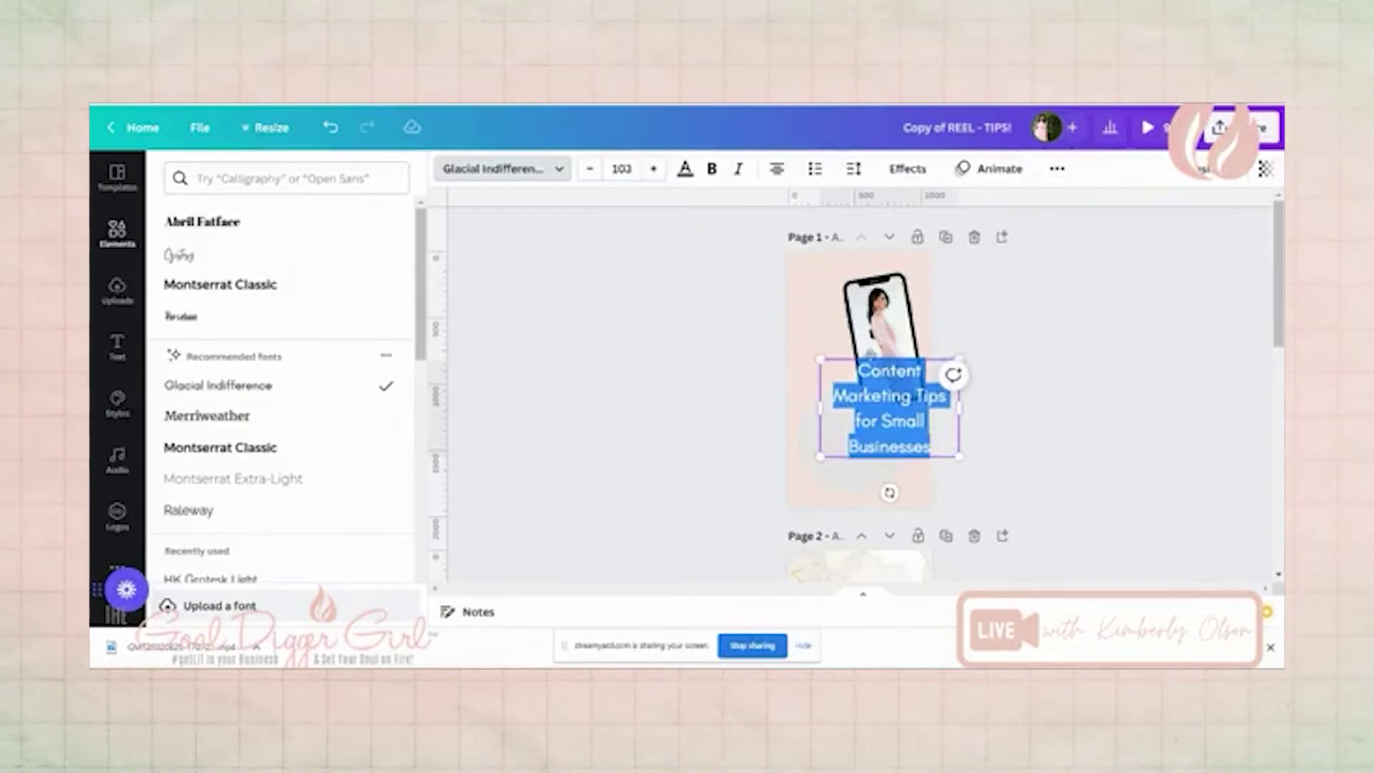
pyautogui.moveTo(927, 422); pyautogui.dragTo(817, 389)
pyautogui.click(820, 349)
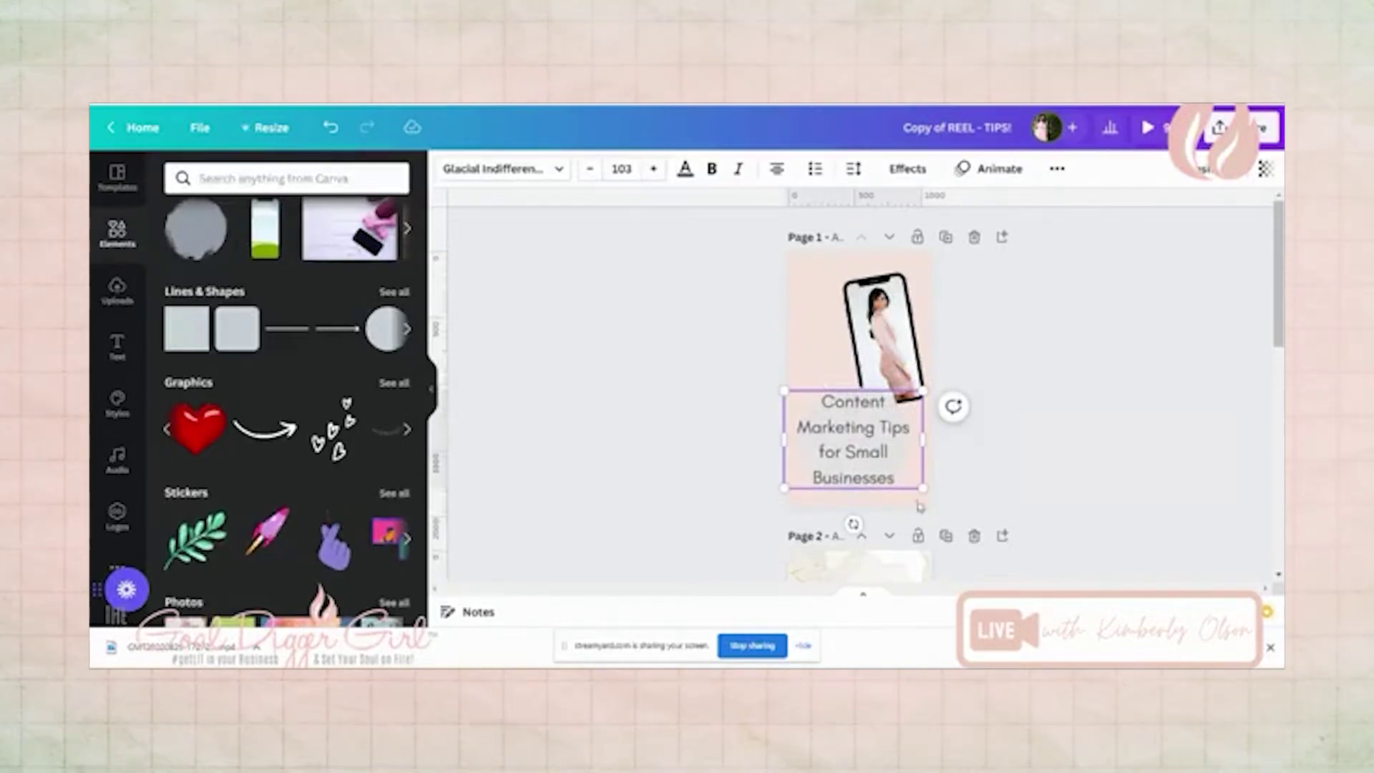
pyautogui.moveTo(921, 488); pyautogui.dragTo(911, 476)
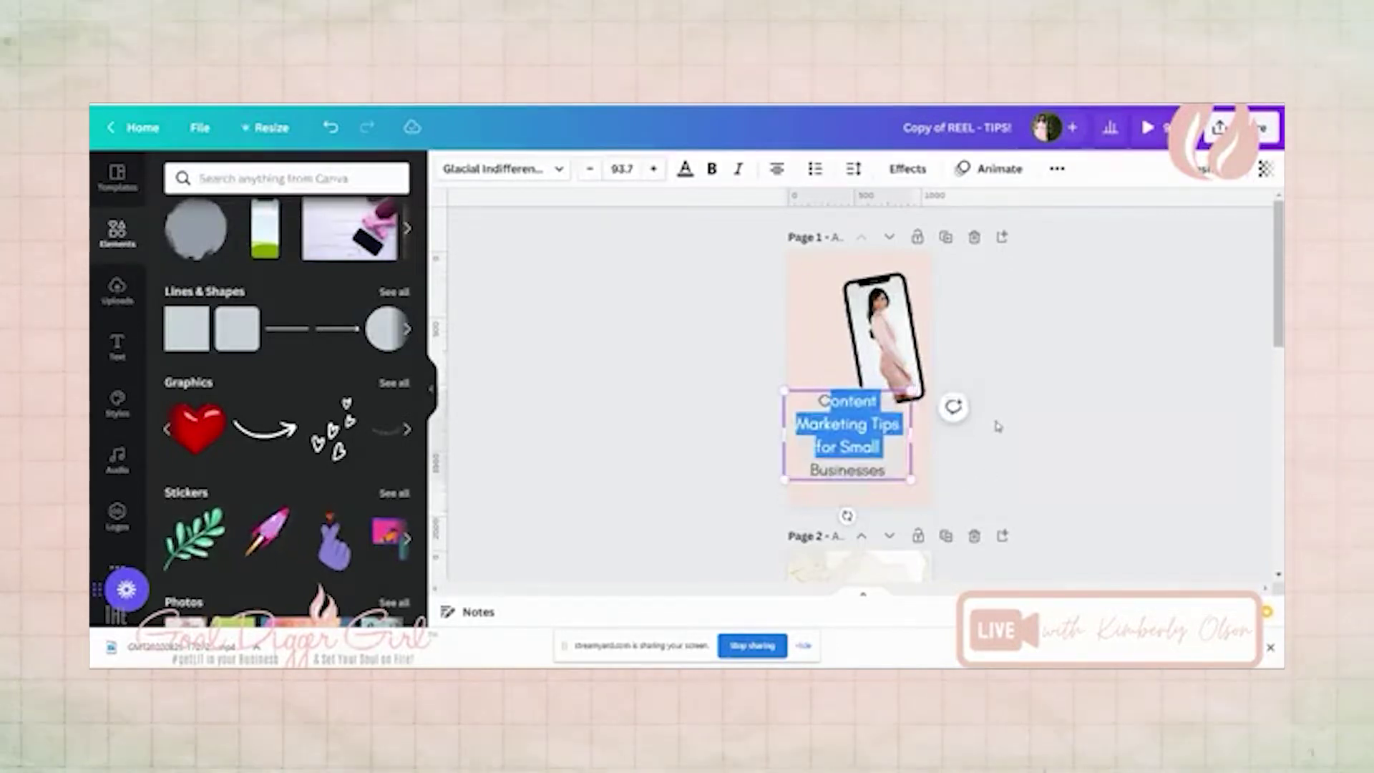
pyautogui.click(996, 461)
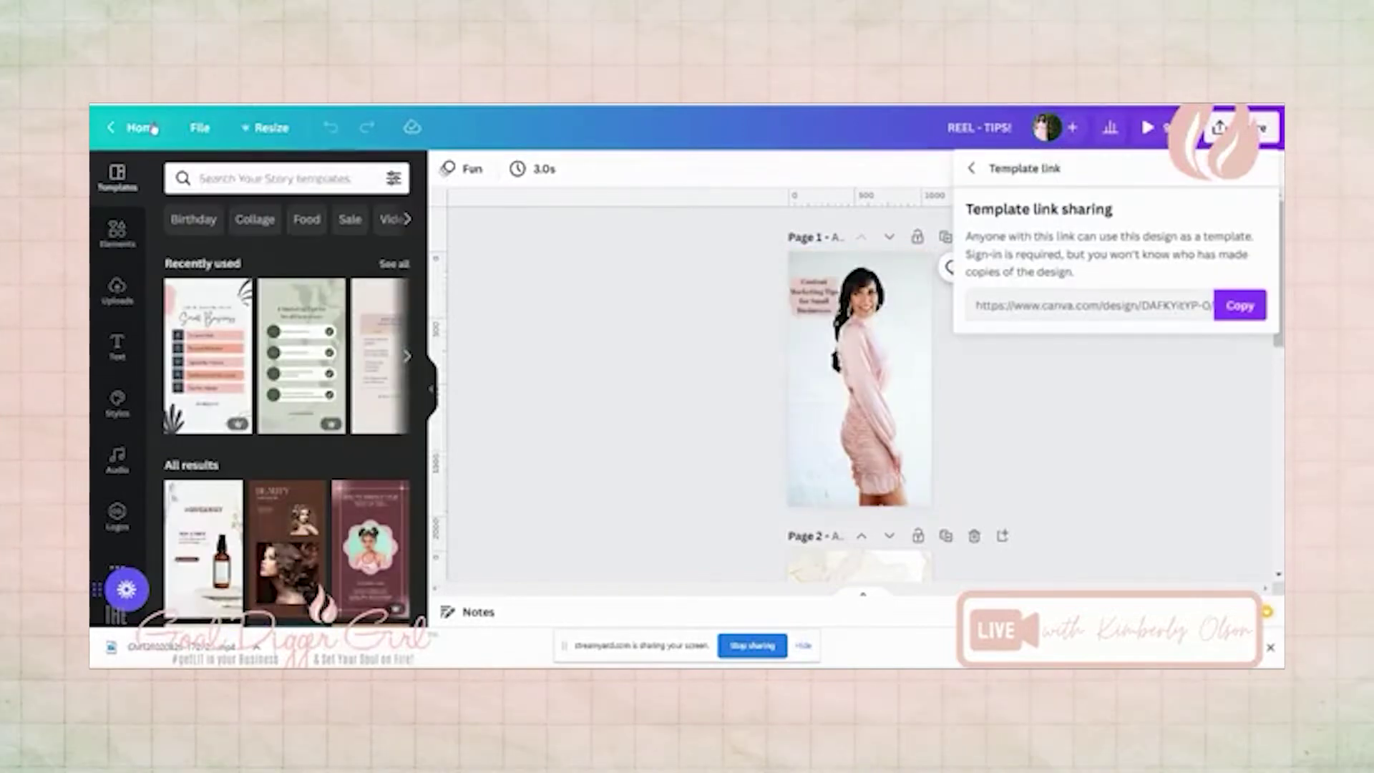
# From the Canva home page, search the templates for "reel covers" and browse the cover designs.
pyautogui.click(143, 128)
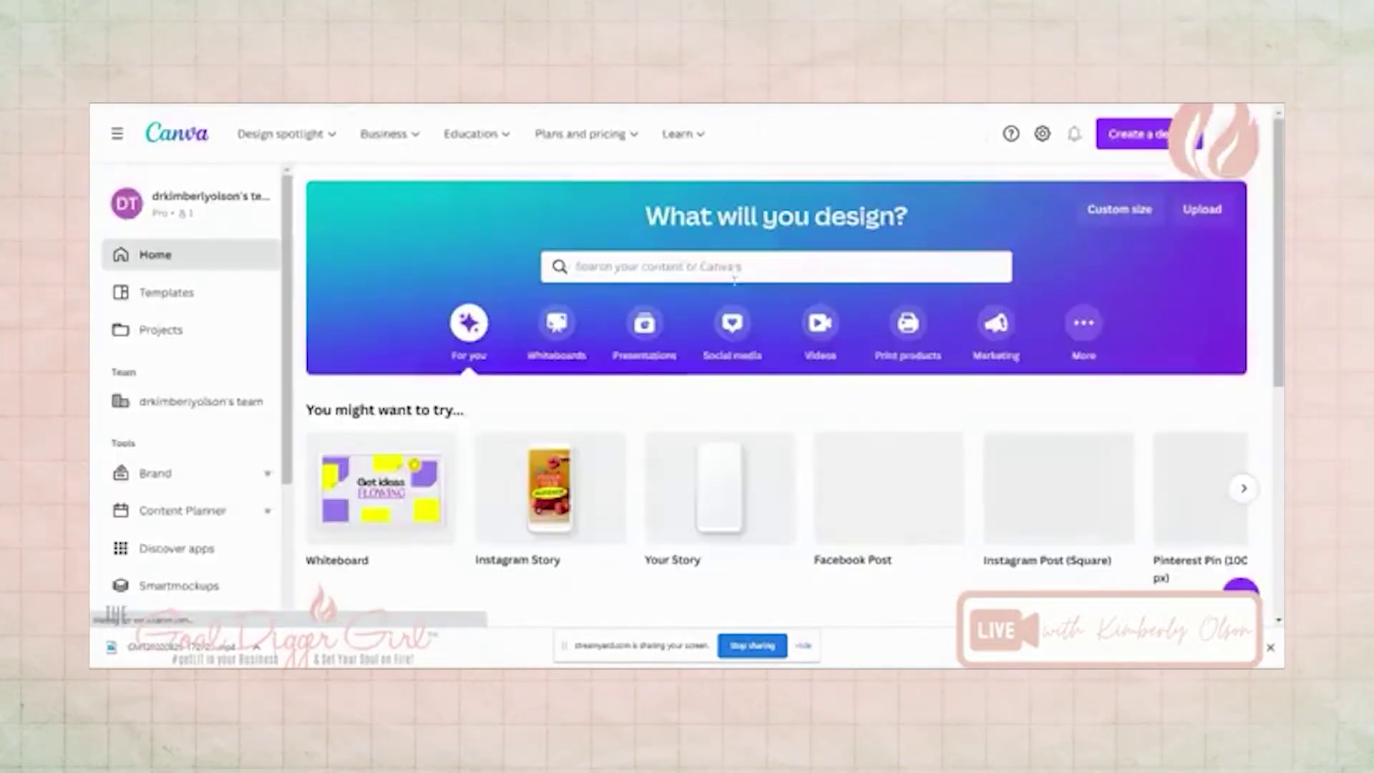
pyautogui.click(728, 266)
pyautogui.write('reel d')
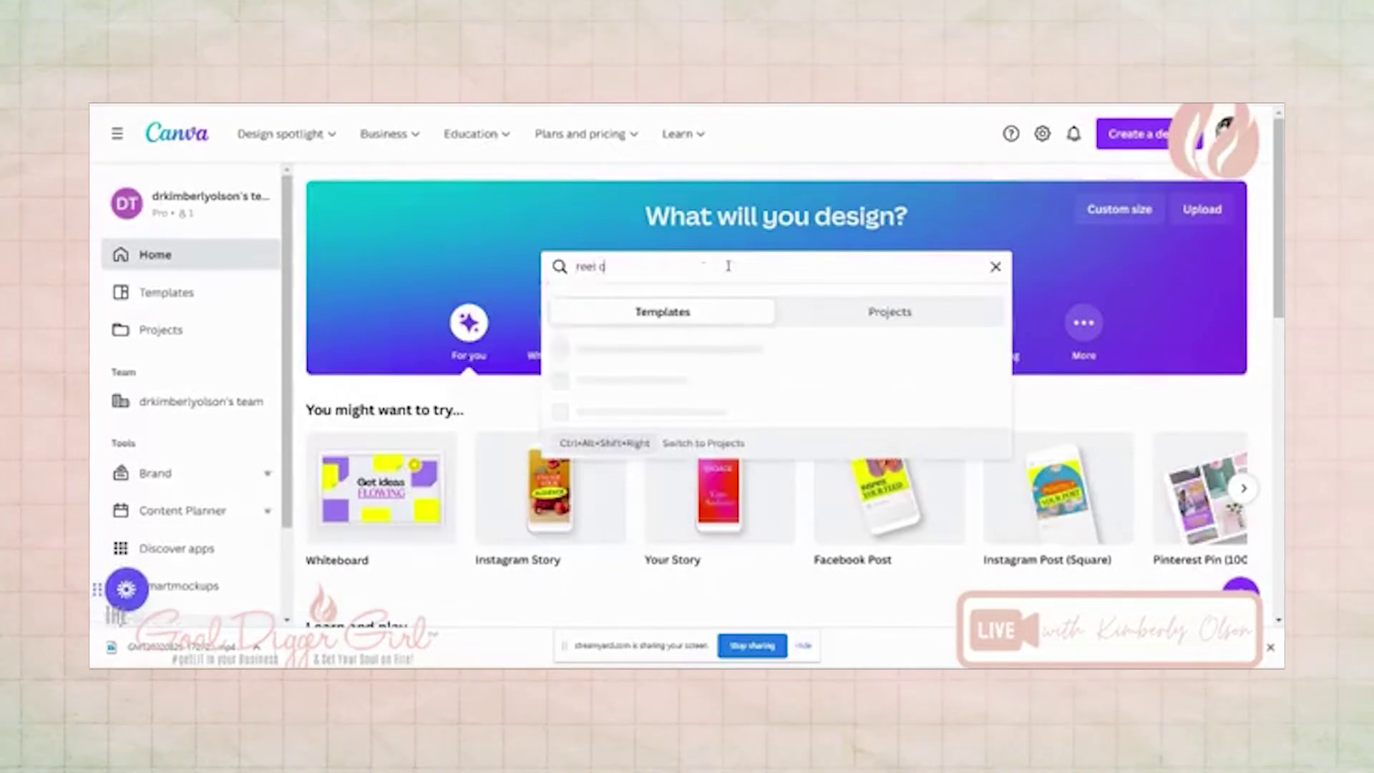
pyautogui.write('overs')
pyautogui.press('Return')
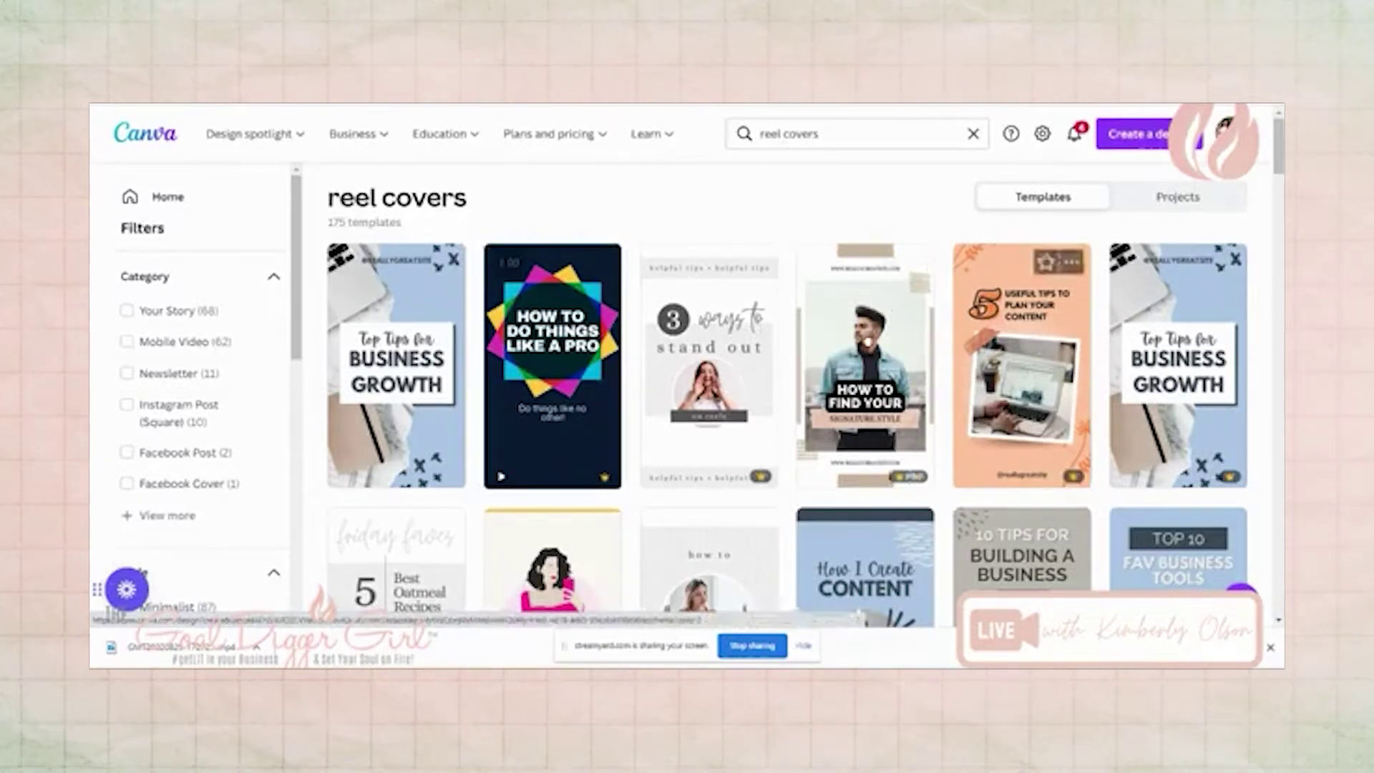
pyautogui.scroll(-3, 709, 393)
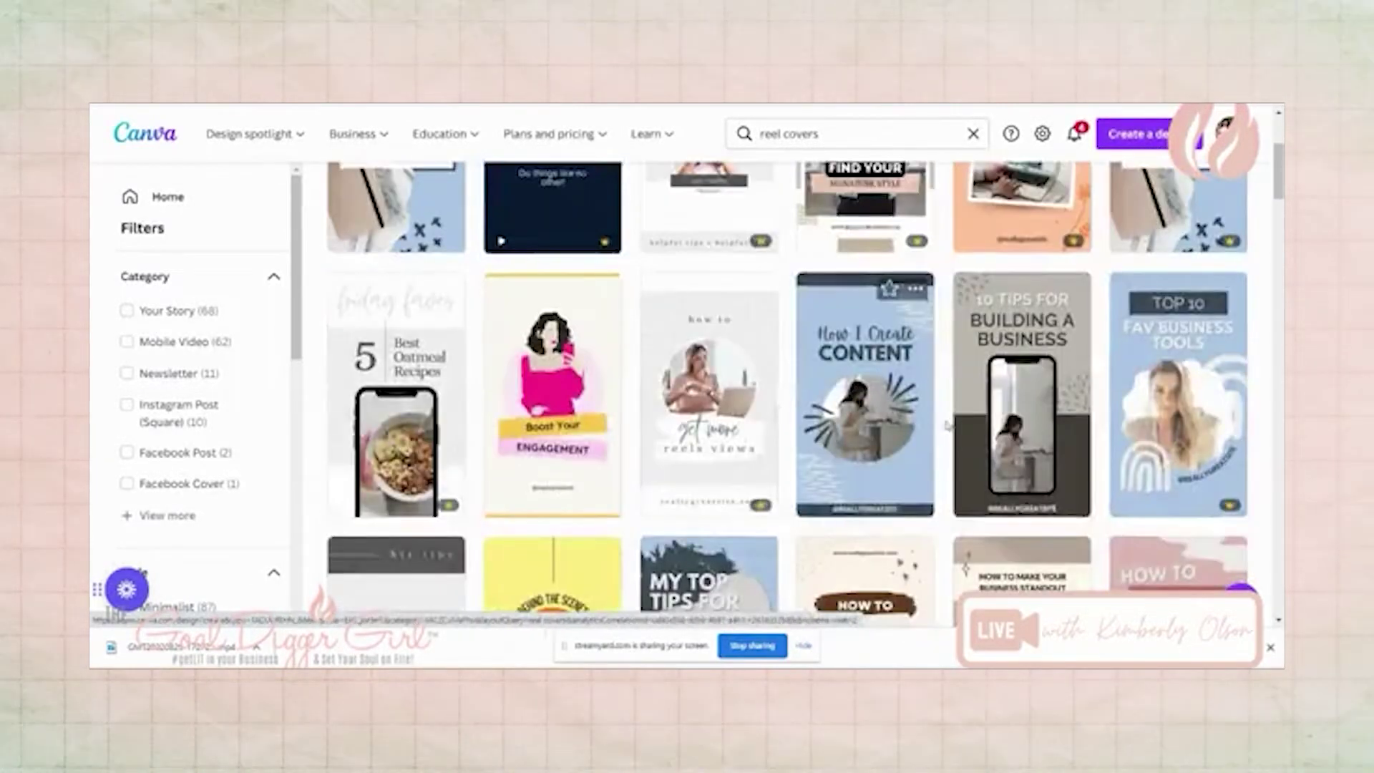
pyautogui.scroll(-1, 727, 371)
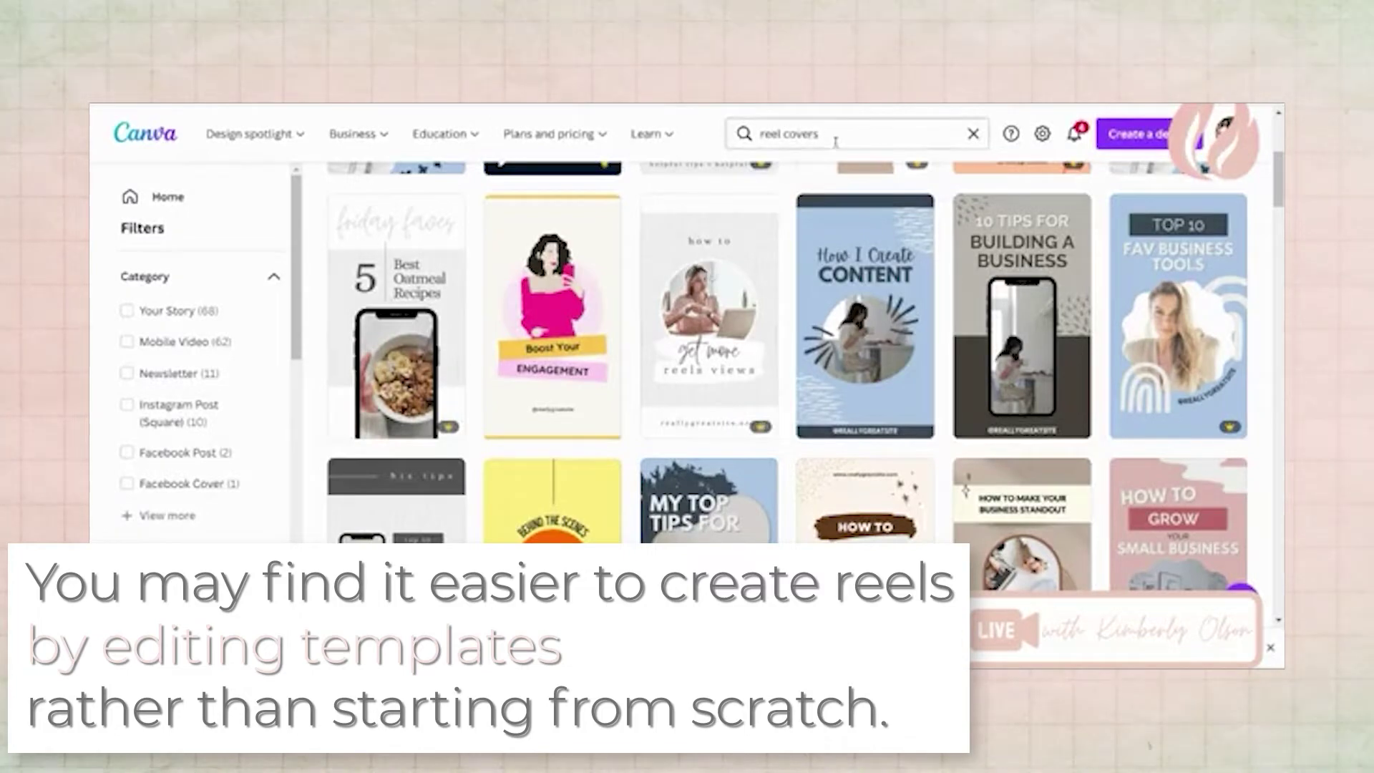
pyautogui.scroll(-3, 859, 287)
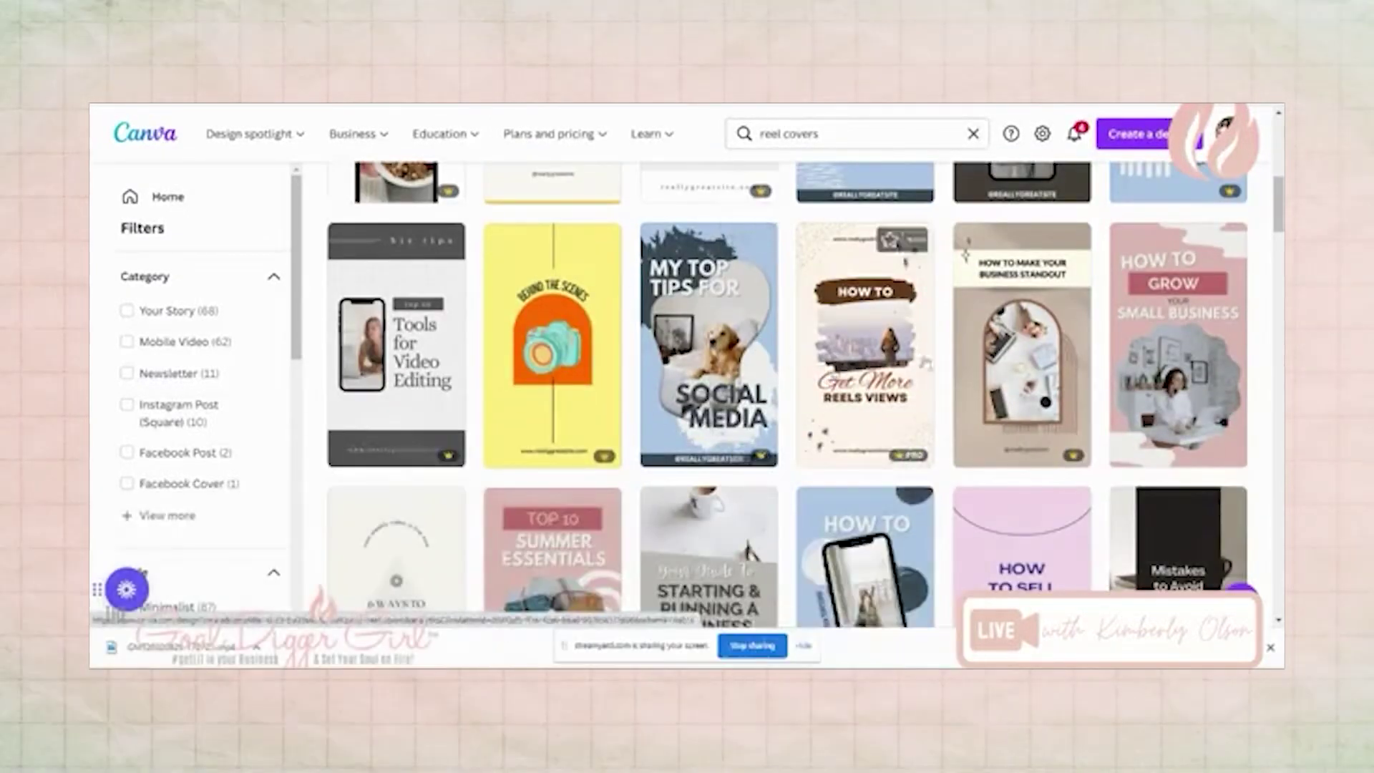
pyautogui.scroll(-2, 900, 273)
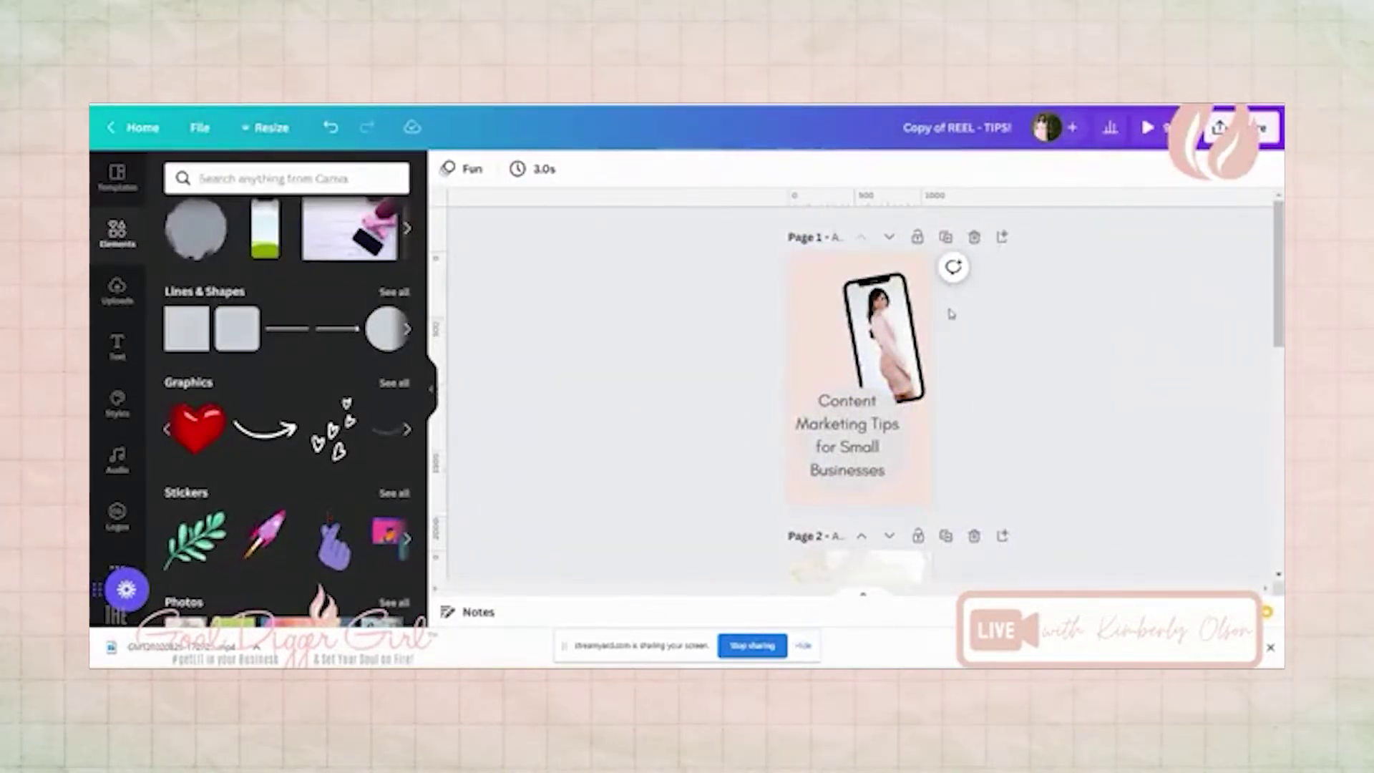
# Return to the "Copy of REEL - TIPS!" design and delete the marble background image from page 2.
pyautogui.scroll(-3, 961, 318)
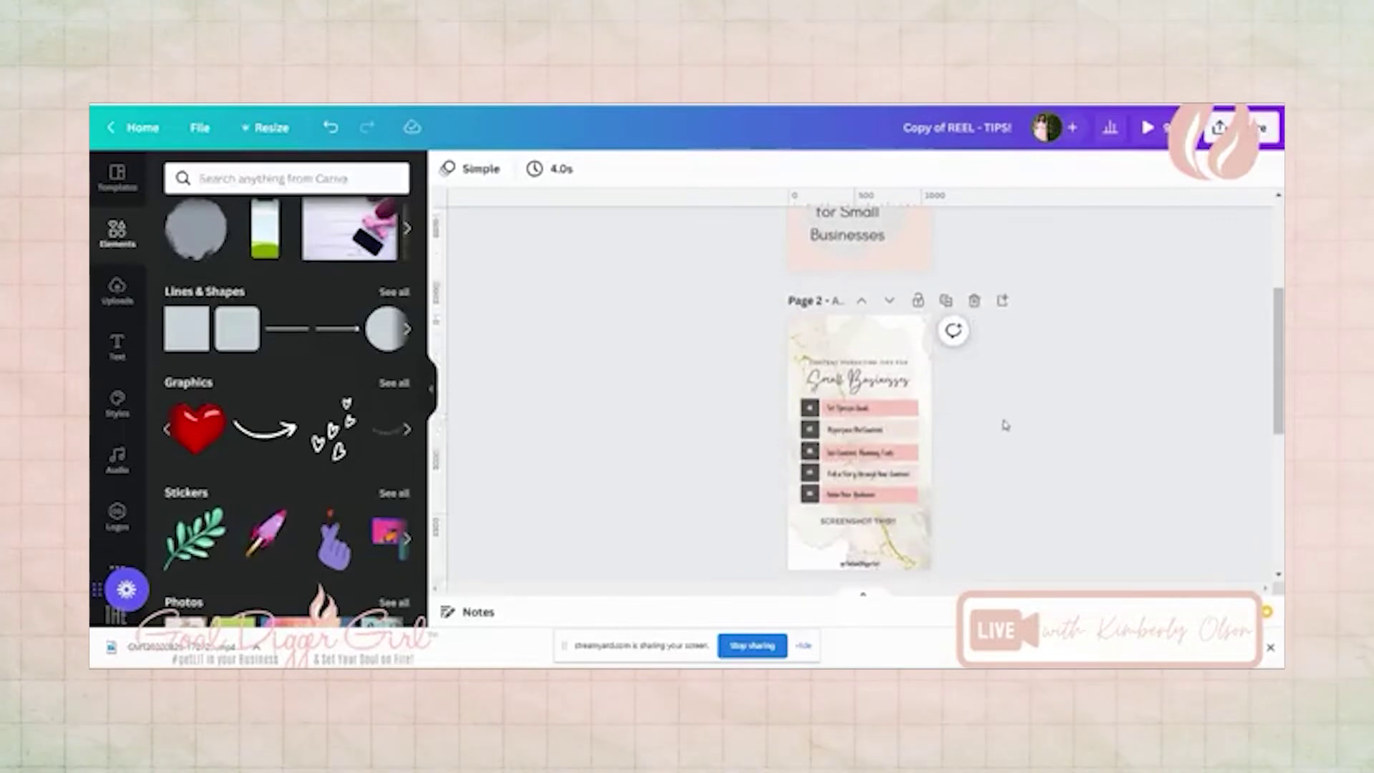
pyautogui.click(888, 357)
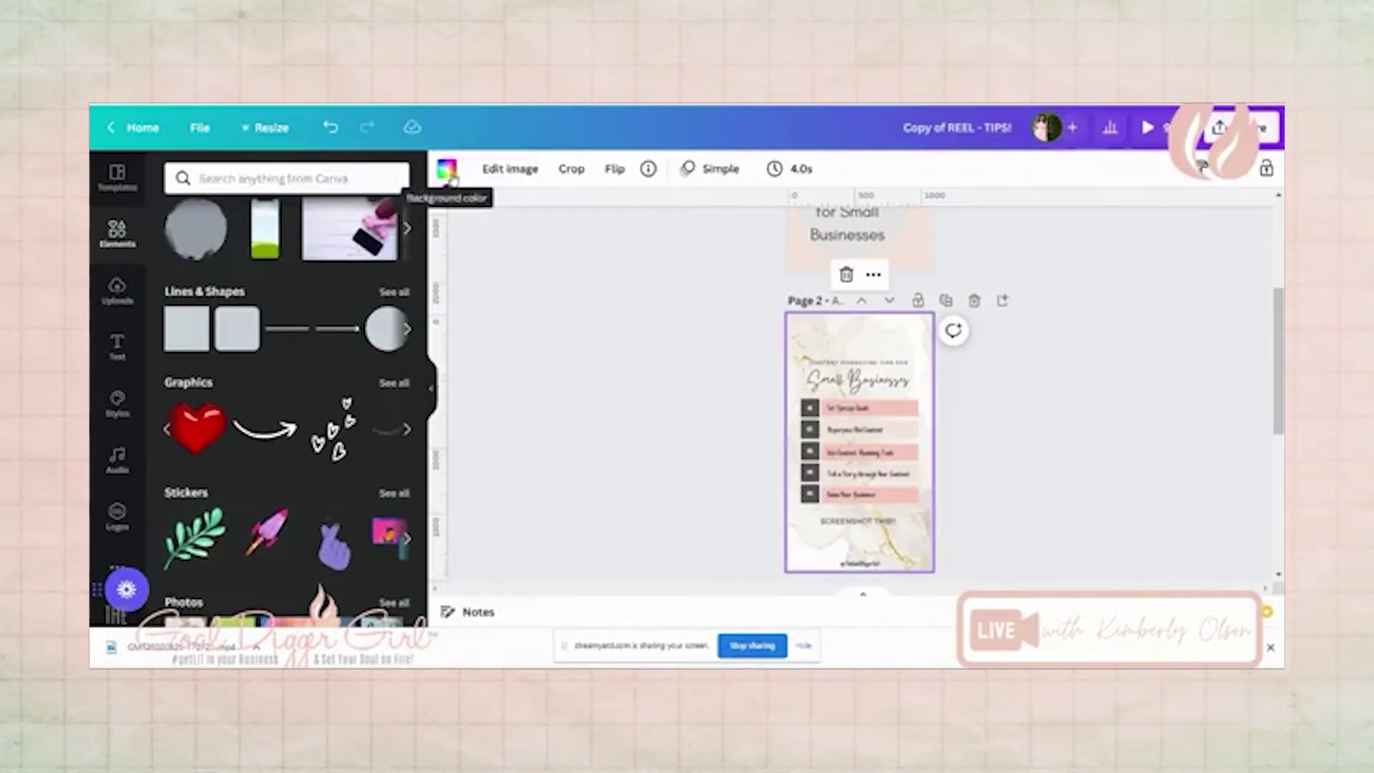
pyautogui.press('Delete')
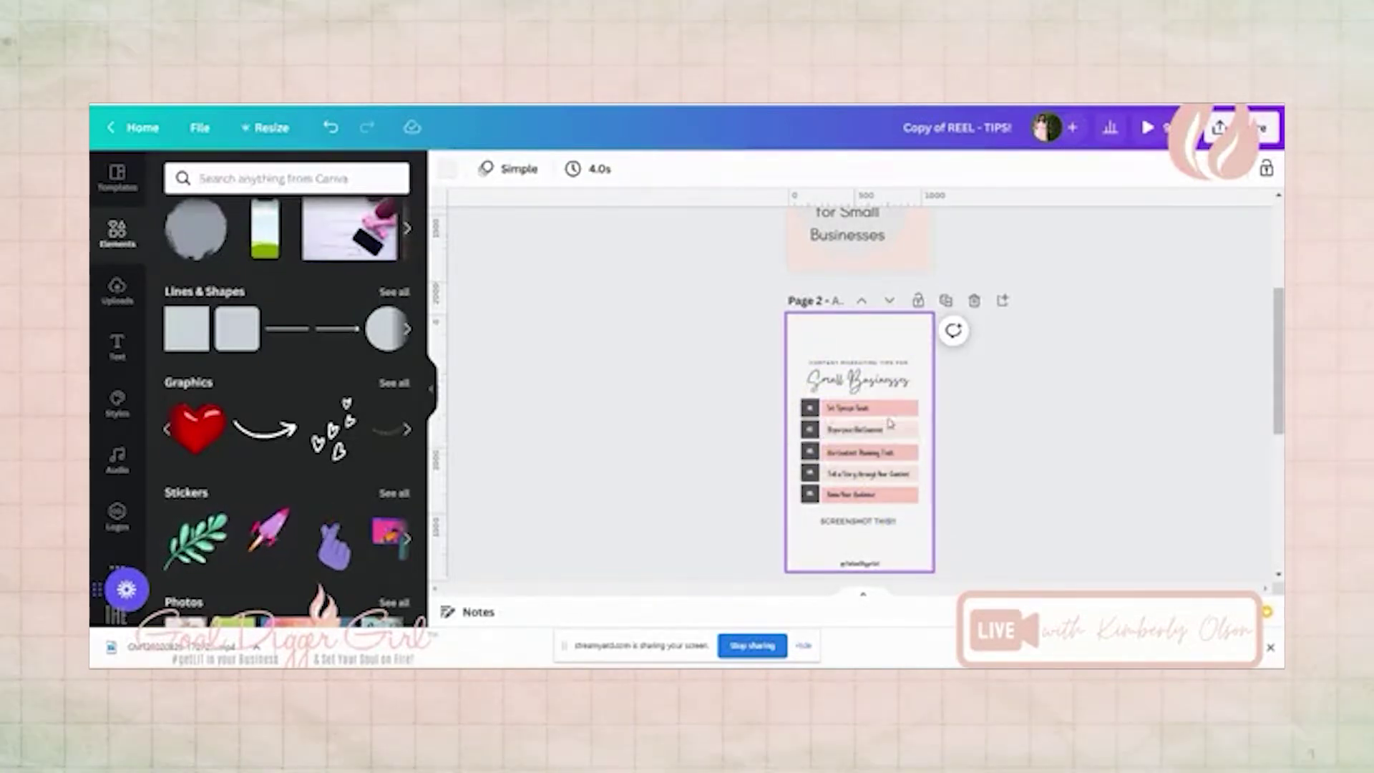
# Browse the Your Story templates for layout ideas and review pages 1 and 2 of the design.
pyautogui.scroll(2, 352, 306)
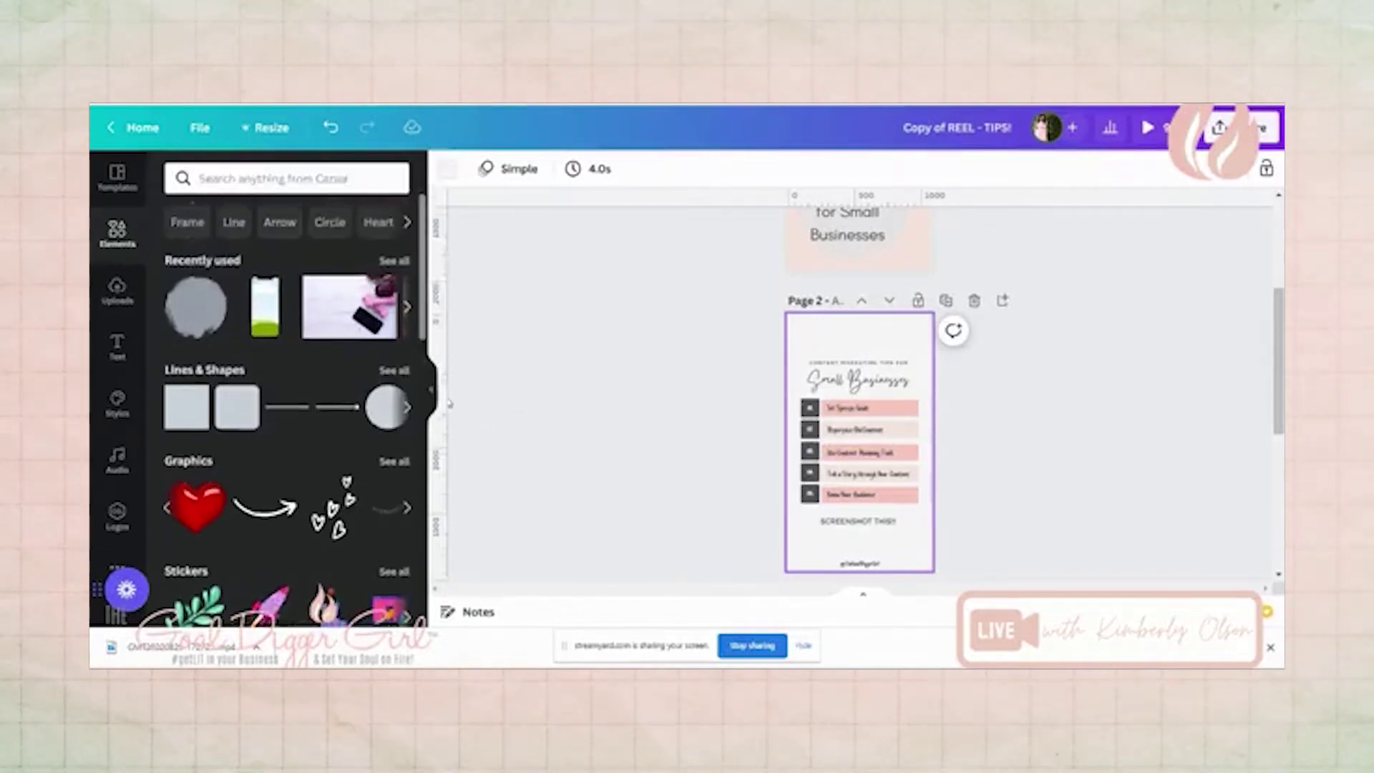
pyautogui.click(118, 179)
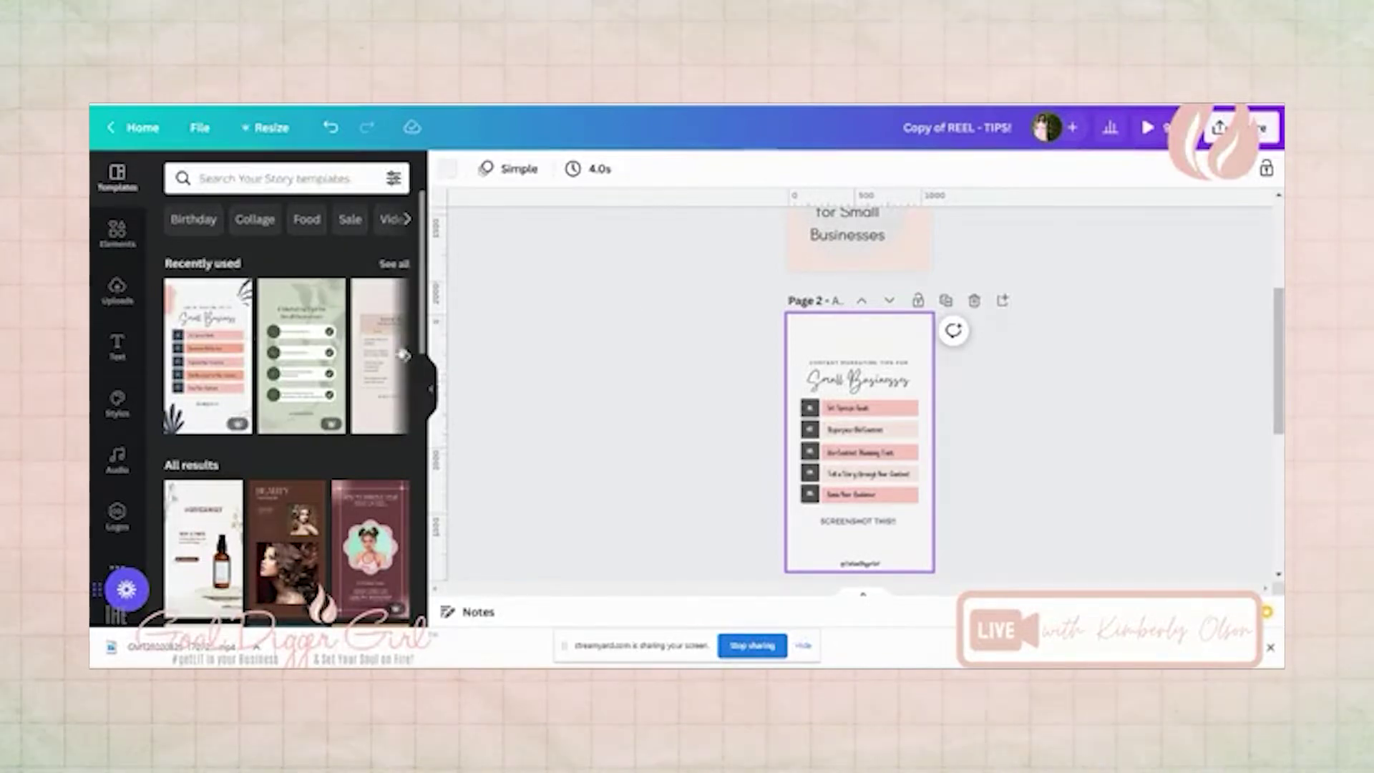
pyautogui.scroll(-5, 320, 377)
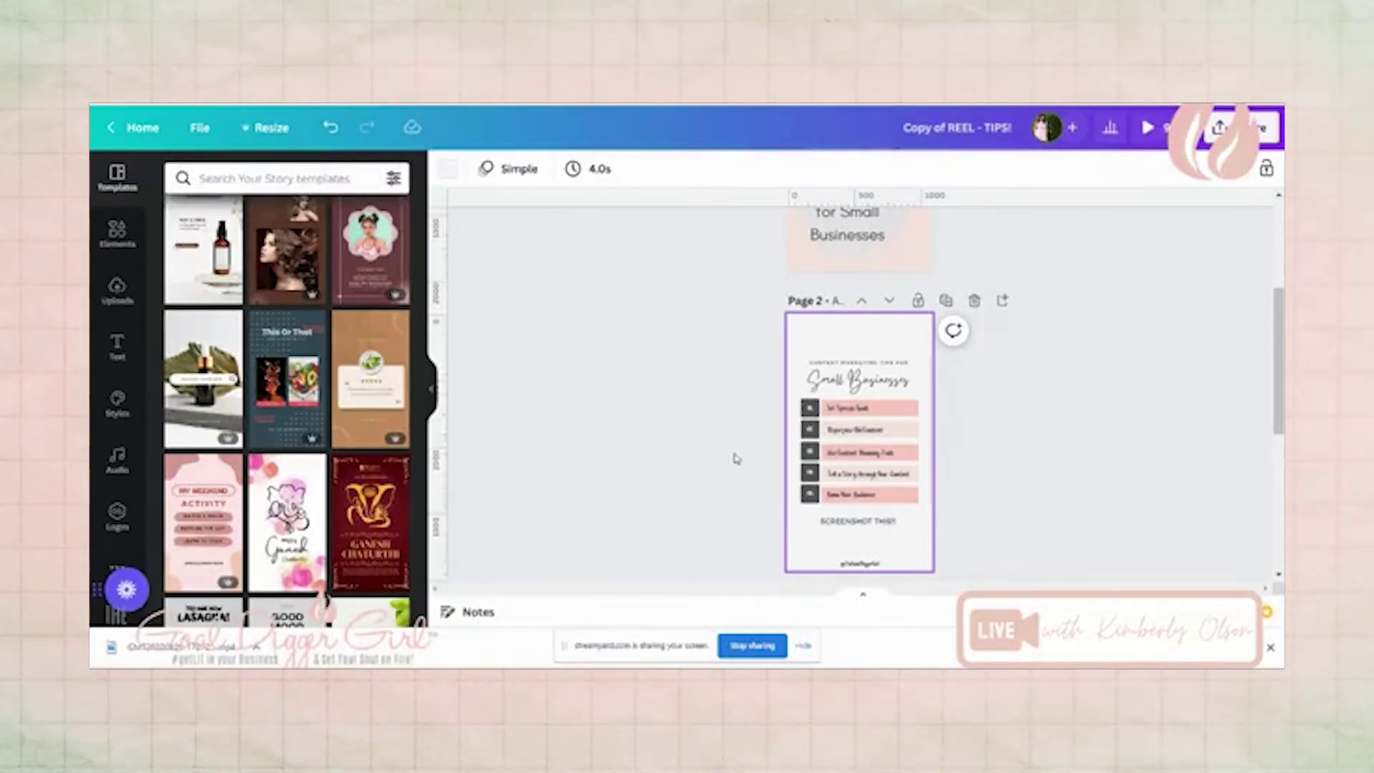
pyautogui.scroll(2, 775, 437)
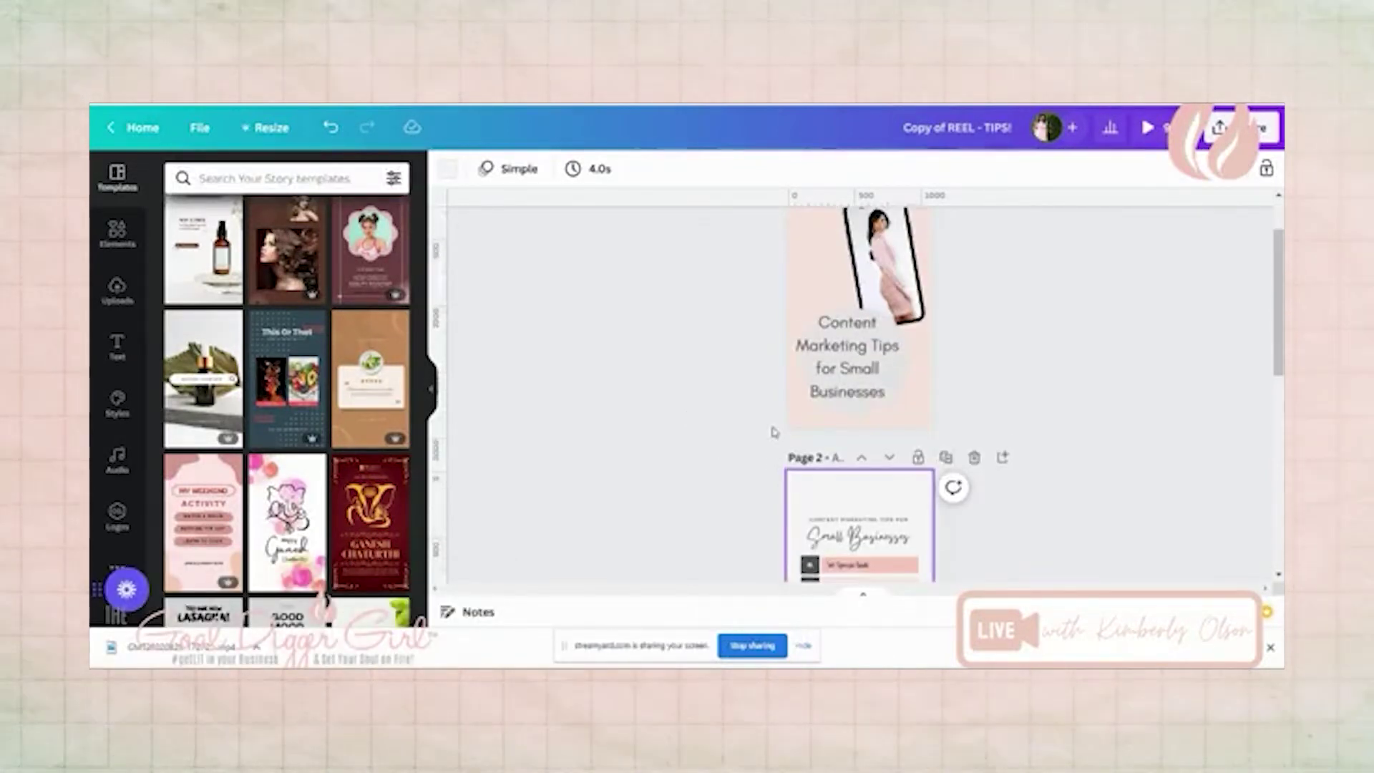
pyautogui.scroll(-2, 773, 432)
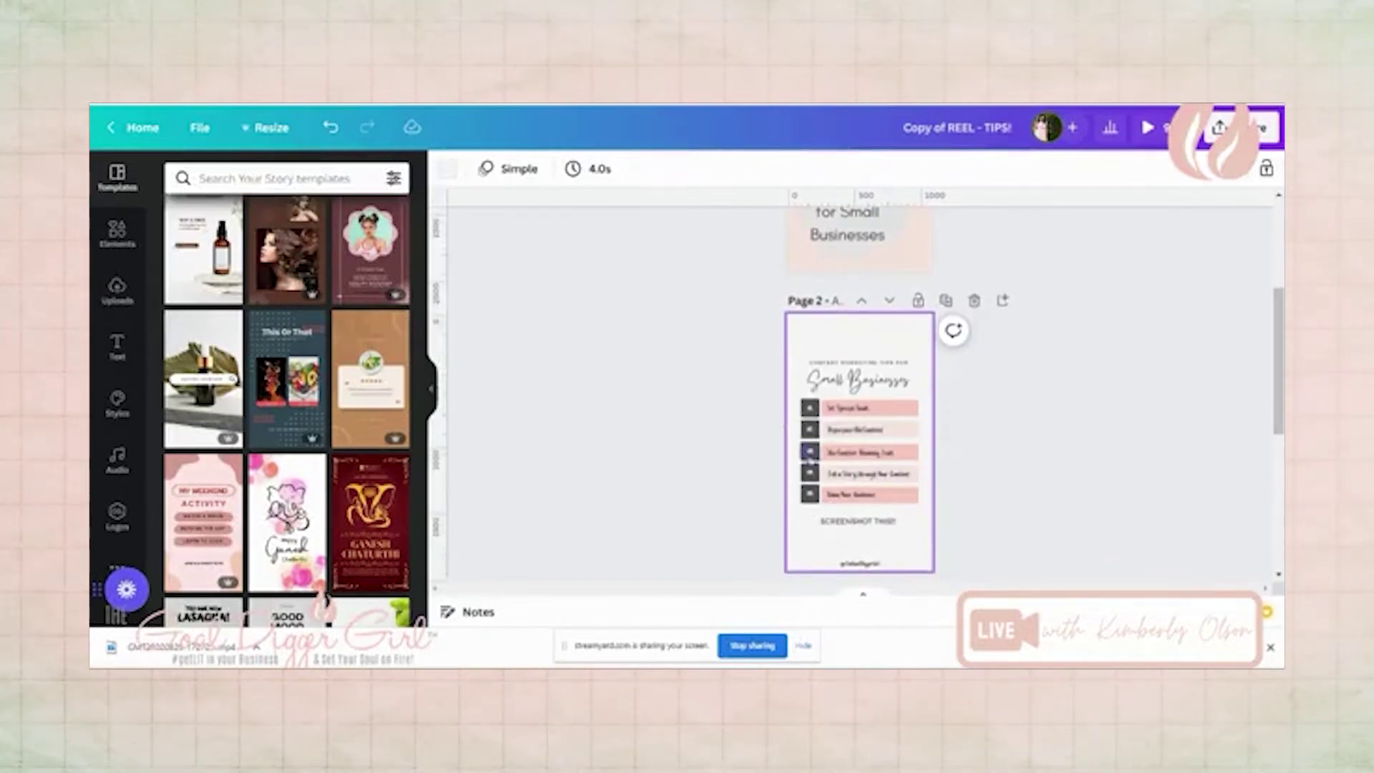
# Inspect the heading texts and the first tip lines on page 2 of the tips design.
pyautogui.click(851, 363)
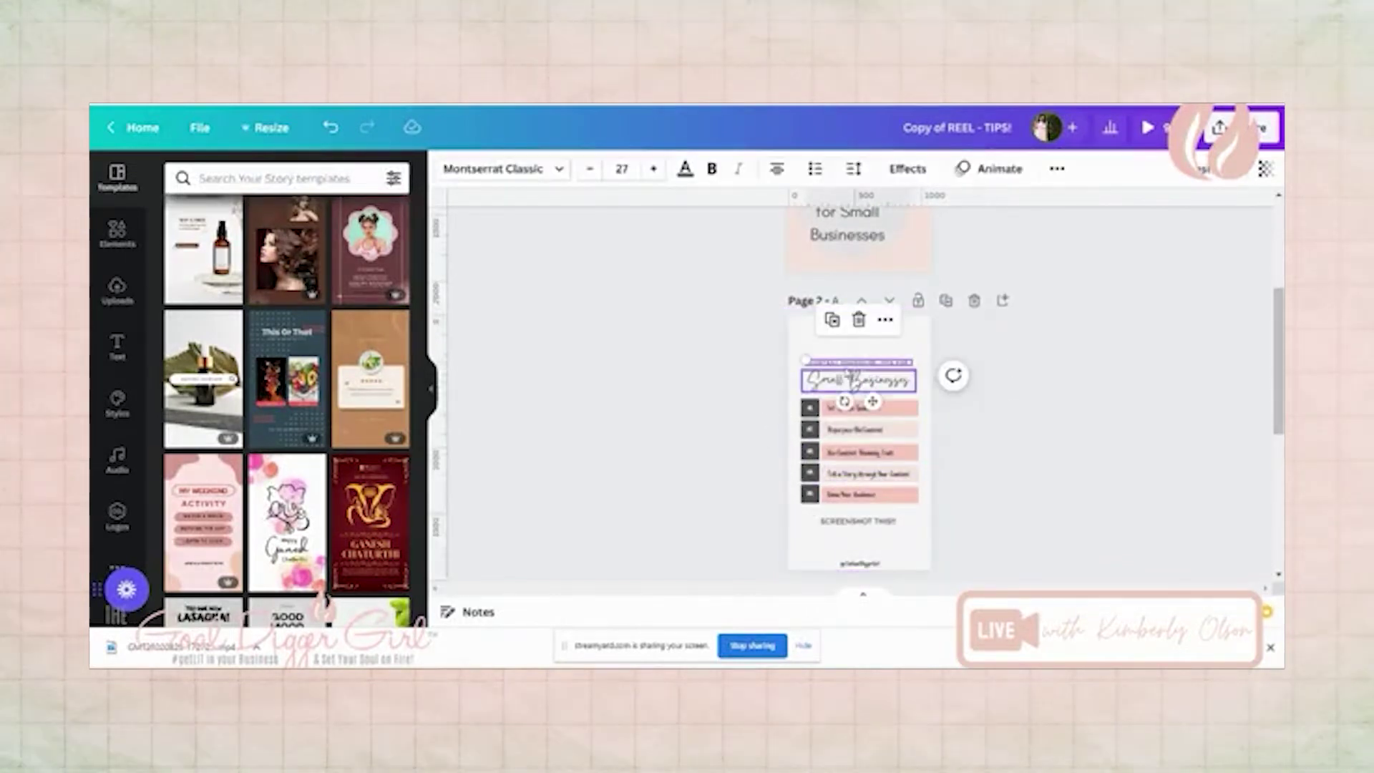
pyautogui.click(851, 382)
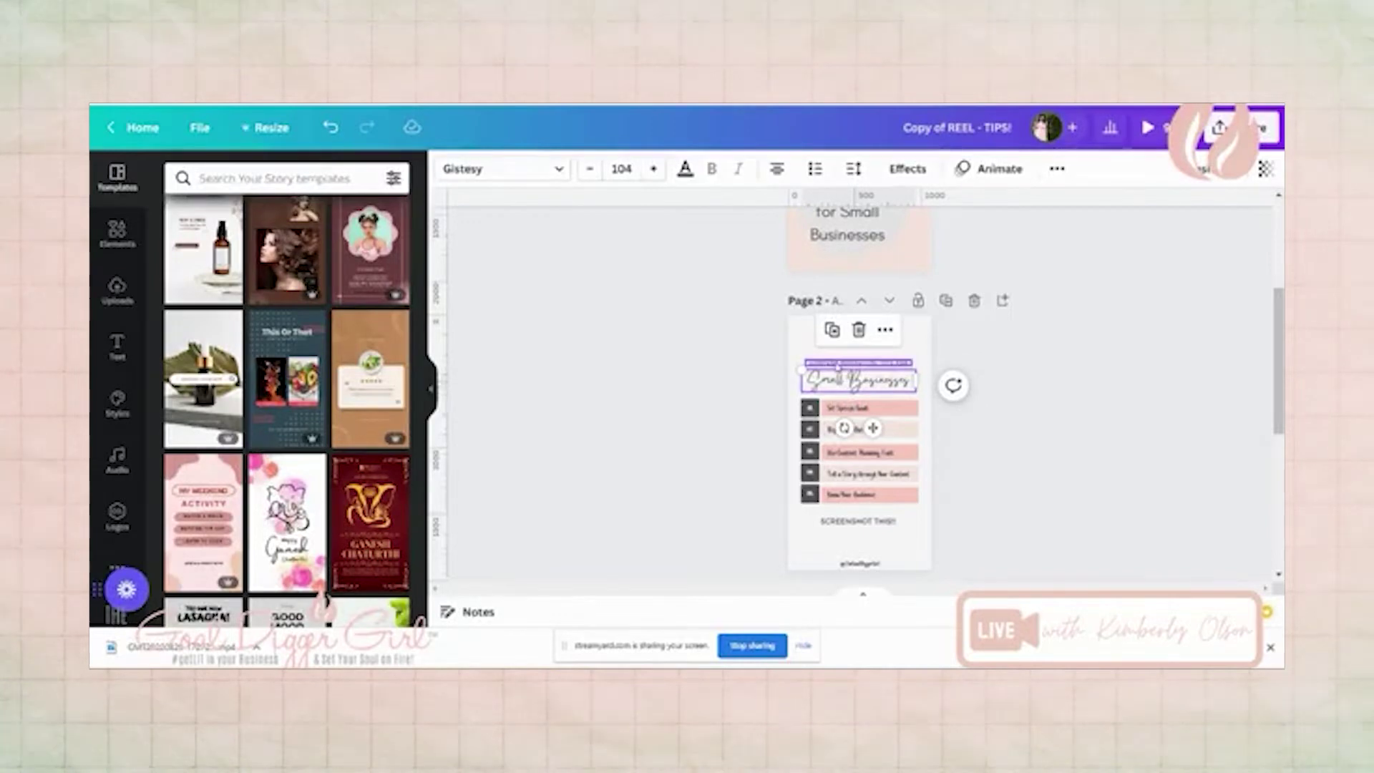
pyautogui.click(894, 364)
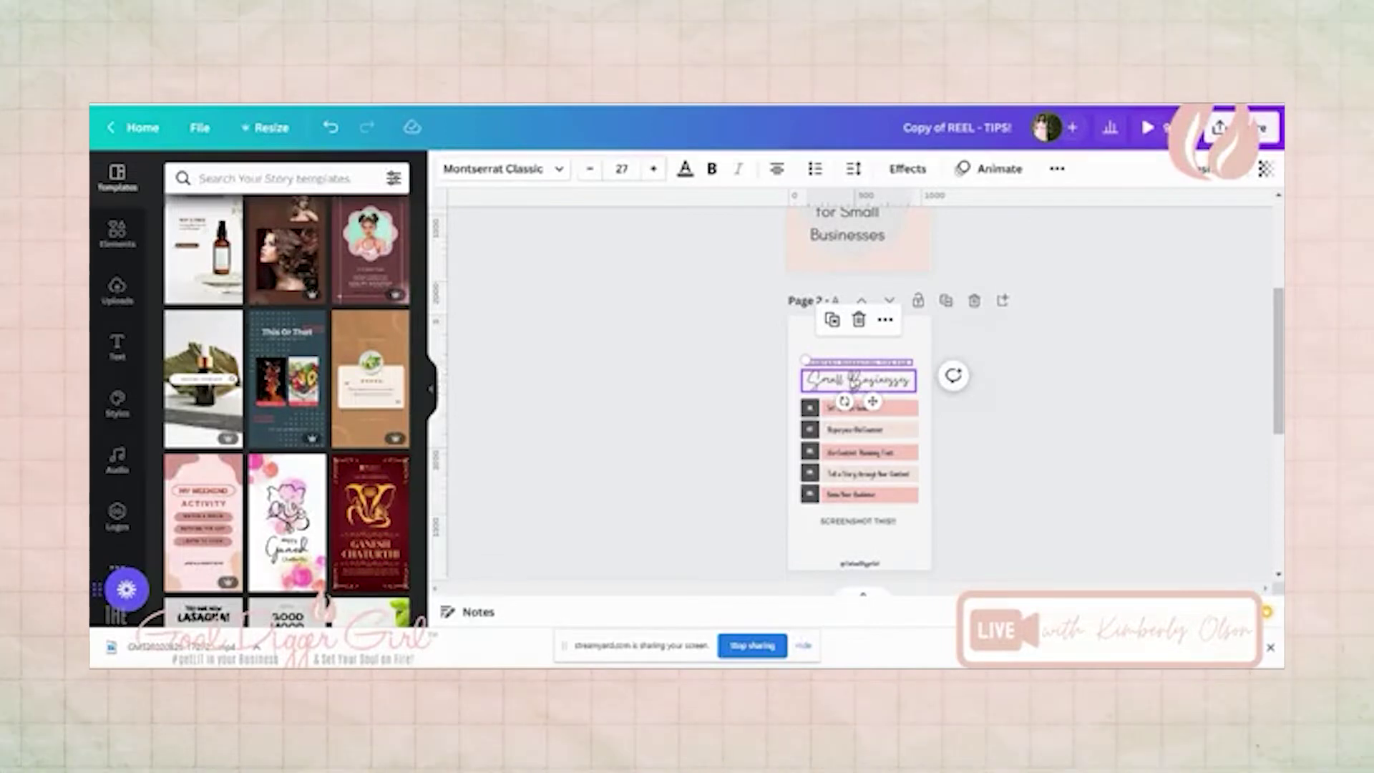
pyautogui.click(823, 405)
pyautogui.click(836, 430)
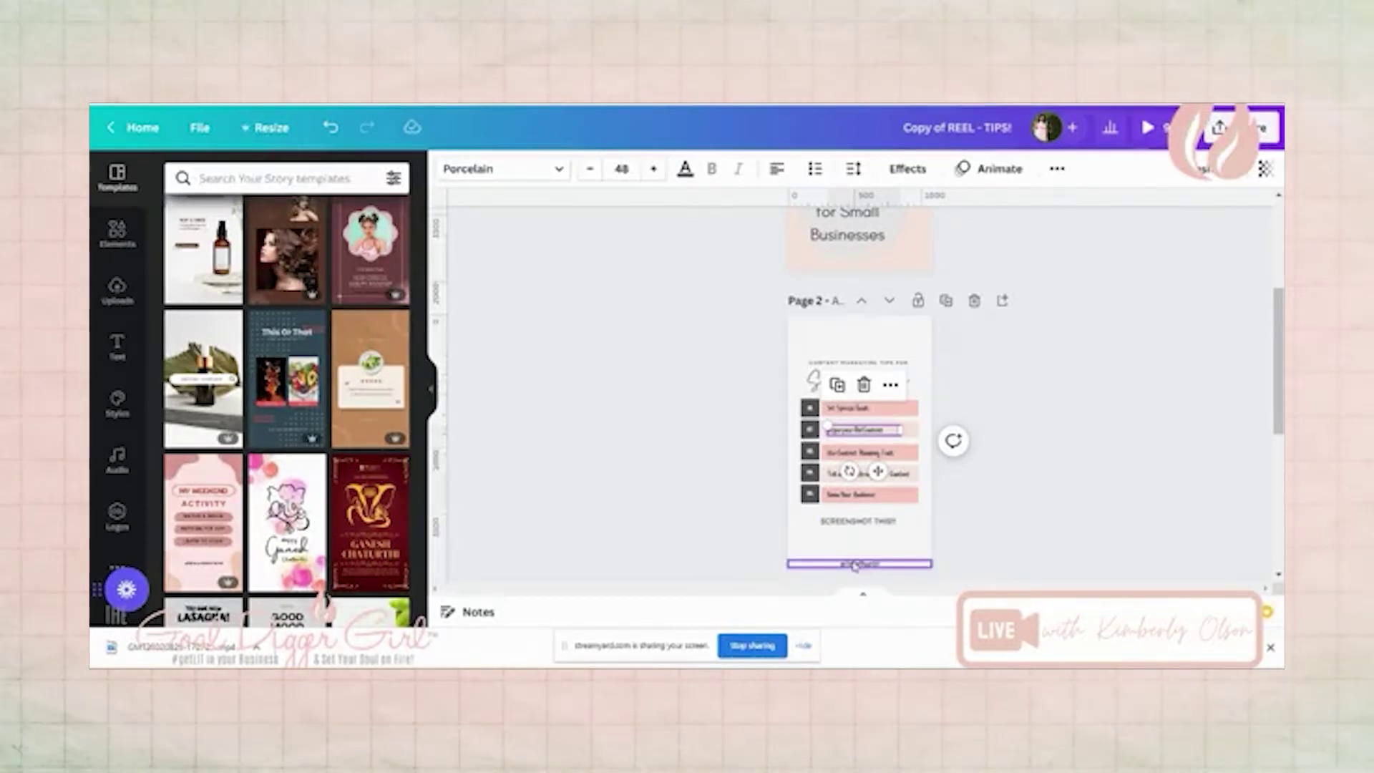
# Examine the logo and plain background of page 3.
pyautogui.scroll(-1, 851, 564)
pyautogui.scroll(-3, 733, 499)
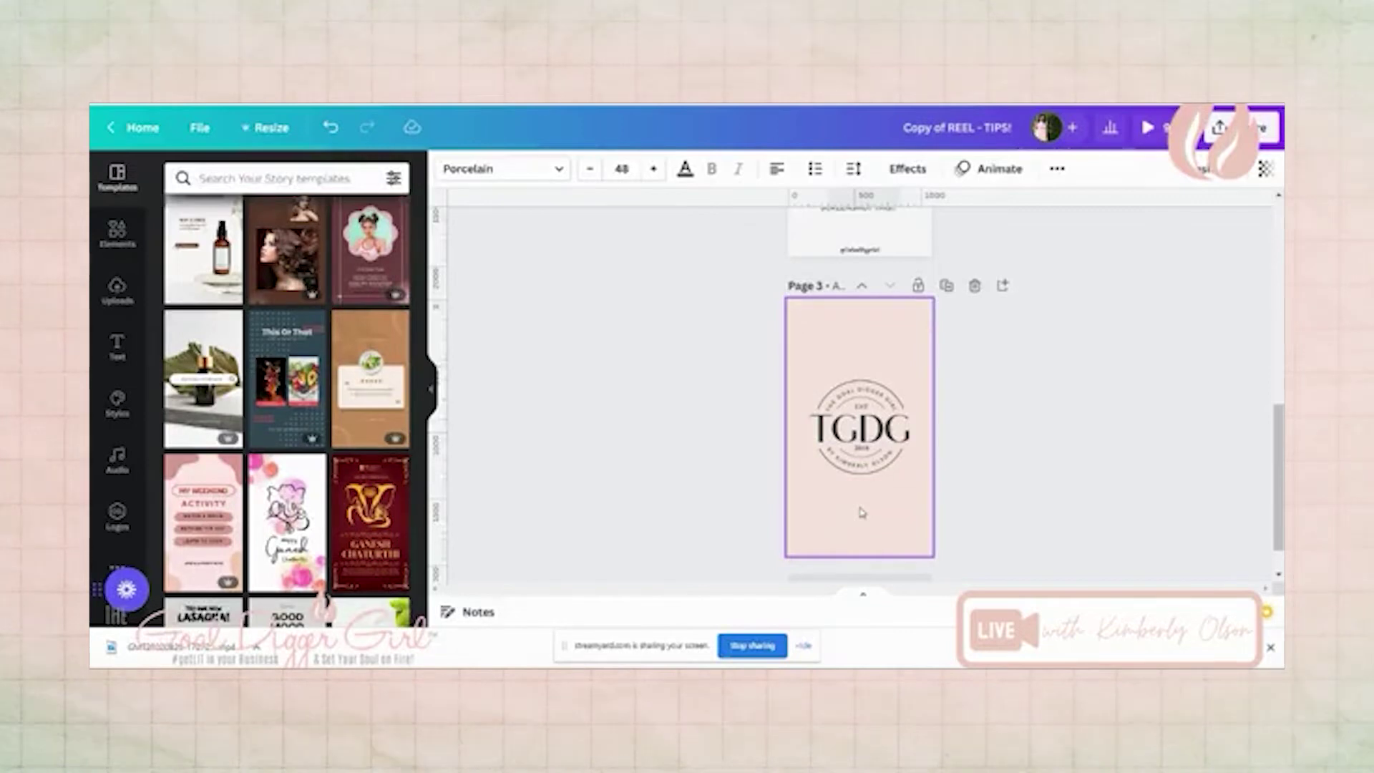
pyautogui.click(823, 459)
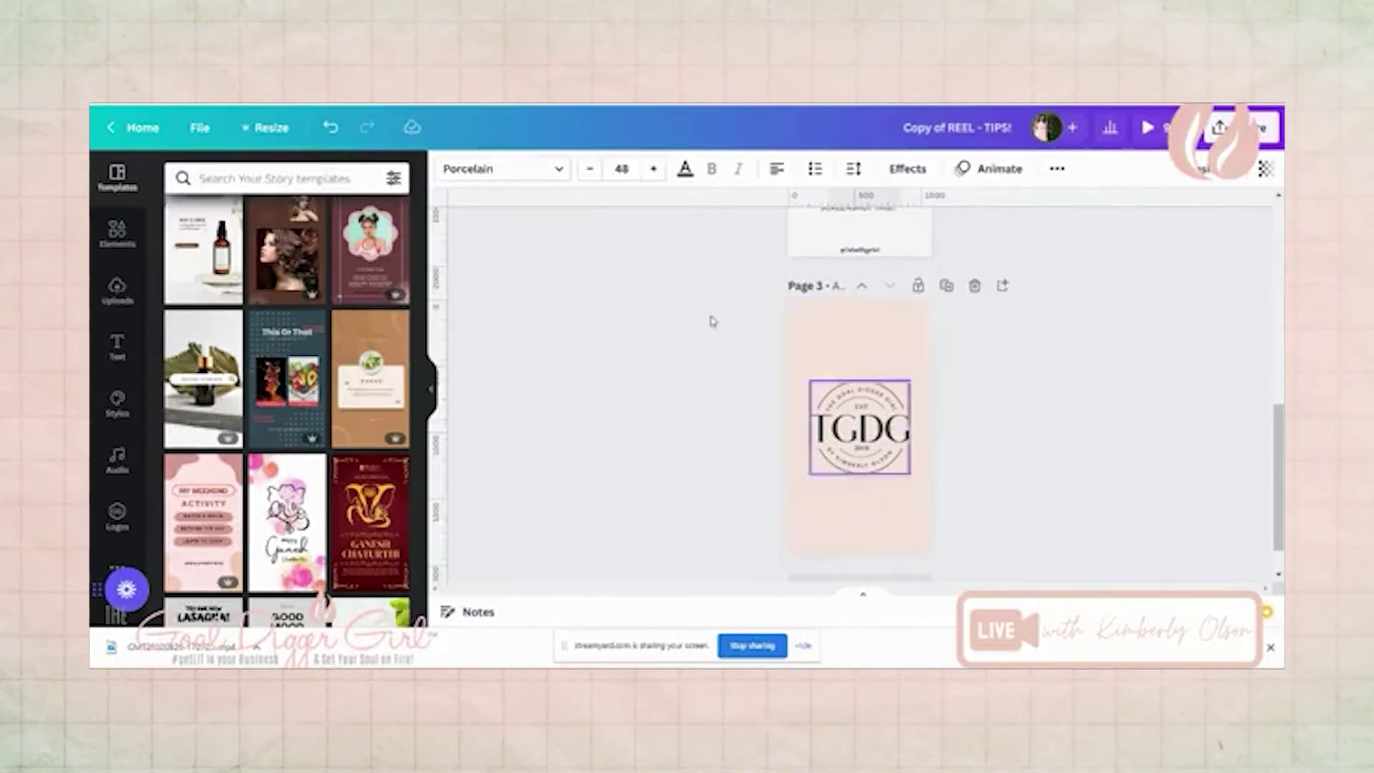
pyautogui.click(805, 302)
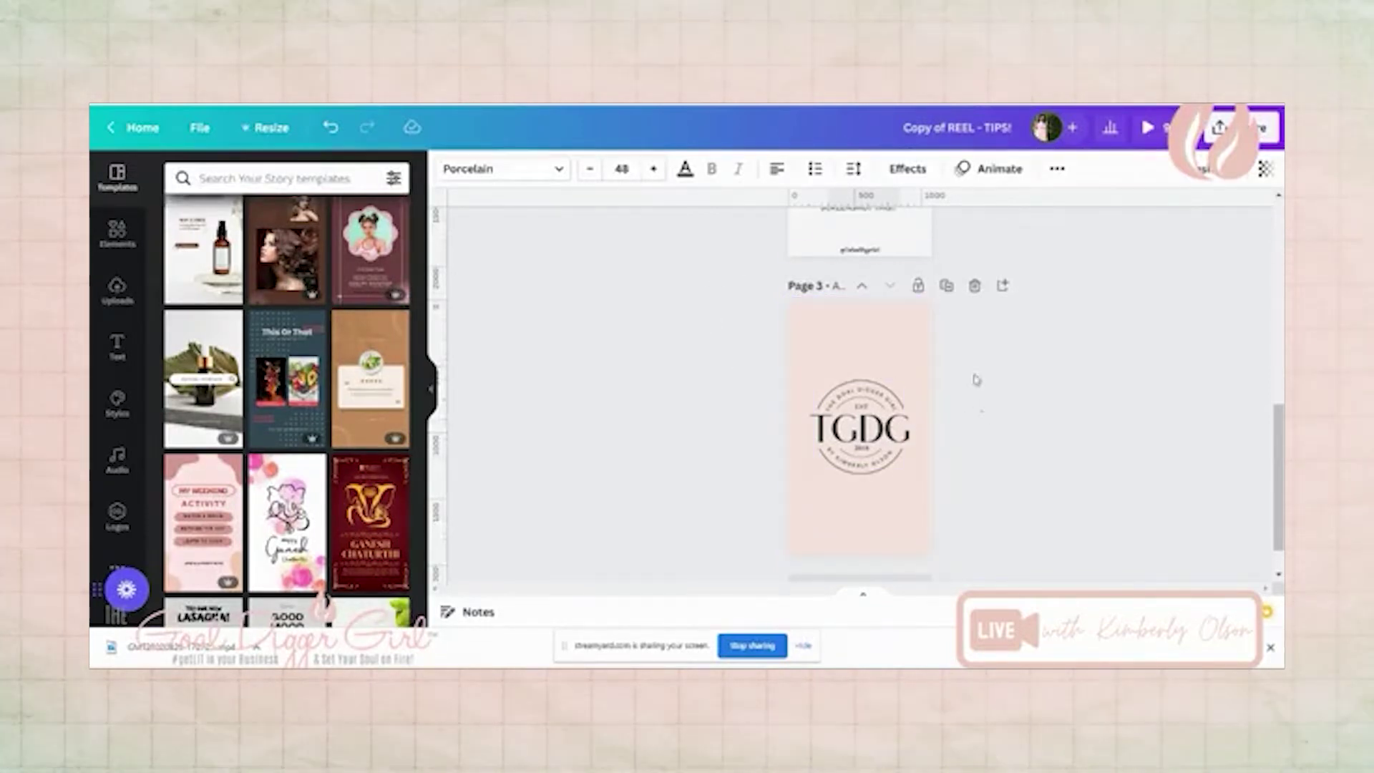
pyautogui.scroll(2, 959, 343)
pyautogui.scroll(-3, 895, 430)
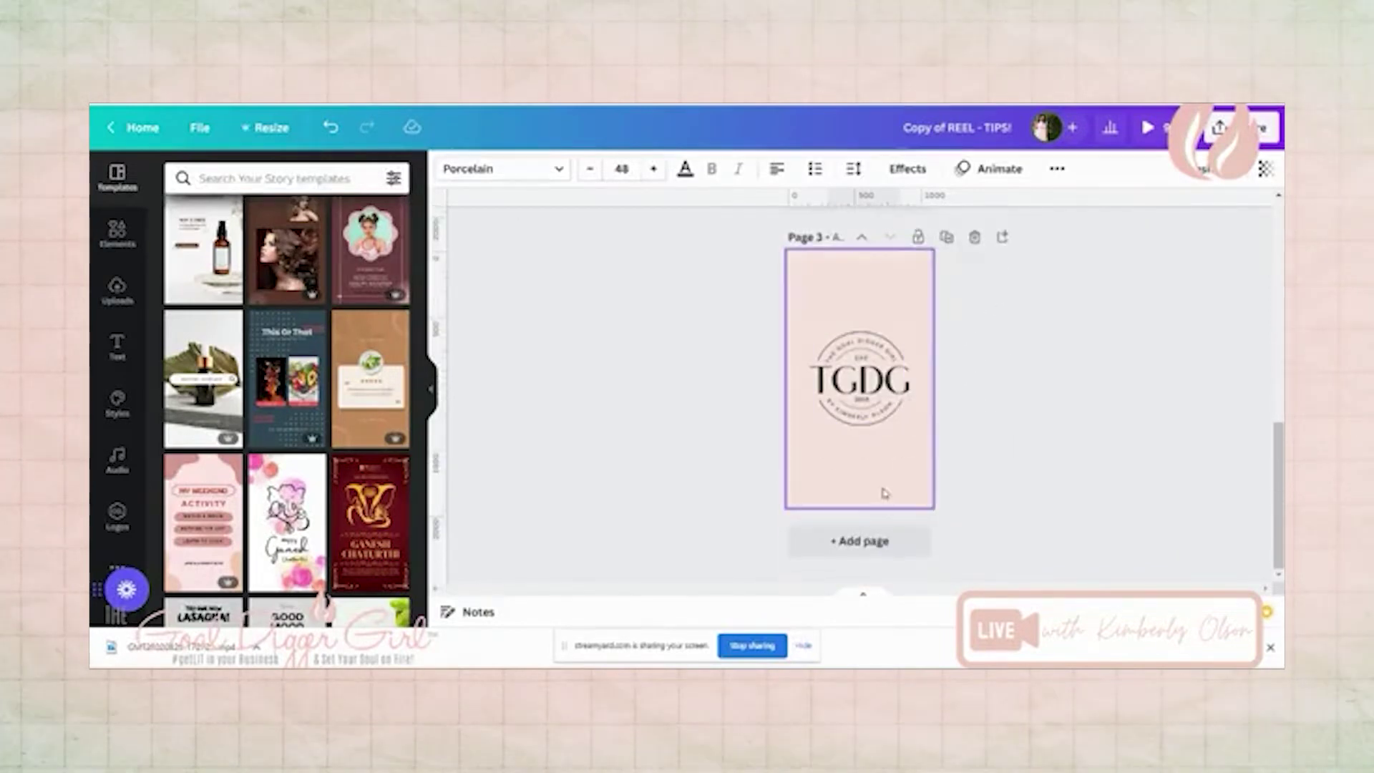
pyautogui.click(867, 372)
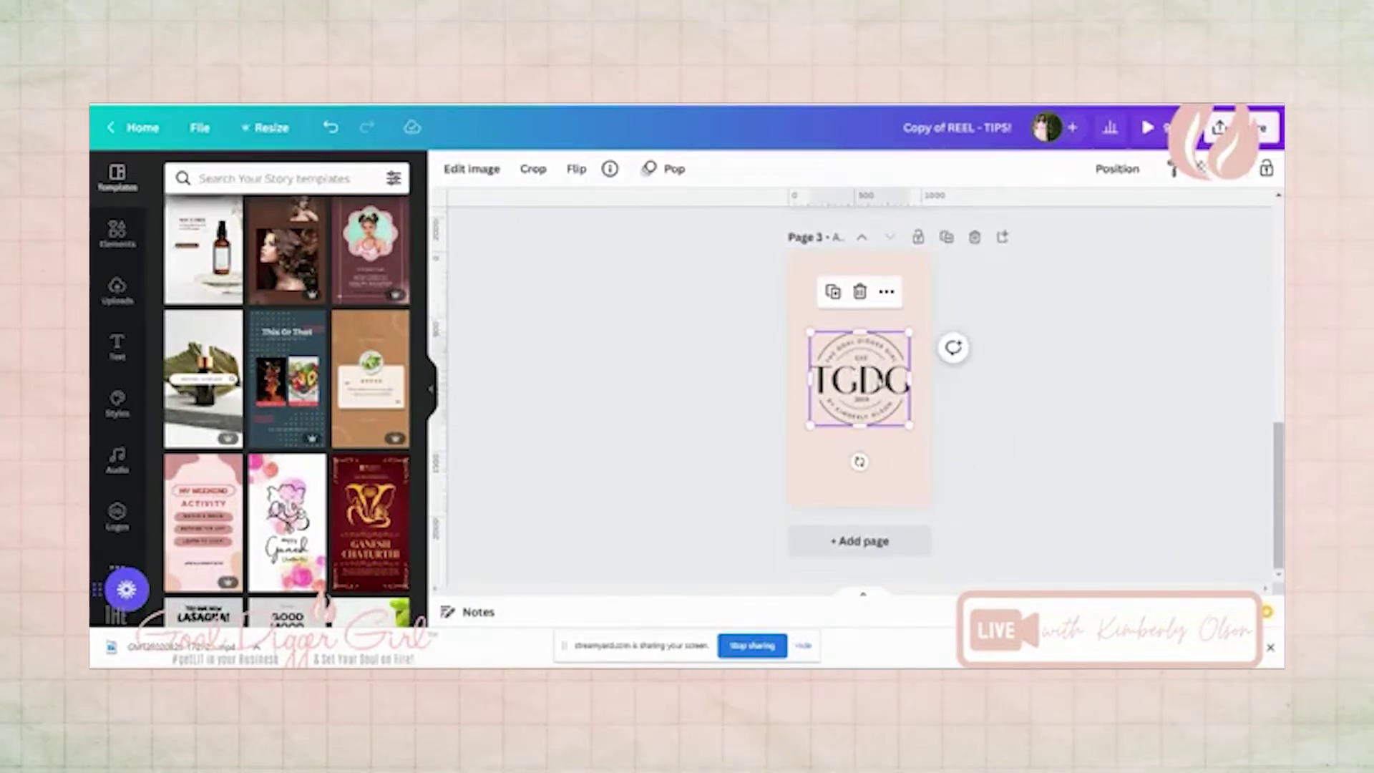
pyautogui.click(914, 455)
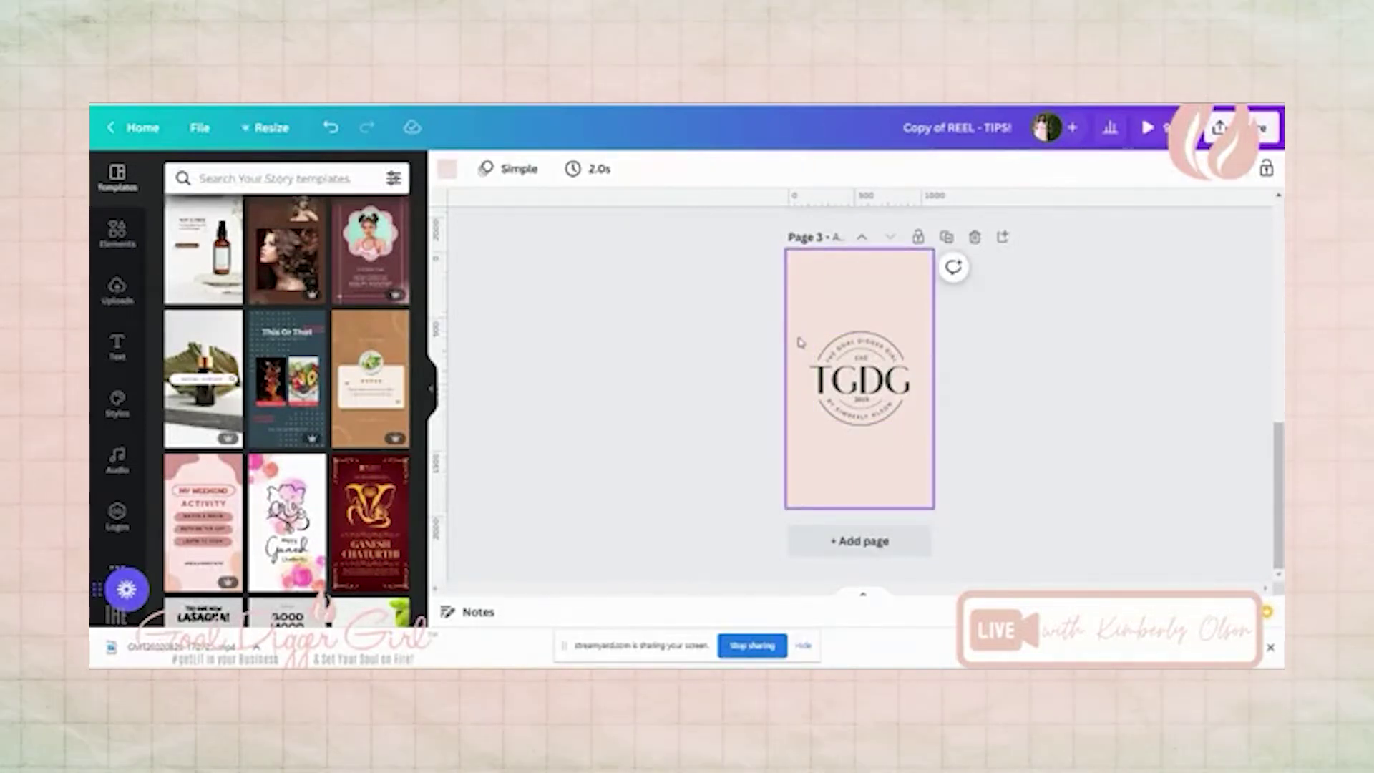
pyautogui.scroll(10, 886, 412)
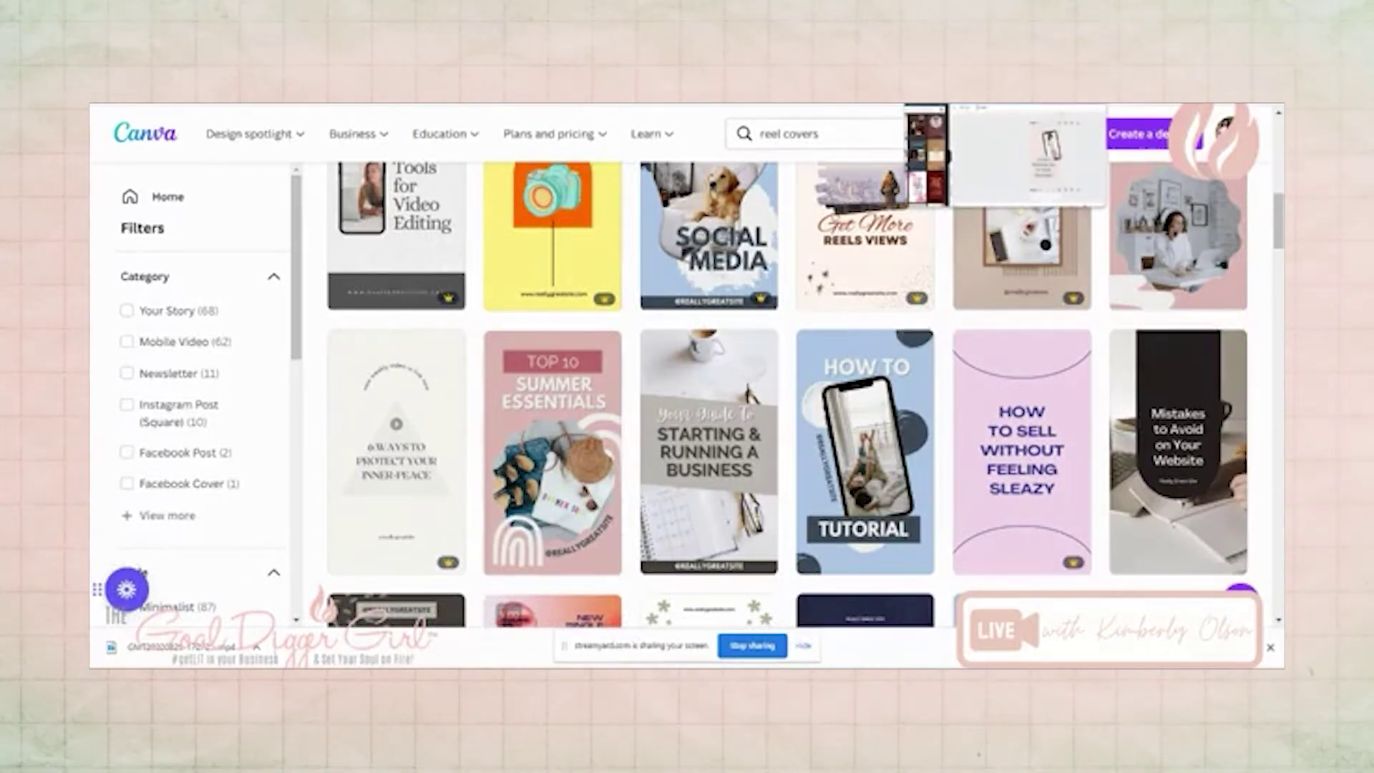
# Return to the "Copy of REEL - TIPS!" design and review its three pages from cover to logo page.
pyautogui.hotkey('alt', 'Tab')
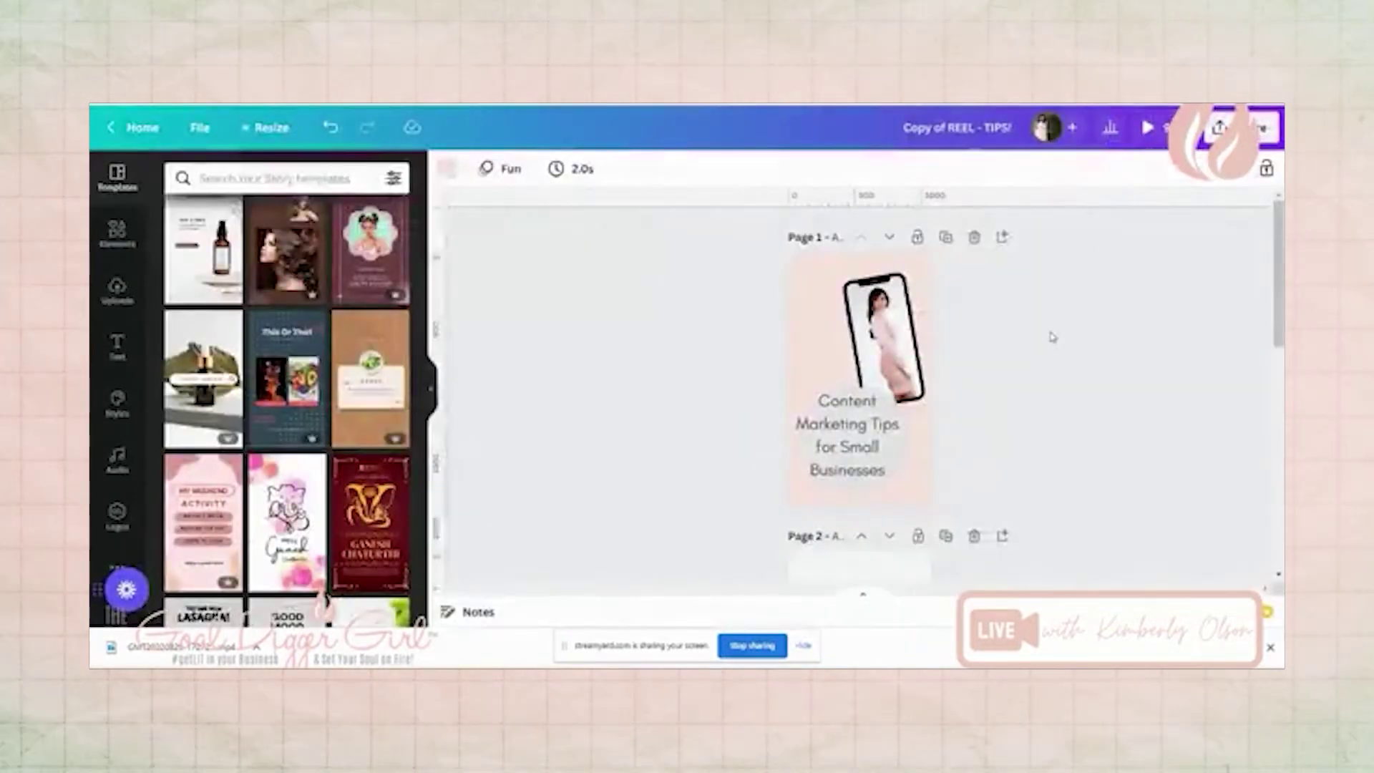
pyautogui.scroll(-6, 1050, 358)
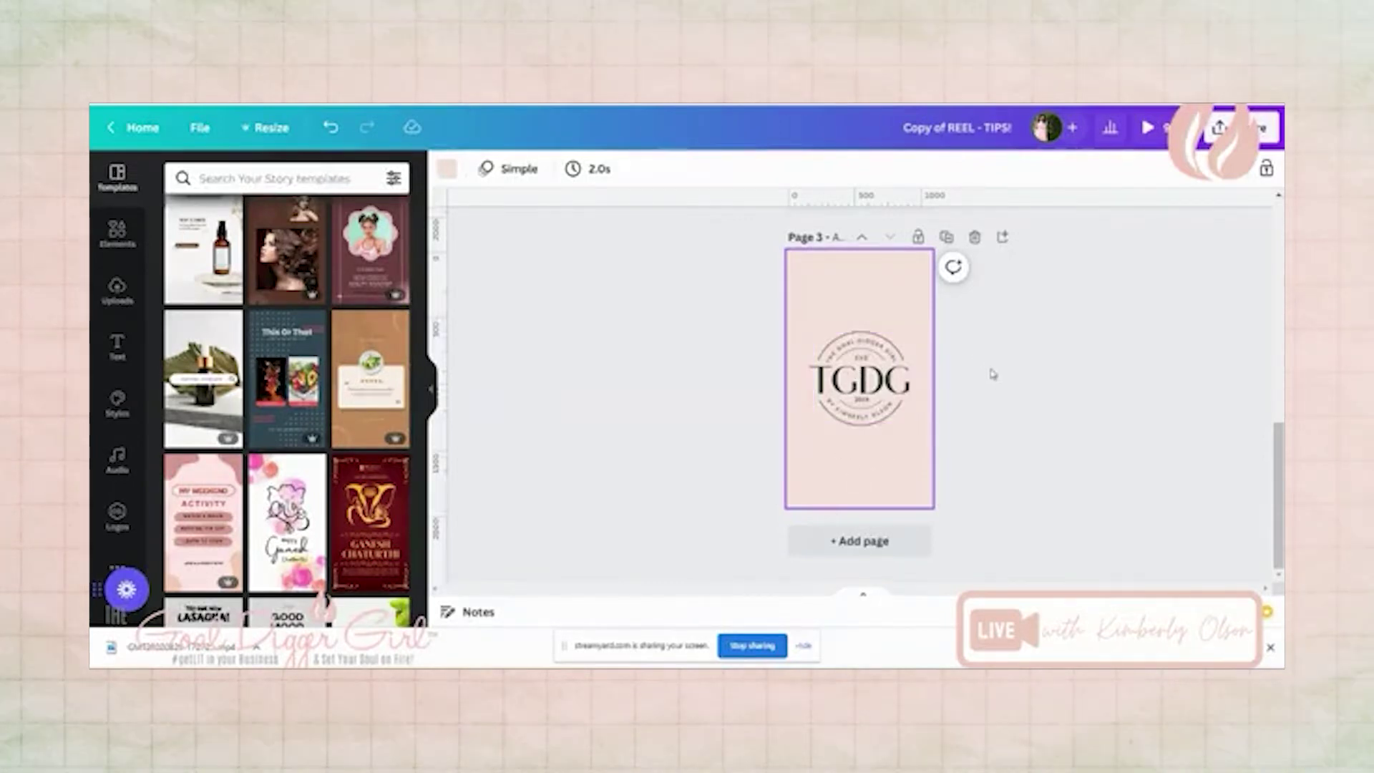
pyautogui.scroll(5, 1002, 369)
pyautogui.scroll(2, 1006, 367)
pyautogui.scroll(-8, 1005, 362)
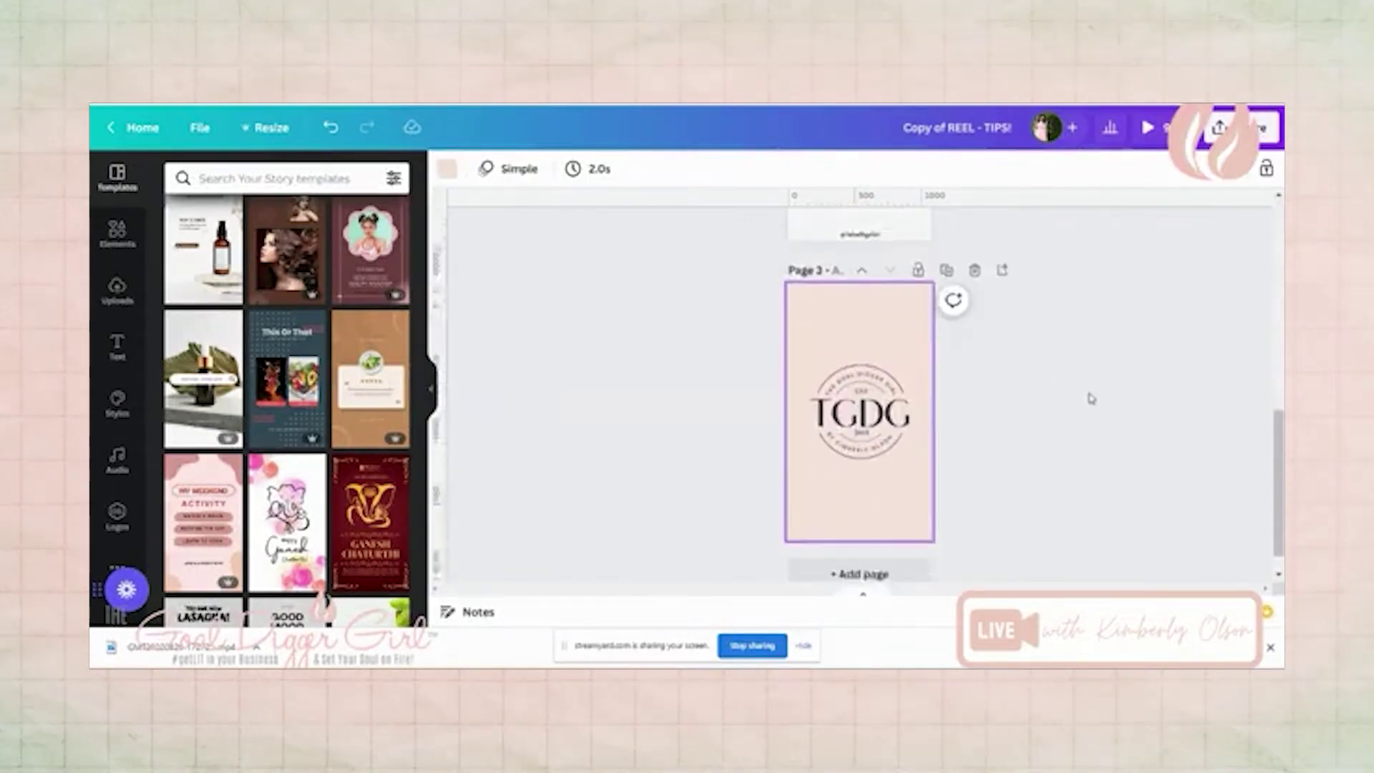
pyautogui.scroll(5, 1089, 396)
pyautogui.scroll(3, 1068, 390)
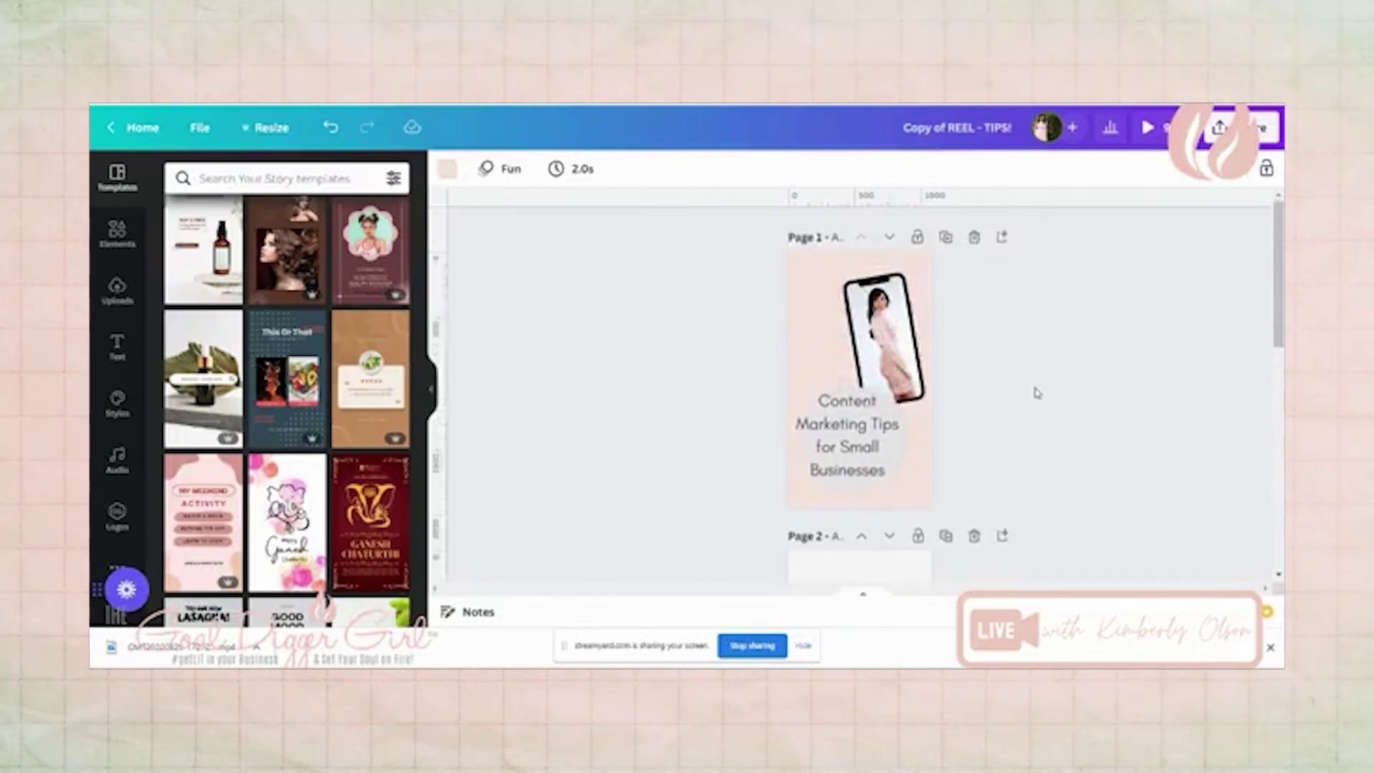
pyautogui.click(793, 259)
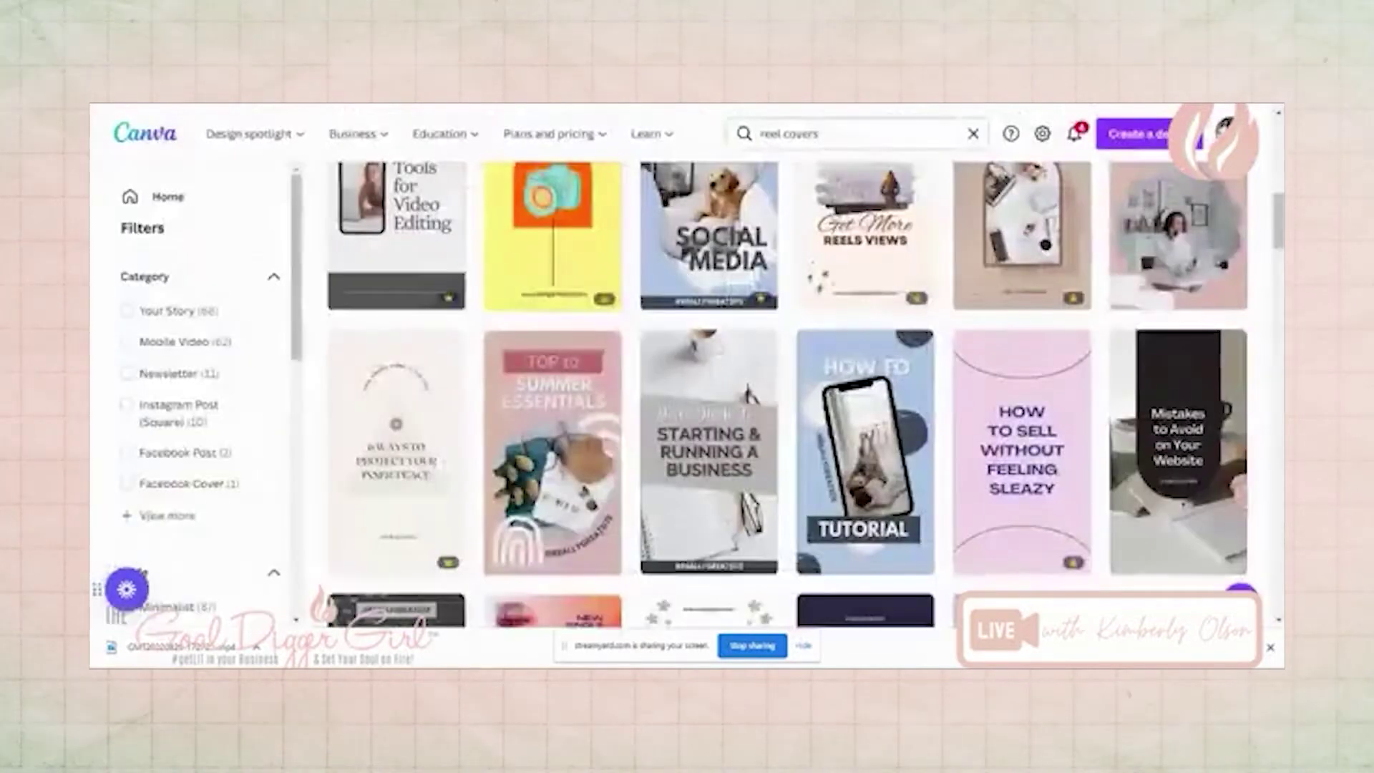
# From the "reel covers" results, open the pink "How to Grow Your Small Business" template in the editor.
pyautogui.hotkey('ctrl', 'Tab')
pyautogui.scroll(3, 1009, 483)
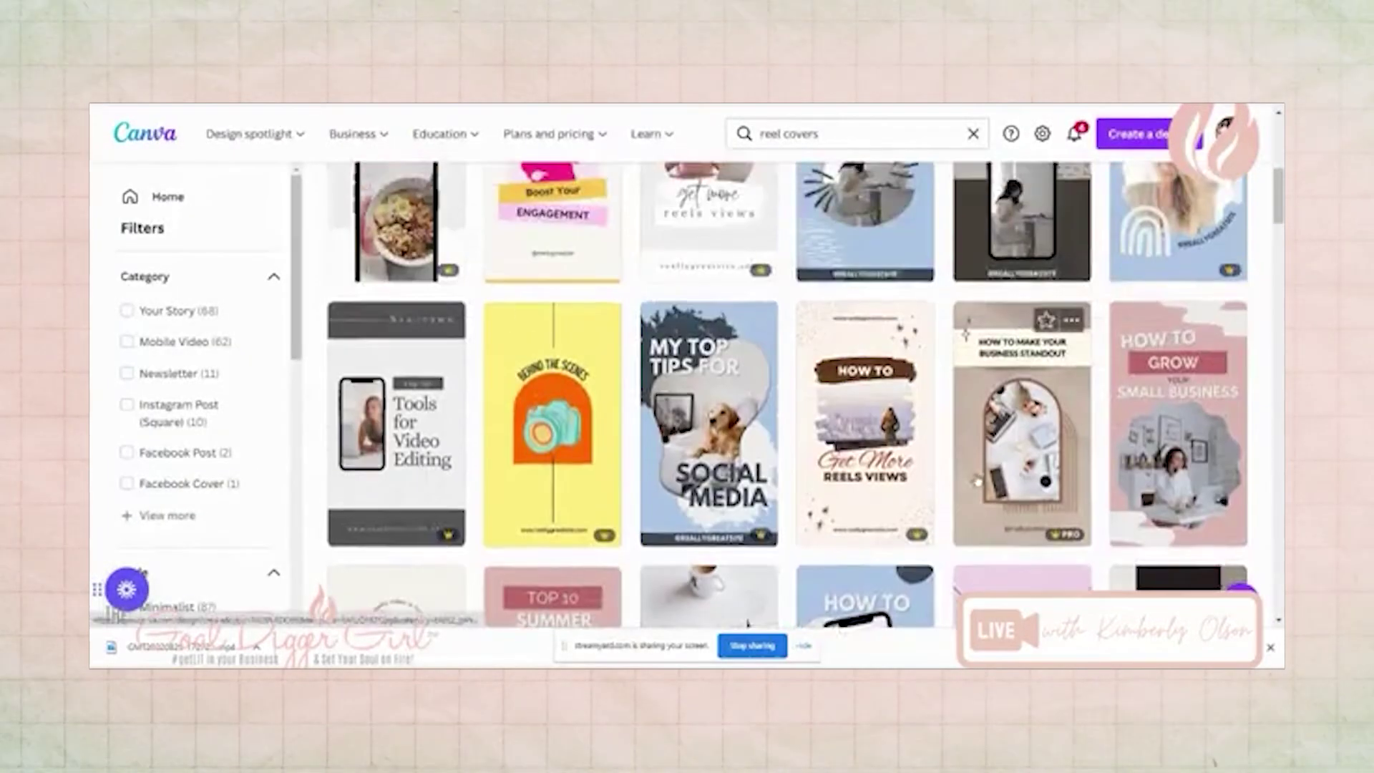
pyautogui.click(1184, 426)
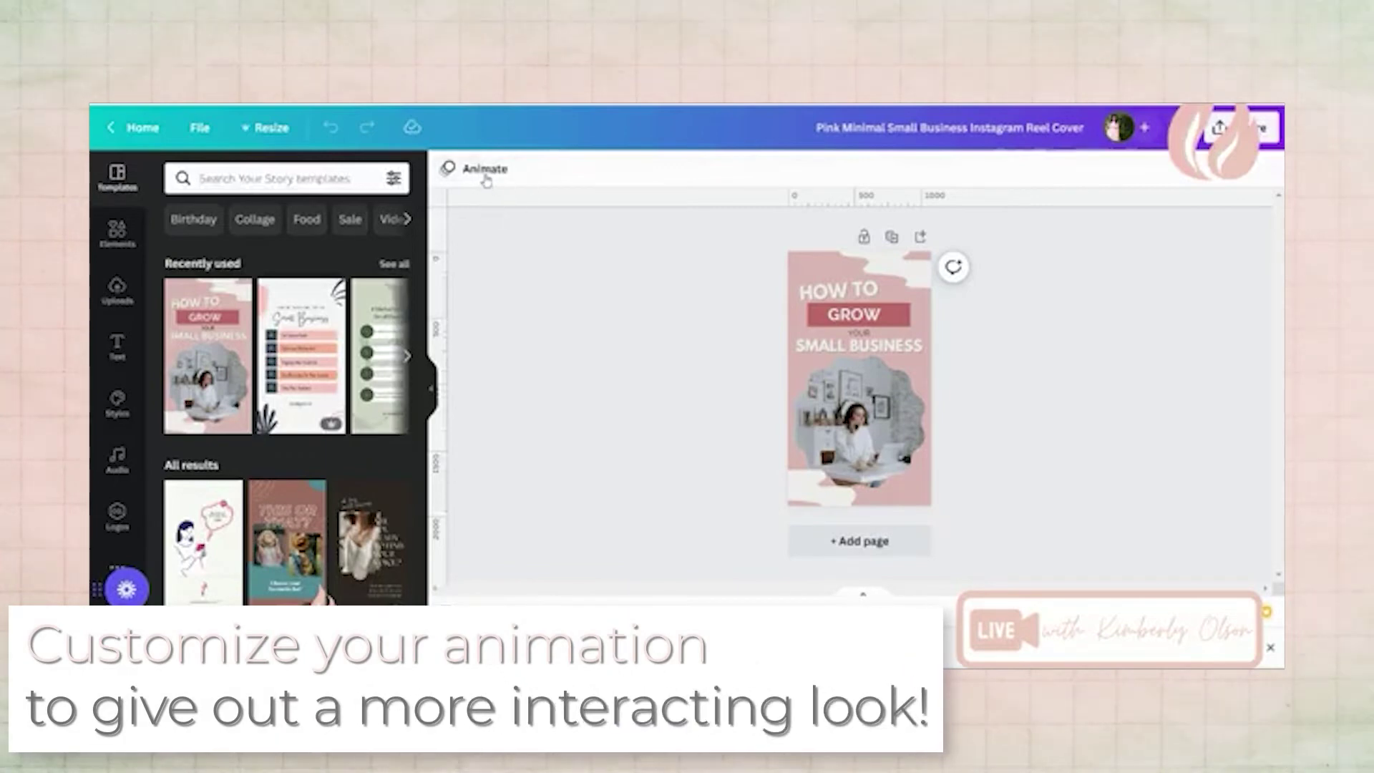
# Try the Simple, Sleek, Fun, Party and Disco page animations on the cover, apply Corporate, and browse the remaining animation styles.
pyautogui.click(485, 172)
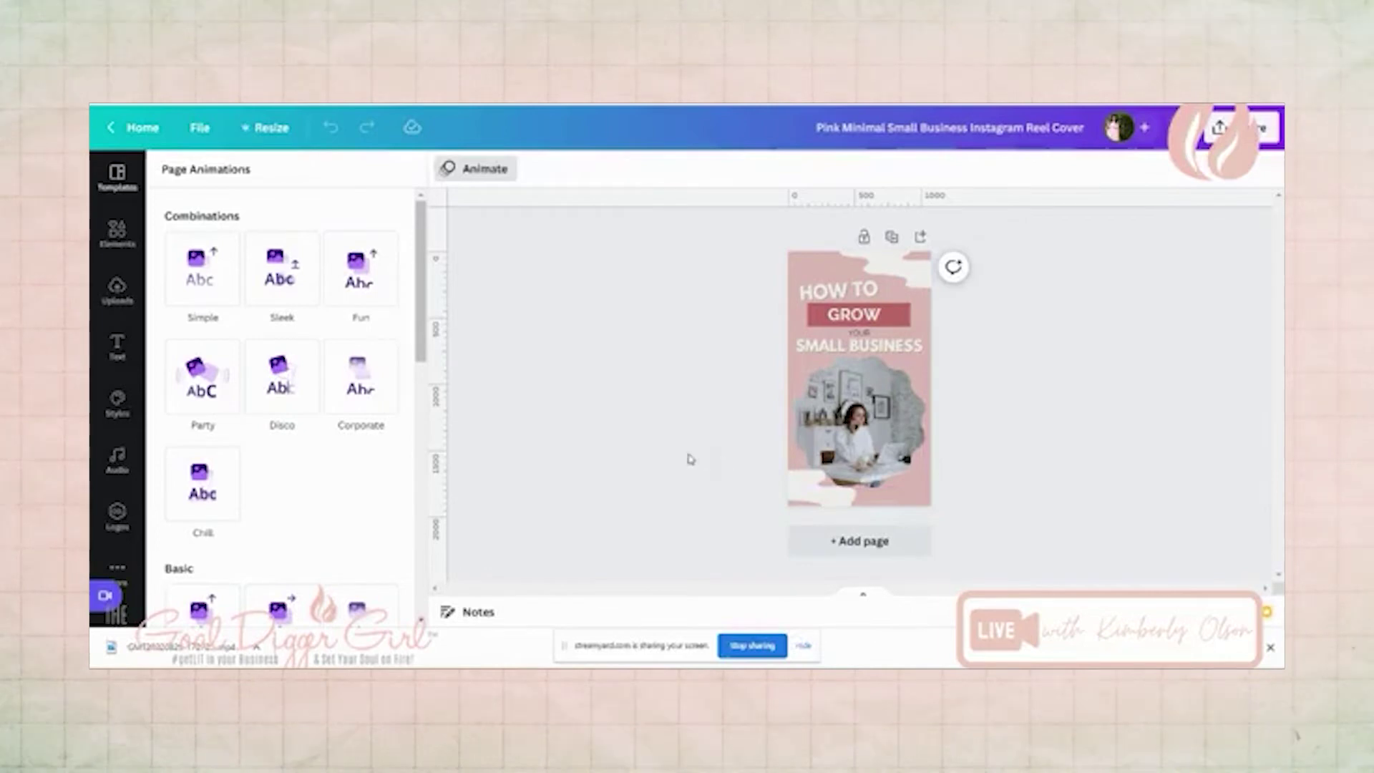
pyautogui.click(206, 274)
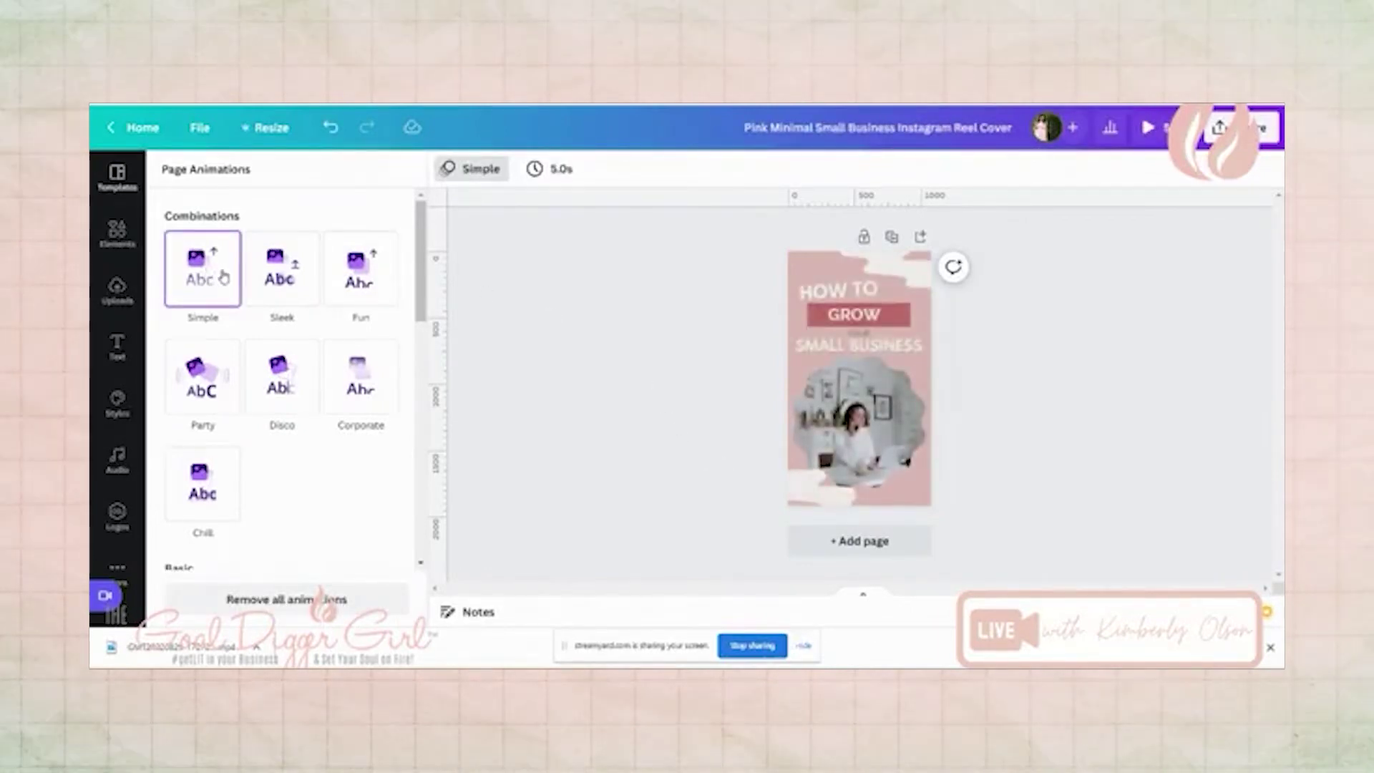
pyautogui.click(279, 282)
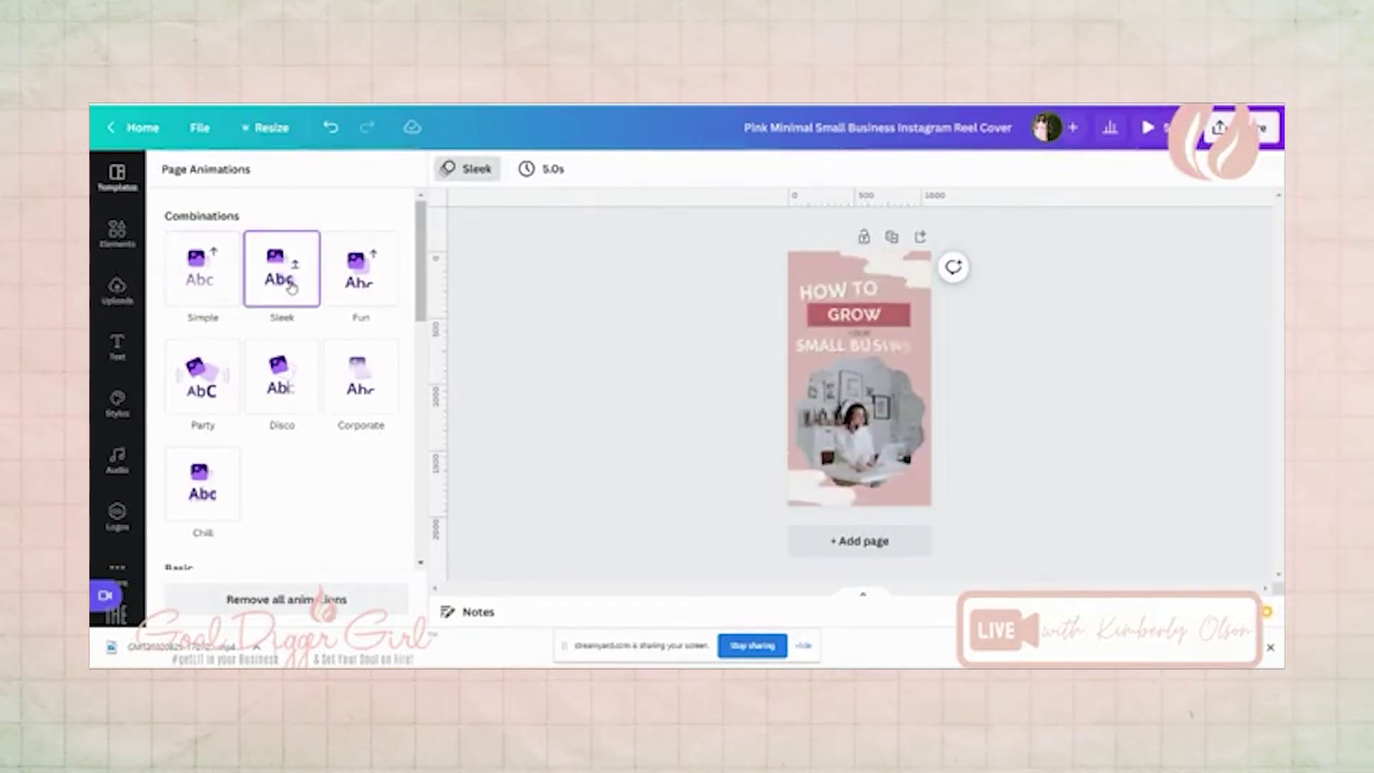
pyautogui.click(360, 276)
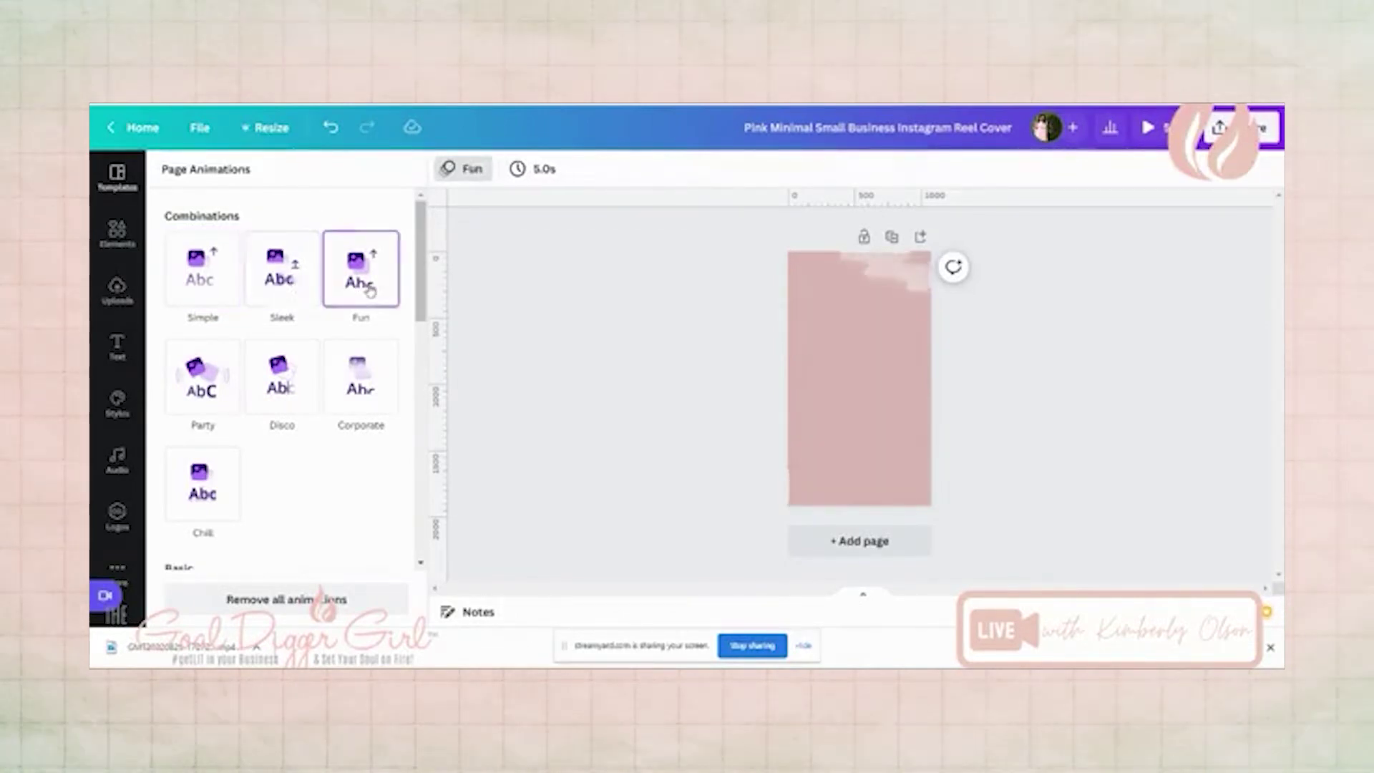
pyautogui.click(210, 385)
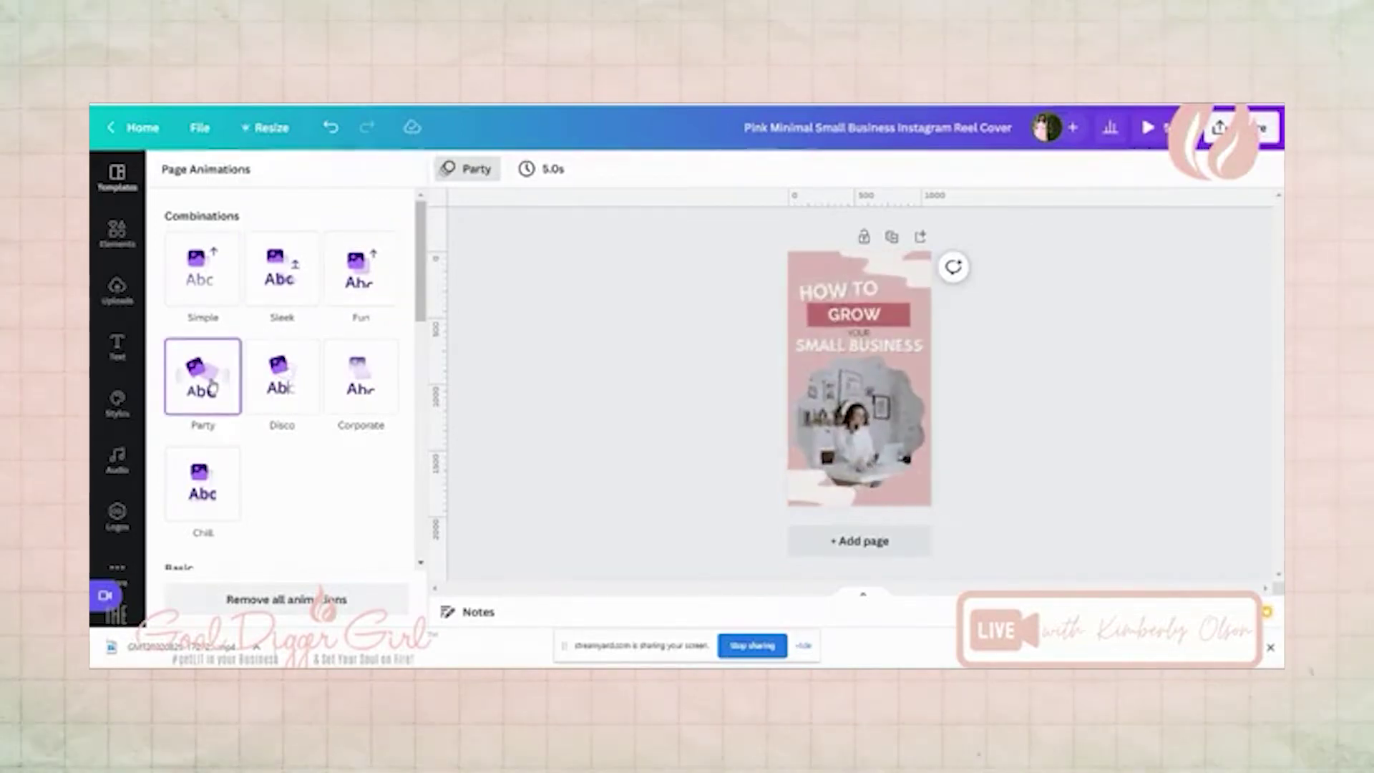
pyautogui.click(285, 385)
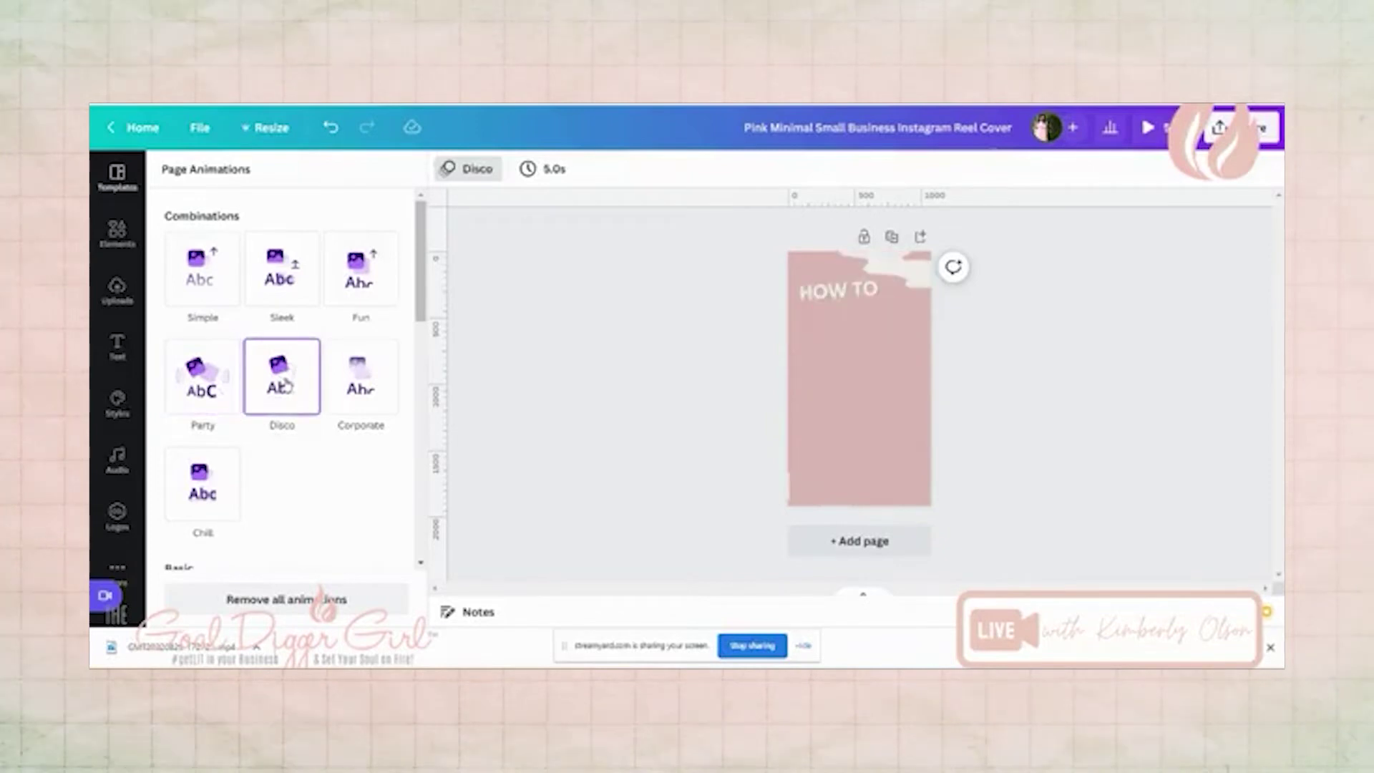
pyautogui.click(375, 385)
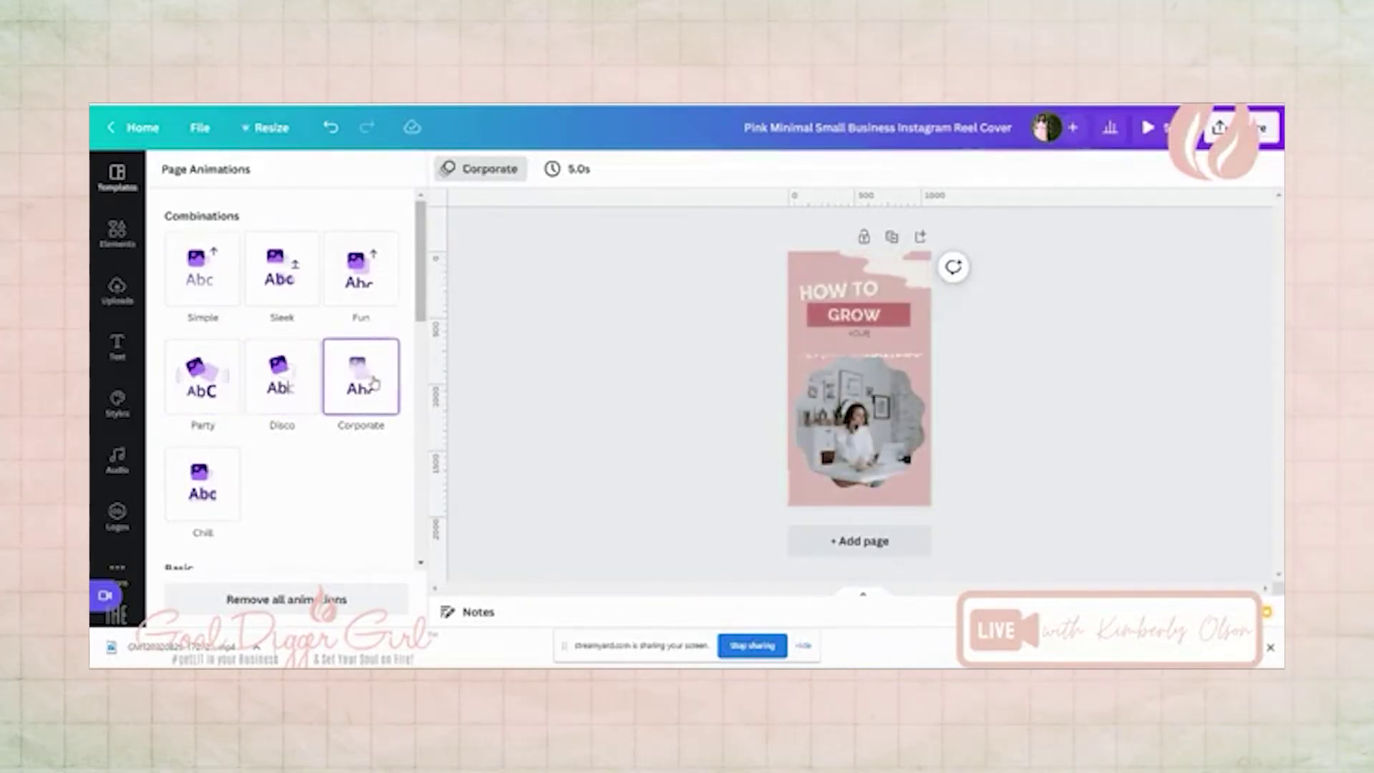
pyautogui.scroll(-1, 218, 478)
pyautogui.scroll(-8, 218, 477)
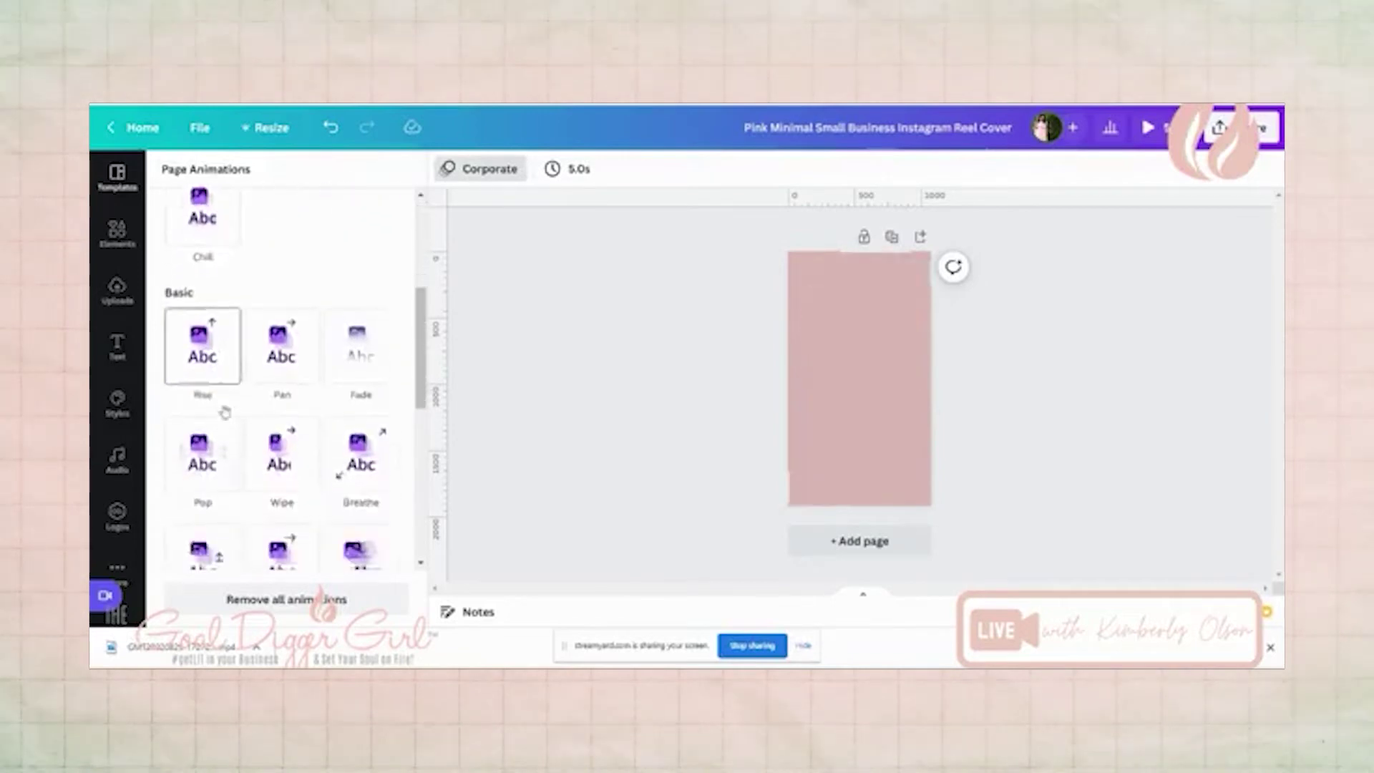
pyautogui.scroll(3, 261, 438)
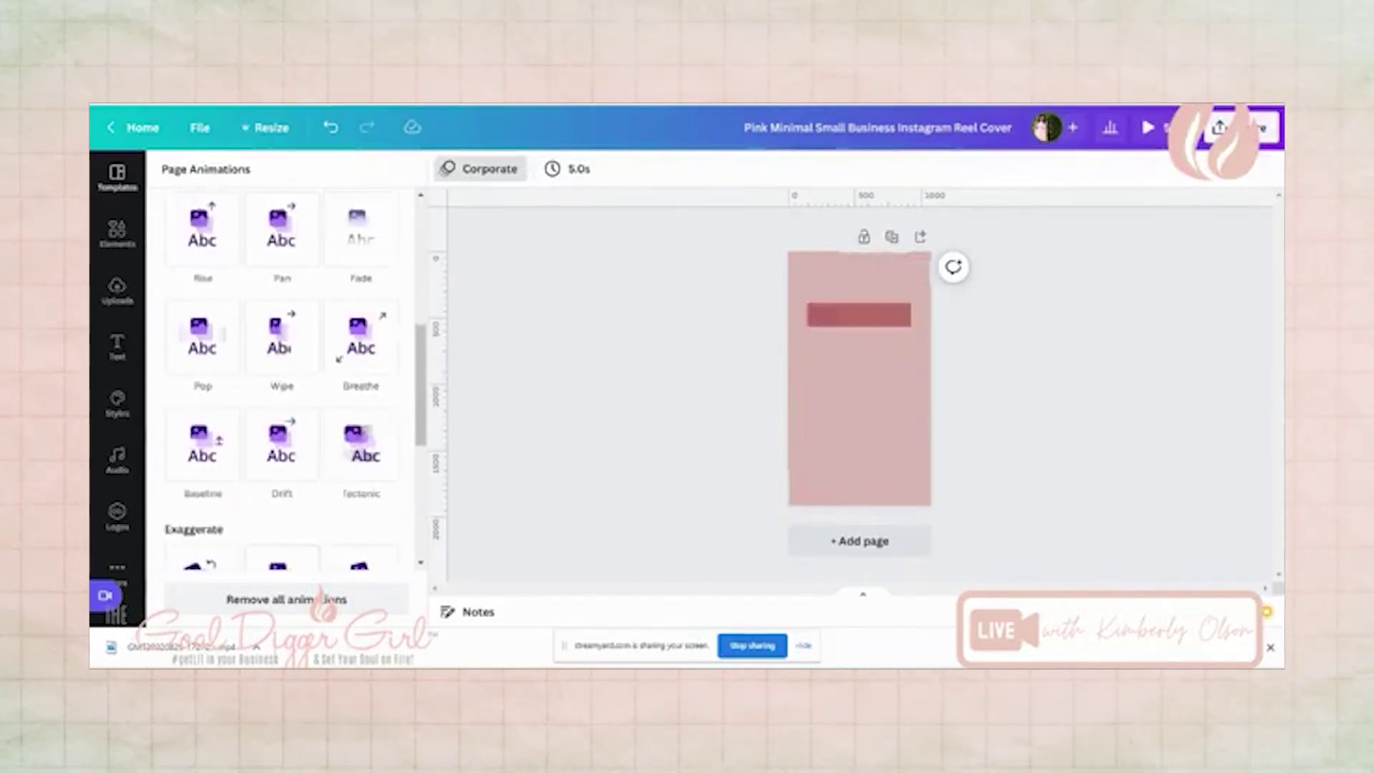
# Return to the "Copy of REEL - TIPS!" design and set the page 2 animation to Sleek.
pyautogui.click(992, 105)
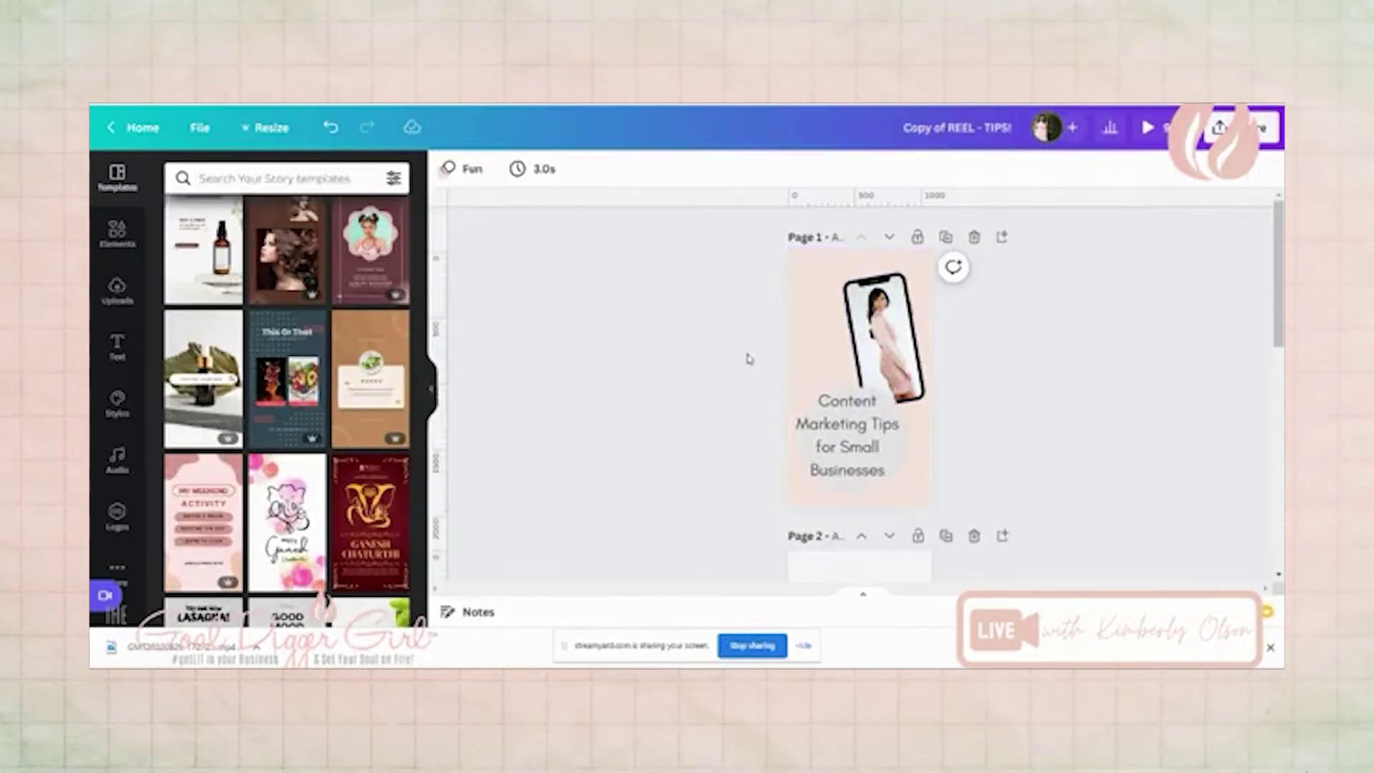
pyautogui.scroll(-2, 812, 376)
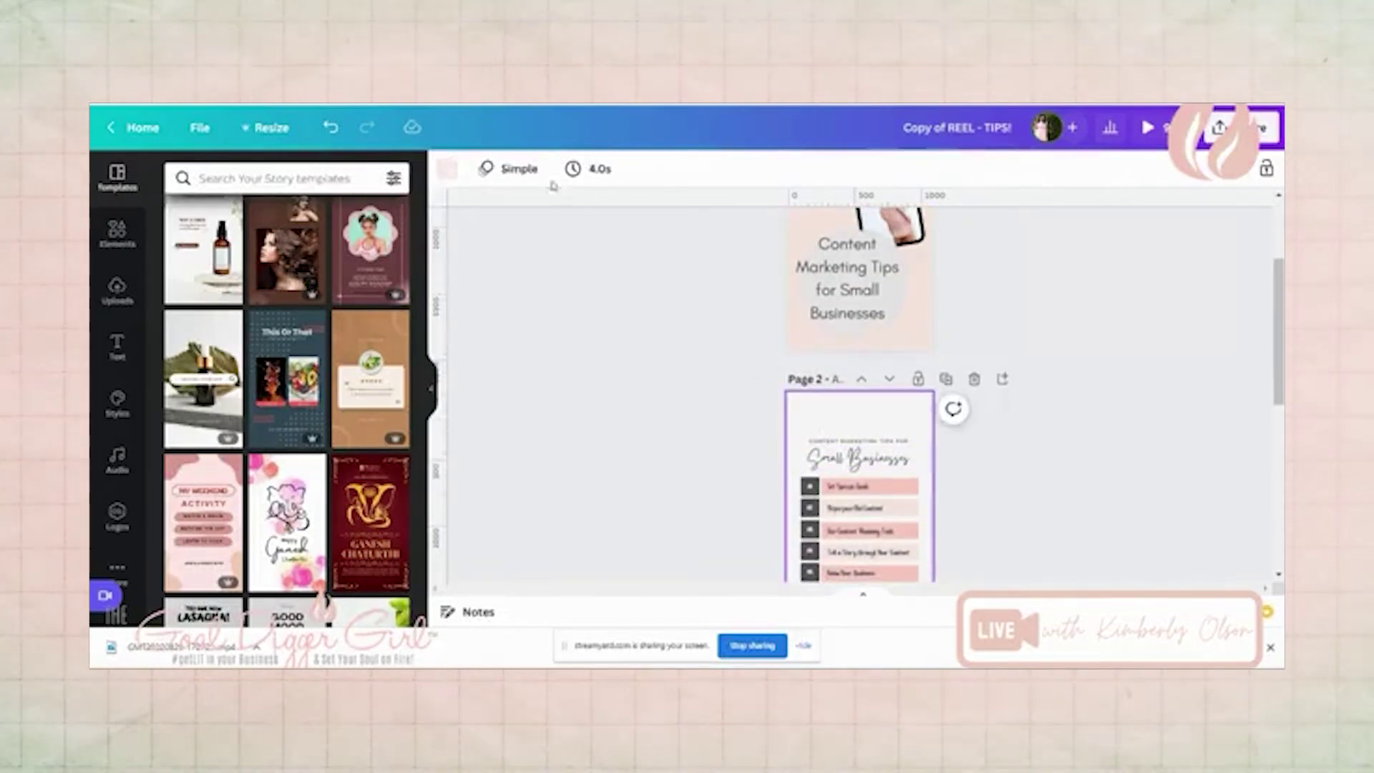
pyautogui.click(514, 172)
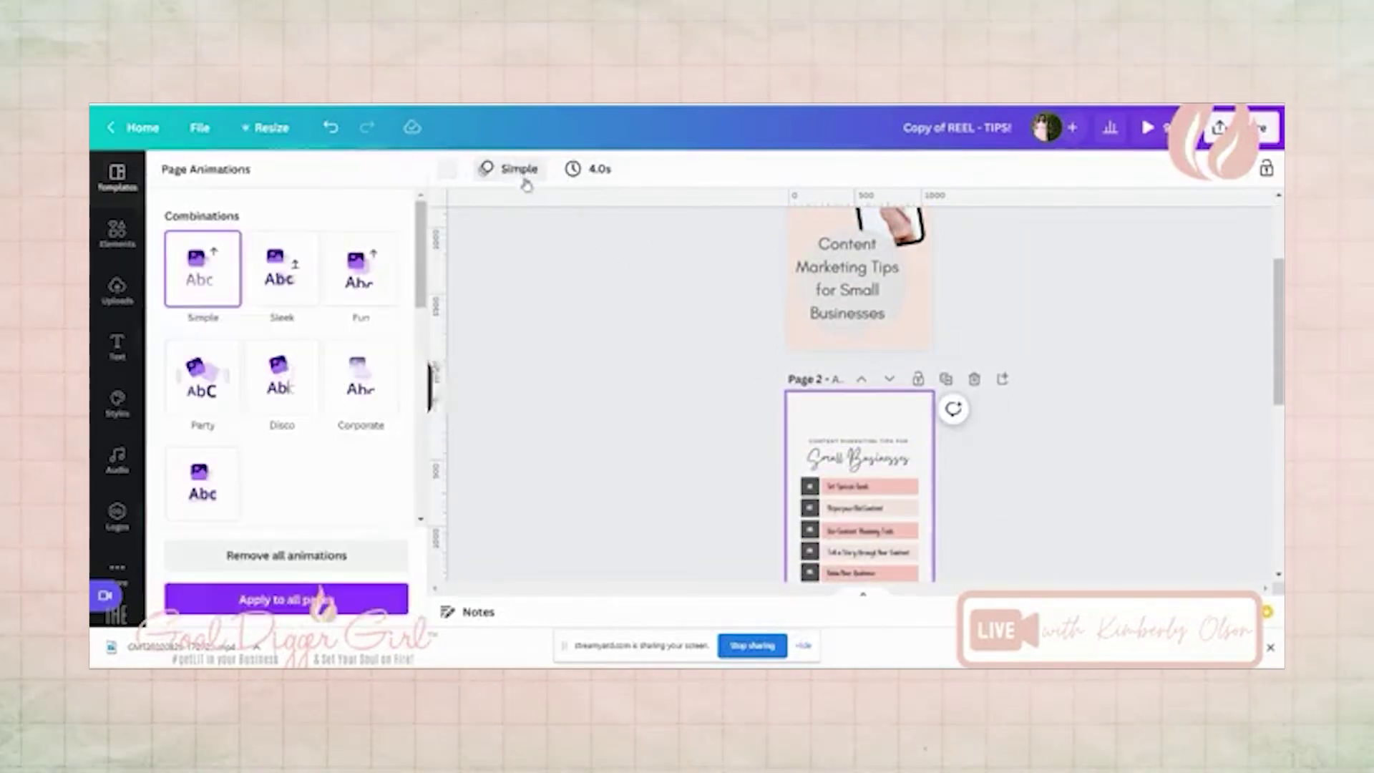
pyautogui.click(290, 283)
pyautogui.scroll(-1, 770, 472)
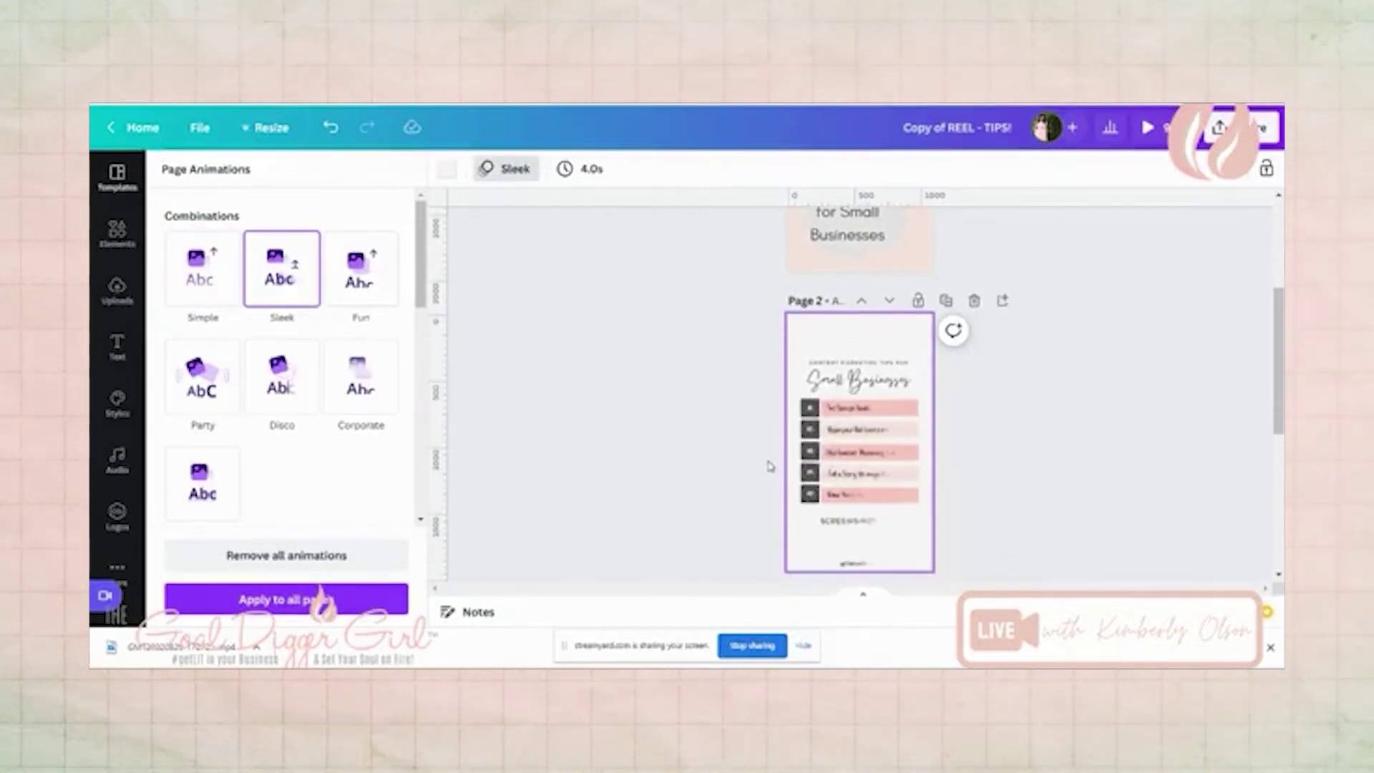
# Check the cover page's timing settings, including the option to apply the duration to all pages.
pyautogui.scroll(1, 770, 467)
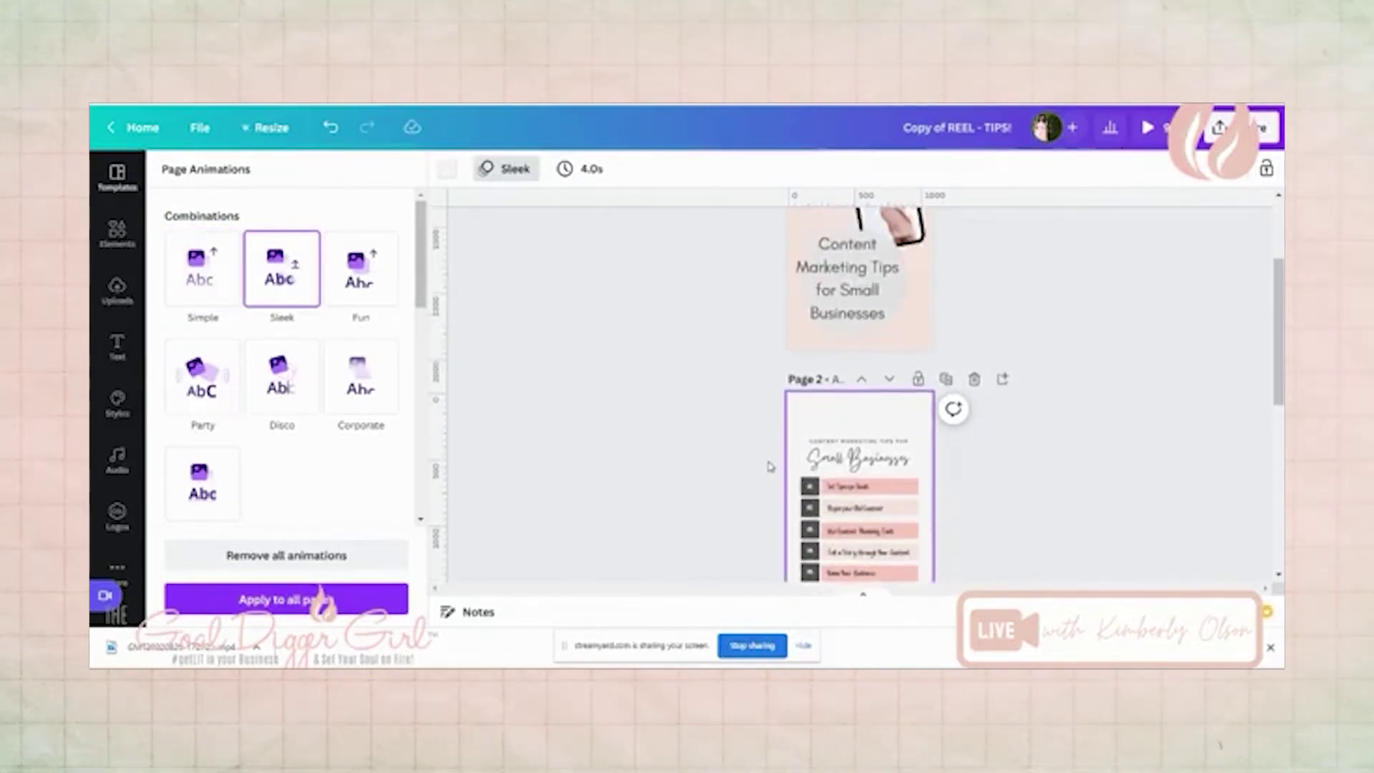
pyautogui.scroll(2, 770, 467)
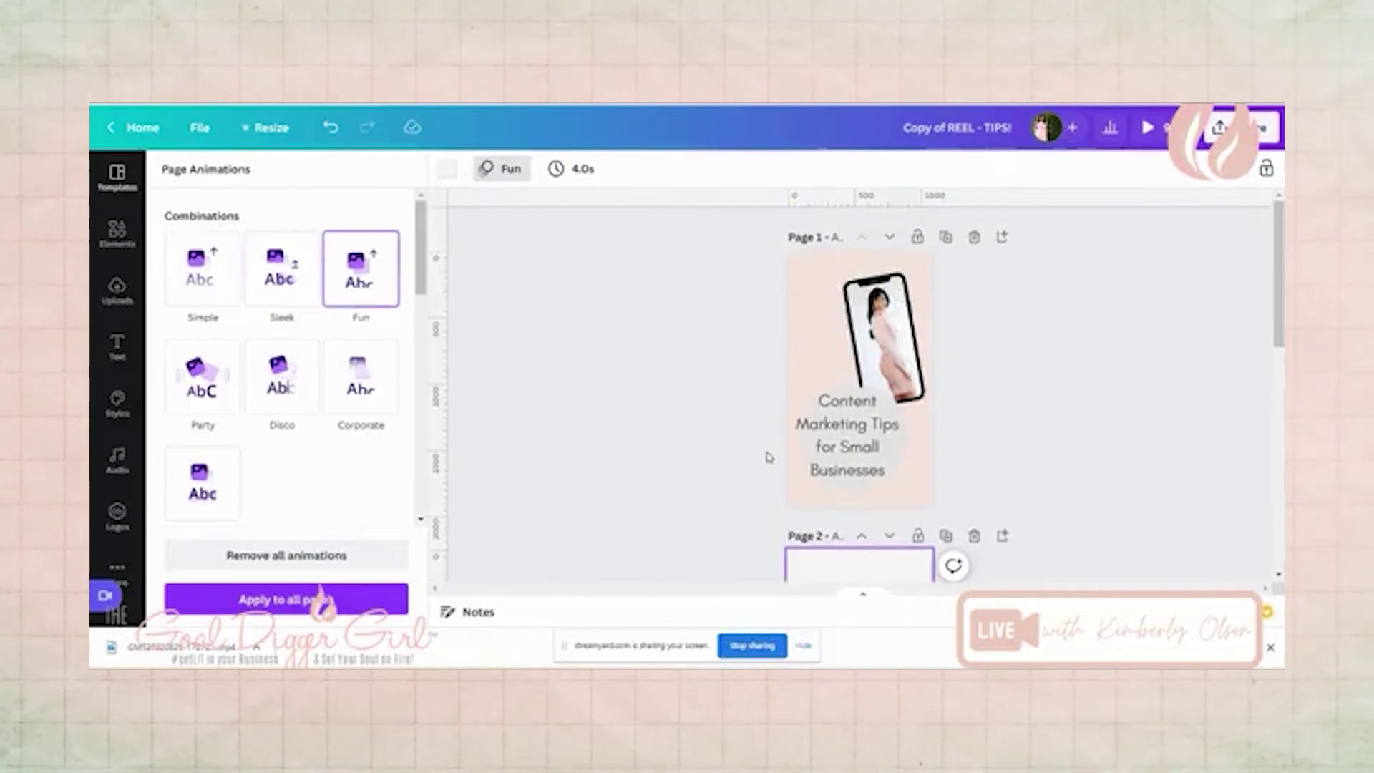
pyautogui.click(827, 272)
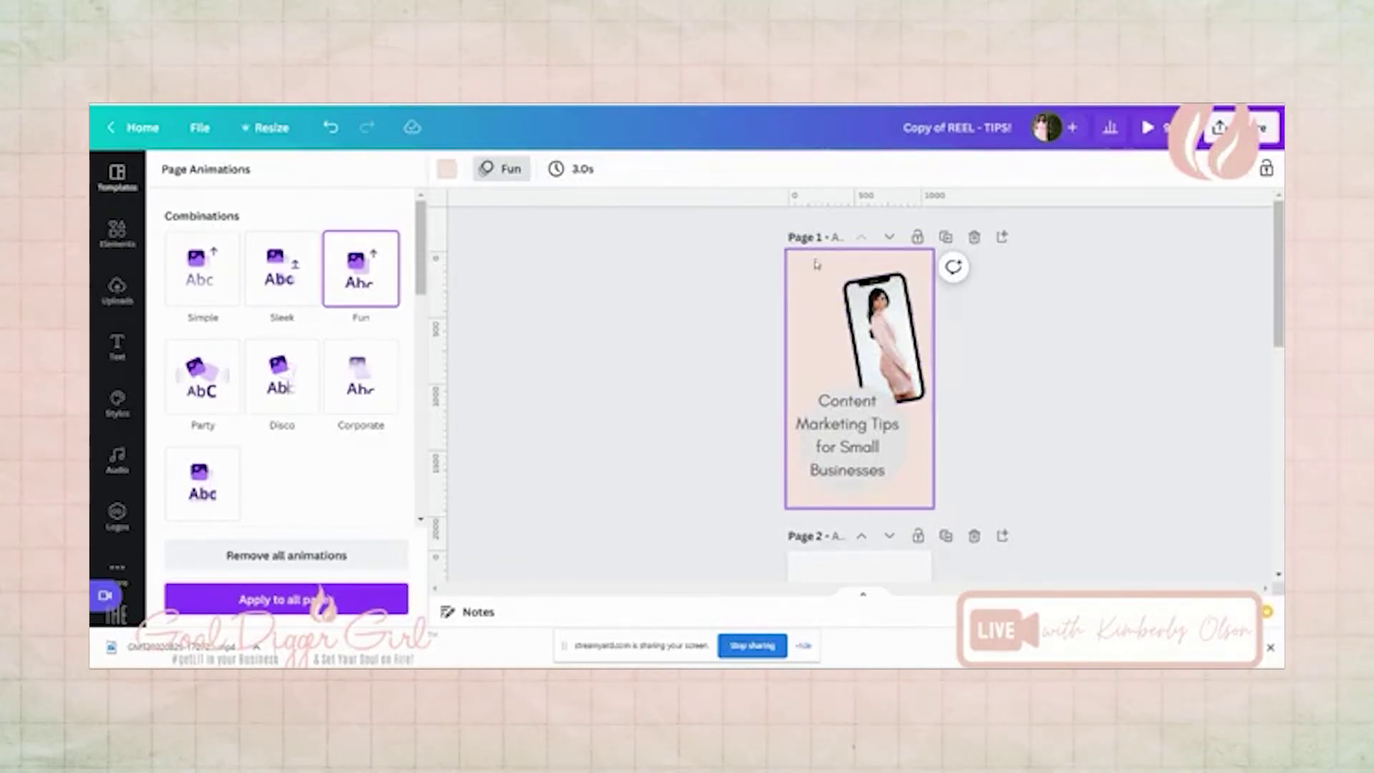
pyautogui.click(576, 169)
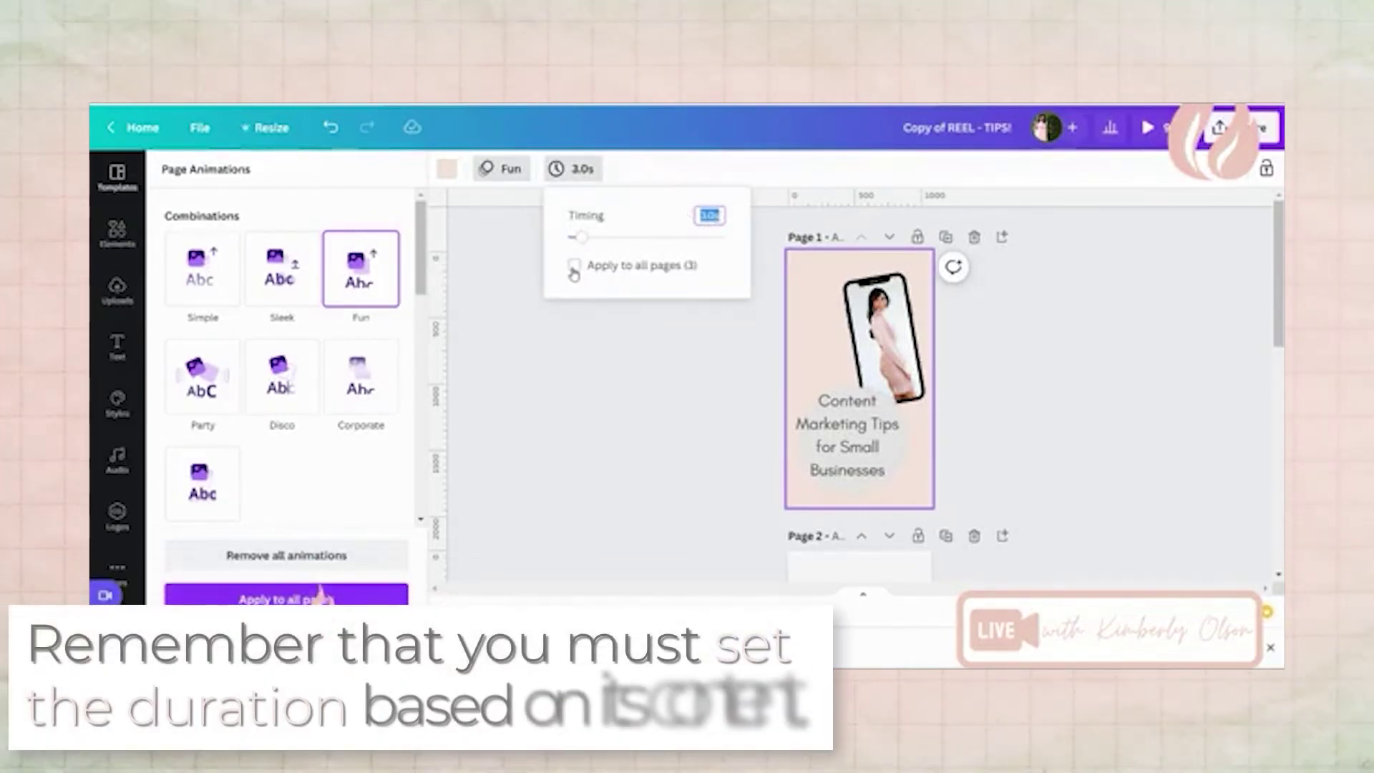
pyautogui.click(727, 345)
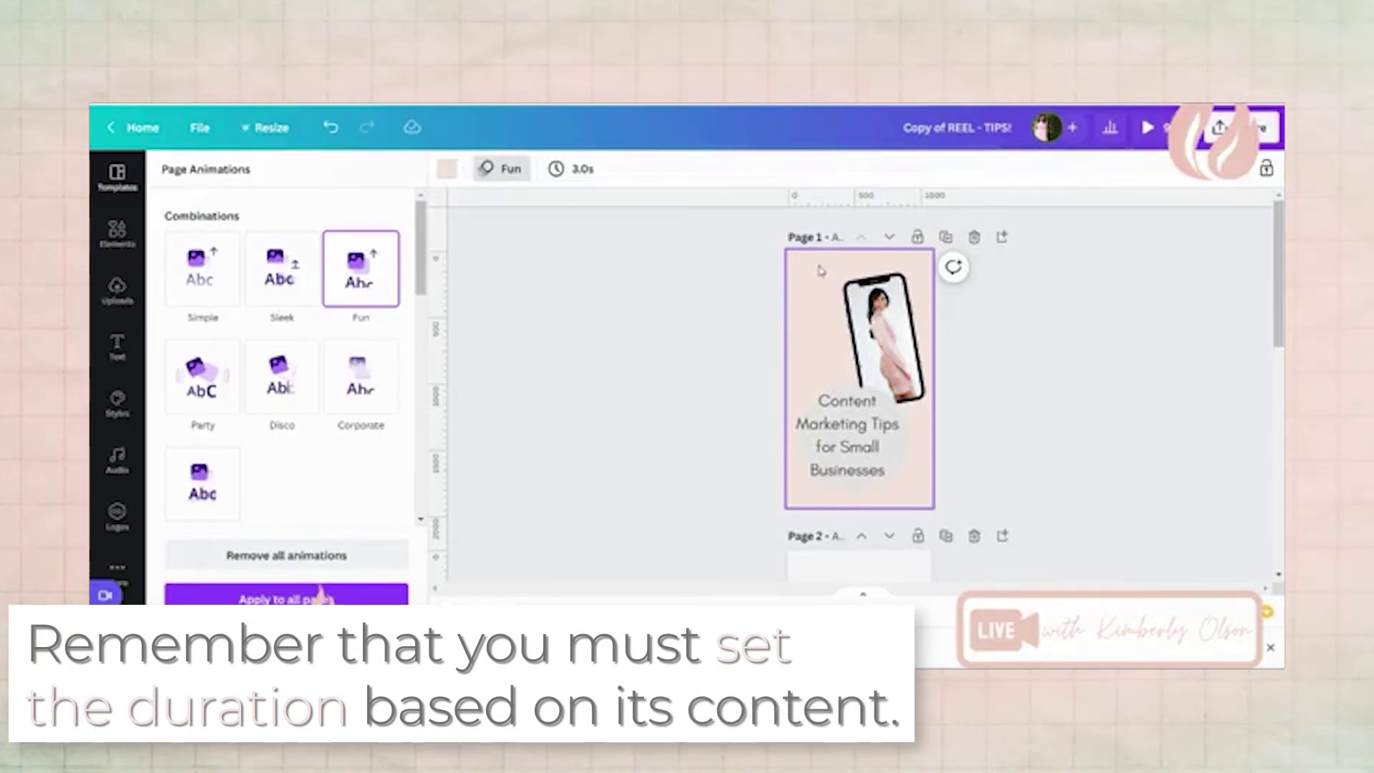
# Review the animation and duration of the tips page and the logo page, and look over the reel's pages again.
pyautogui.scroll(-3, 821, 271)
pyautogui.click(817, 337)
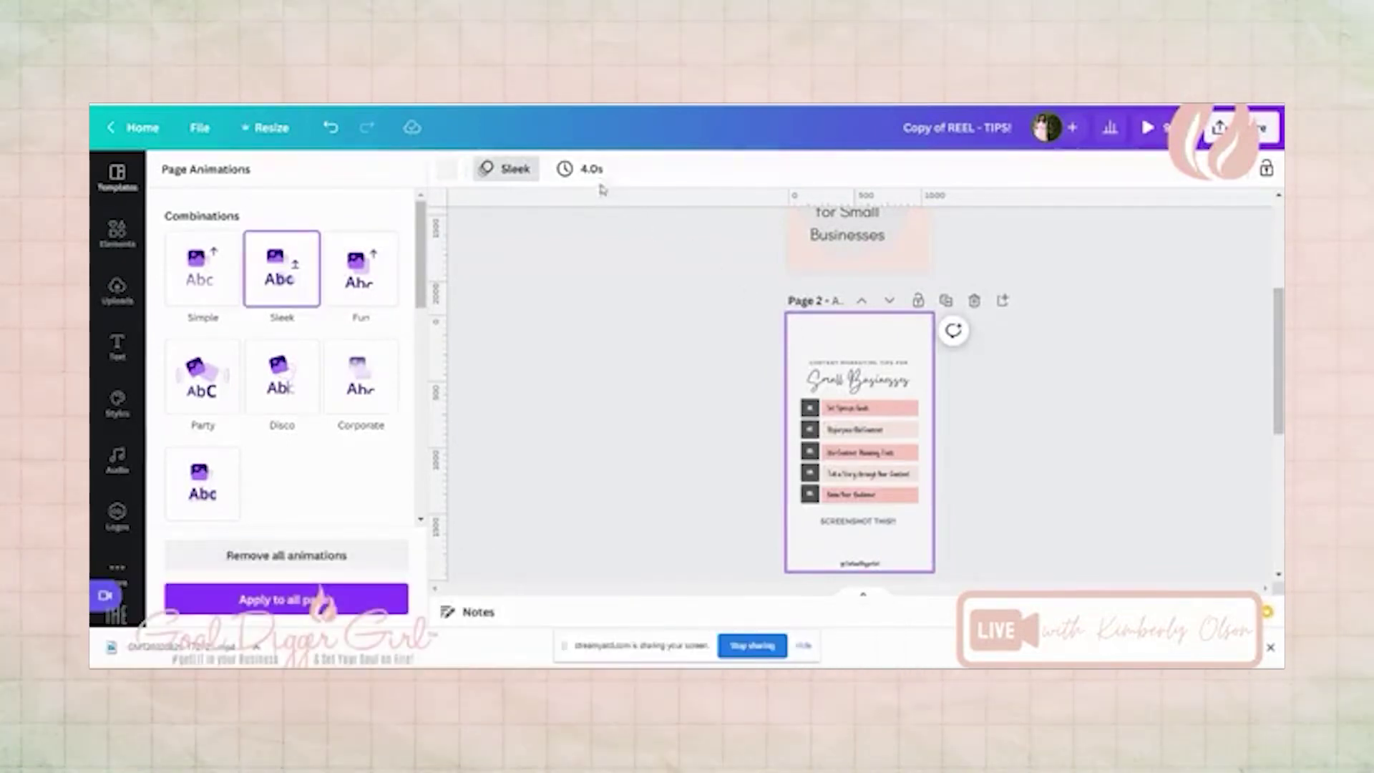
pyautogui.scroll(-3, 759, 347)
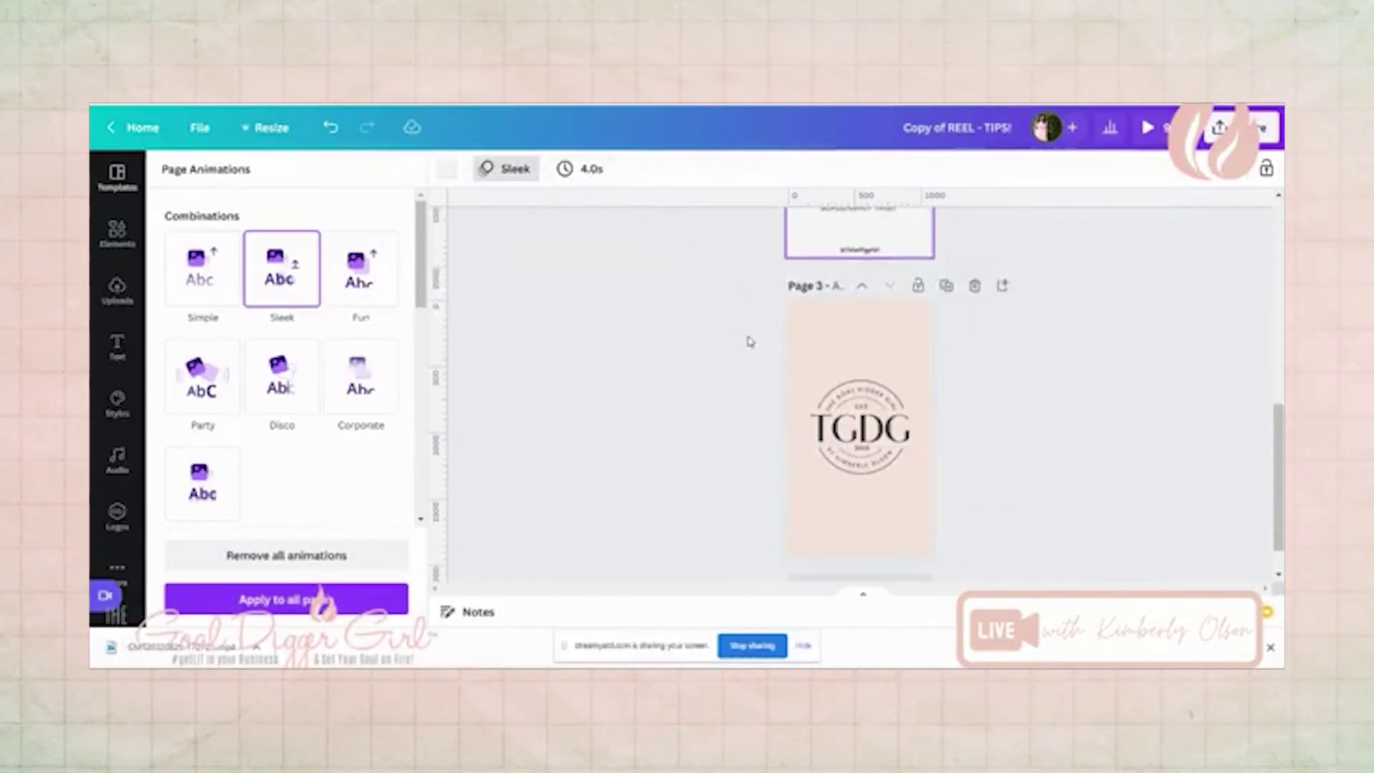
pyautogui.click(834, 327)
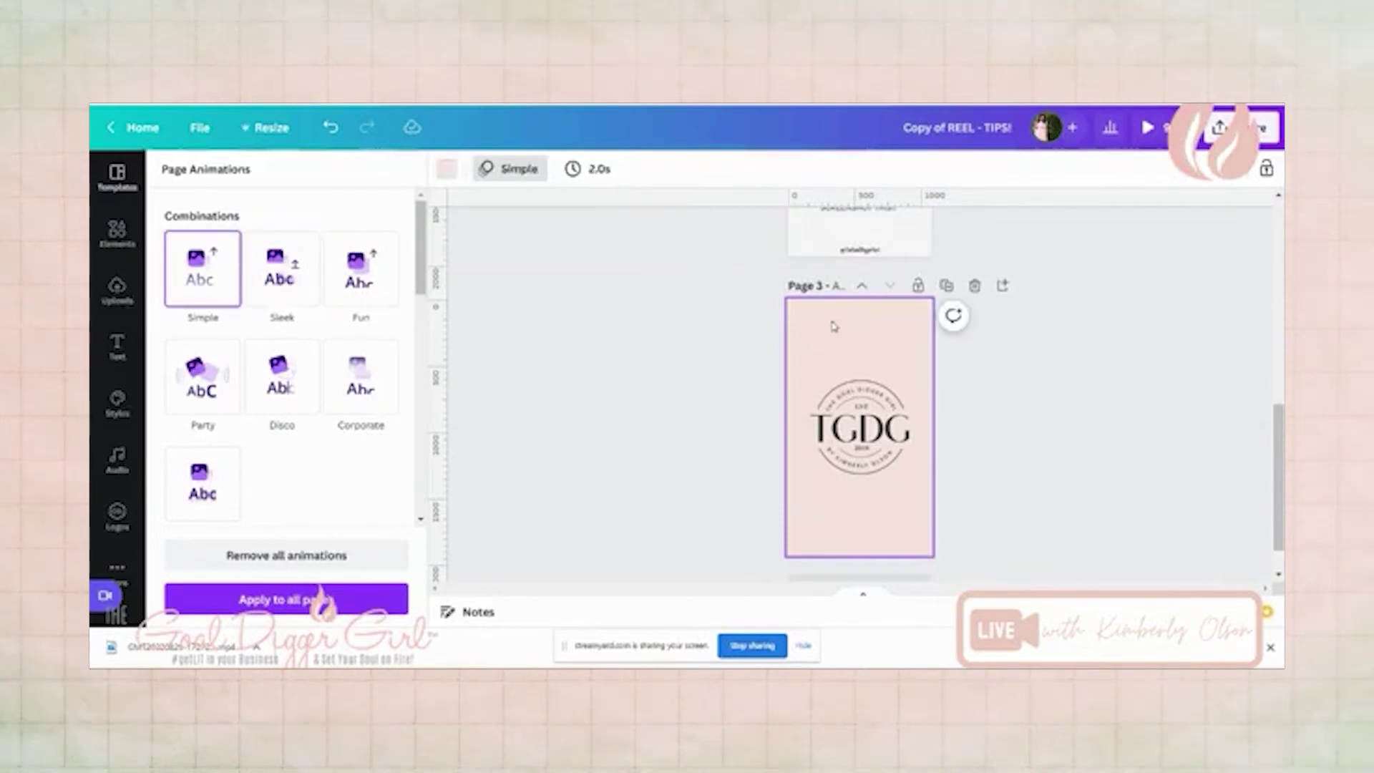
pyautogui.scroll(-1, 679, 329)
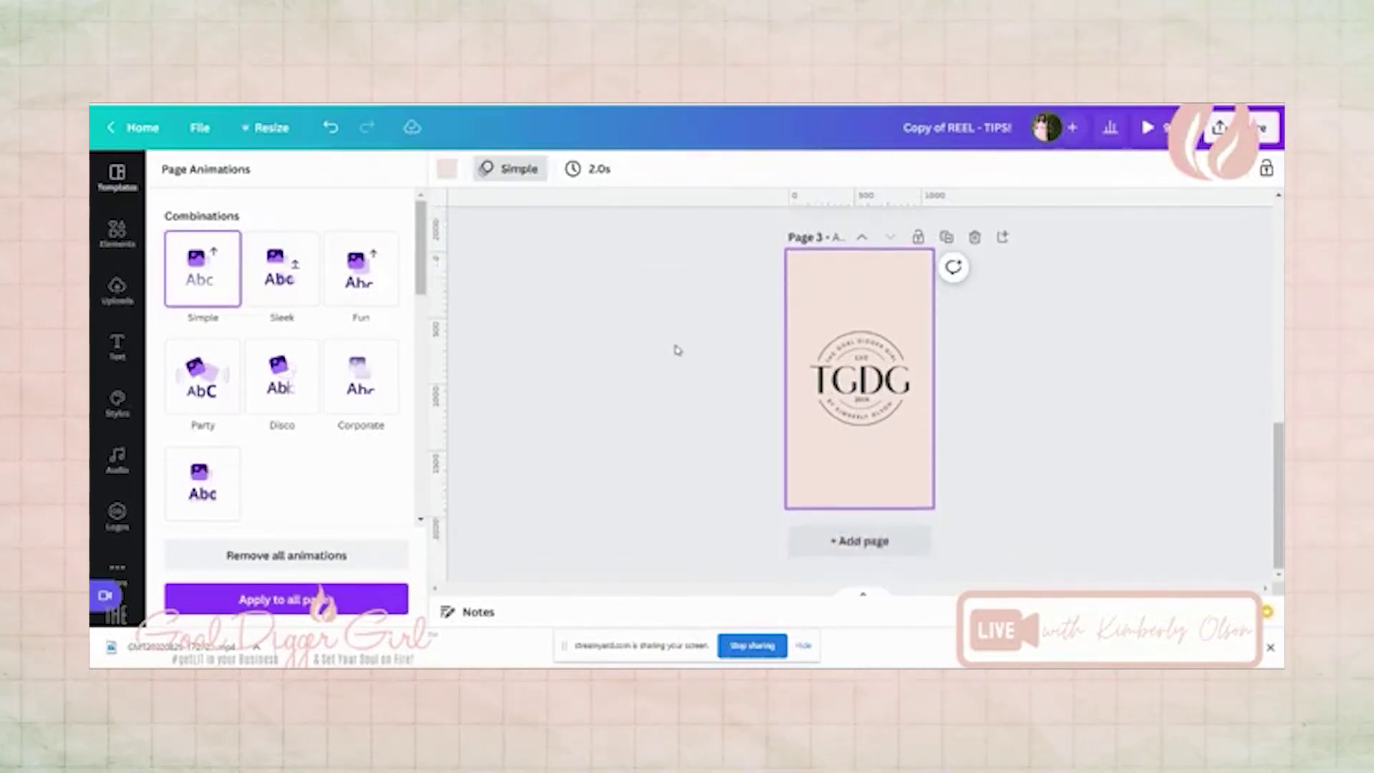
pyautogui.scroll(5, 680, 355)
pyautogui.scroll(3, 682, 373)
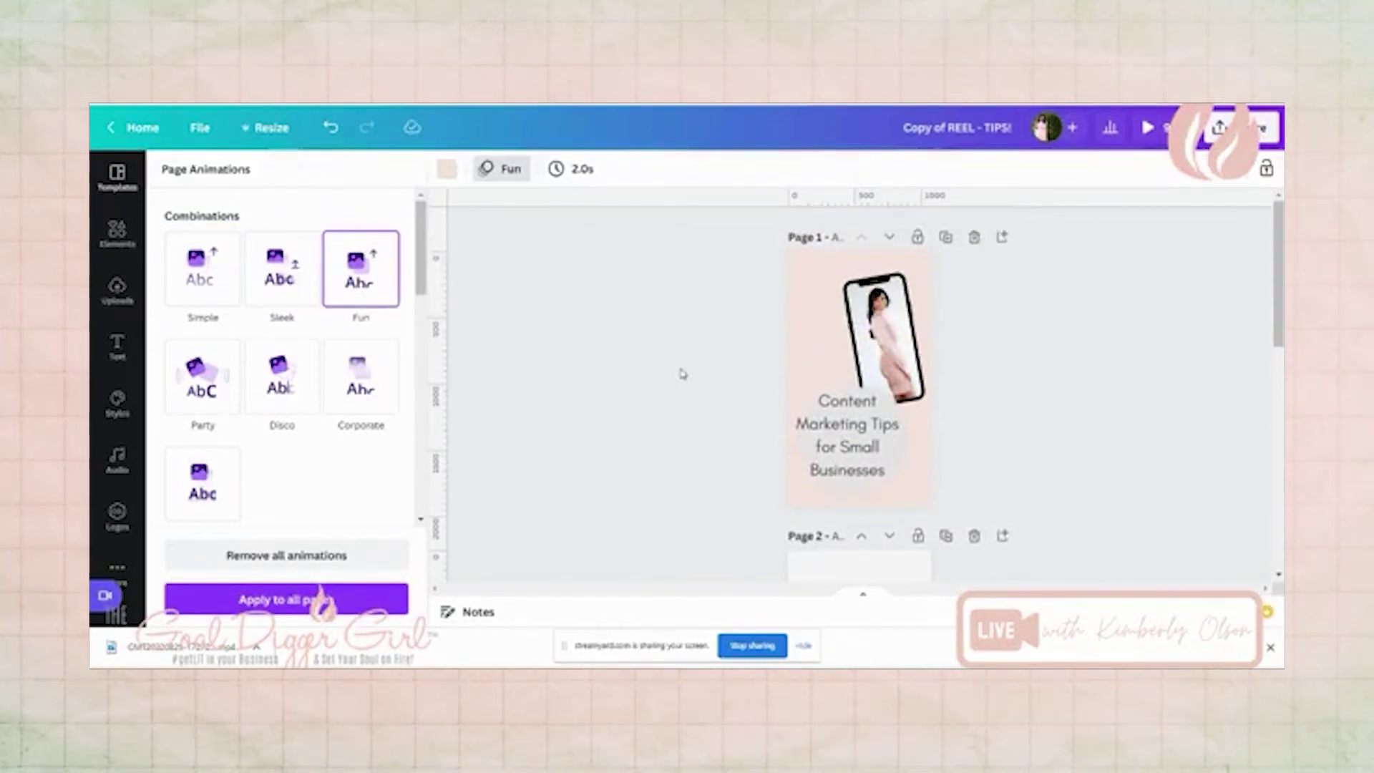
pyautogui.scroll(-3, 688, 380)
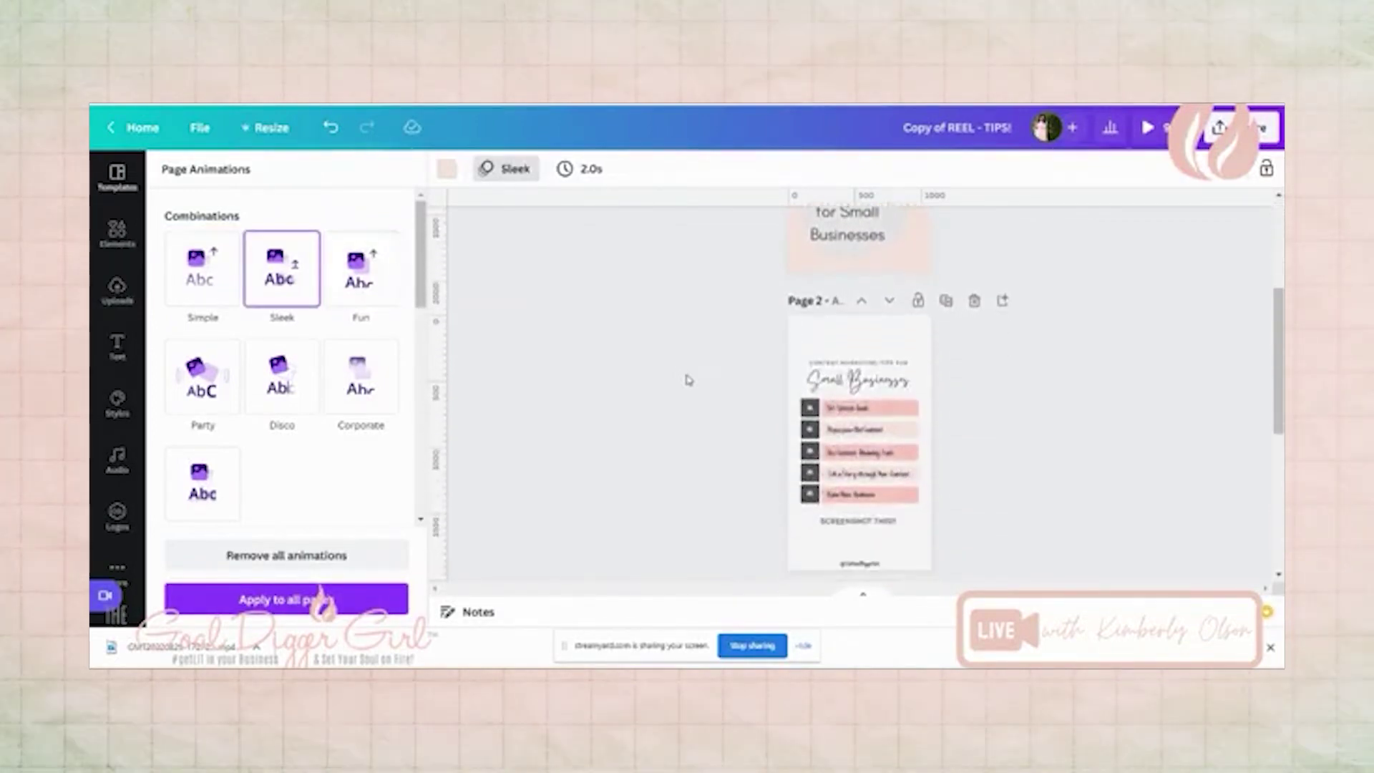